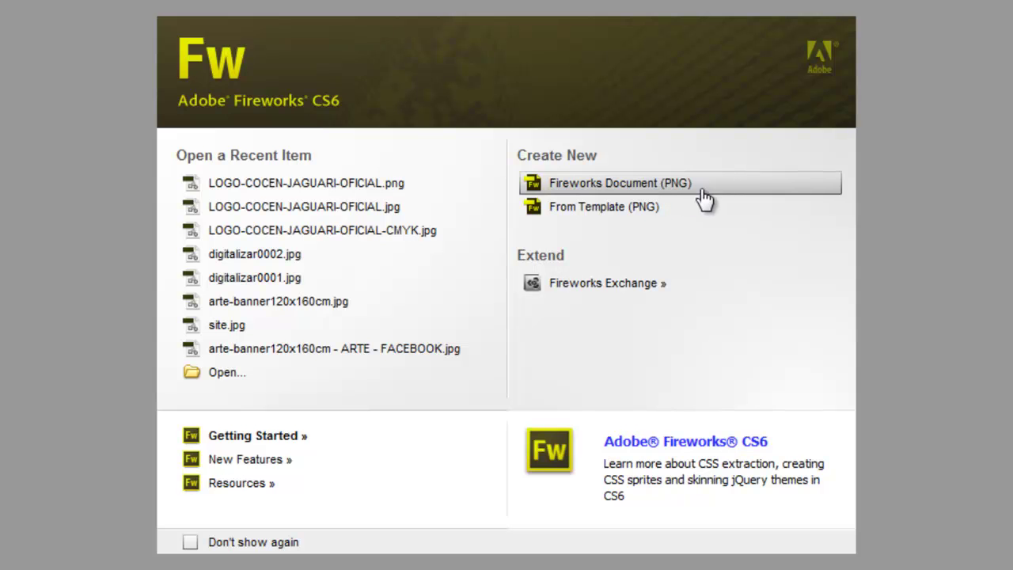
Create a new document with a canvas 1000 pixels wide and 500 pixels high
left_click(618, 182)
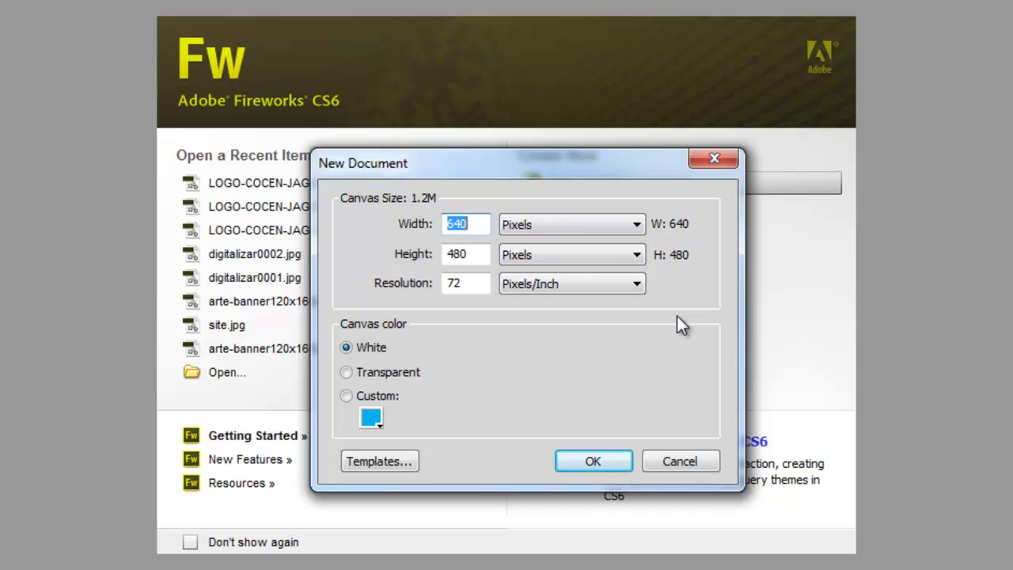
left_click(475, 226)
left_click_drag(479, 228, 432, 221)
left_click_drag(478, 259, 429, 255)
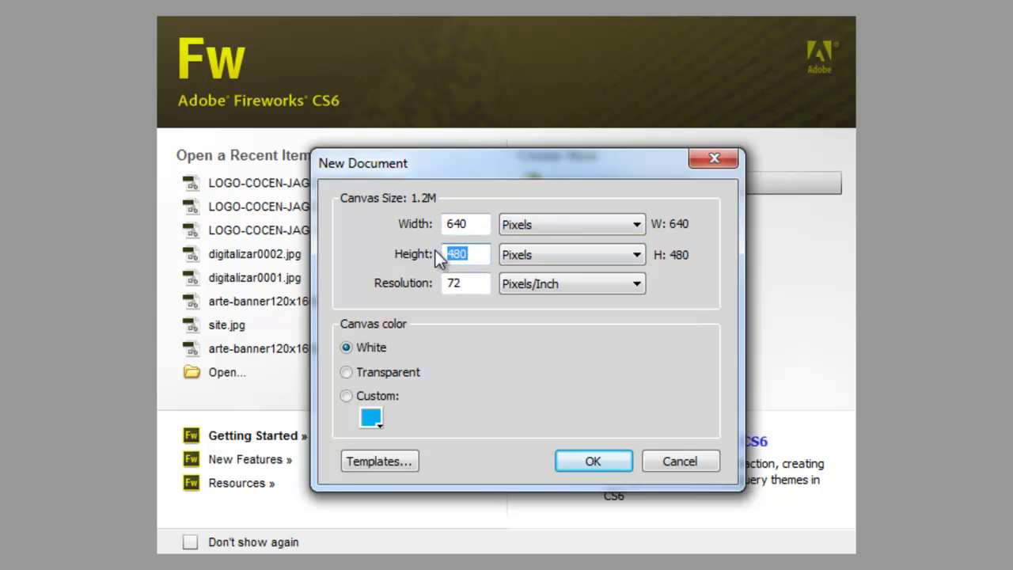
left_click_drag(475, 224, 393, 227)
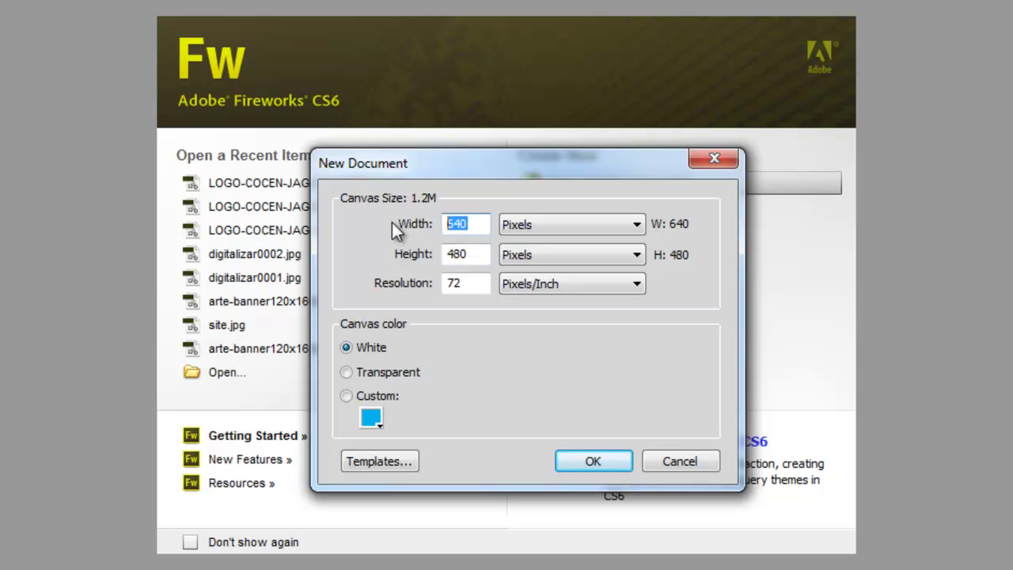
type("1000")
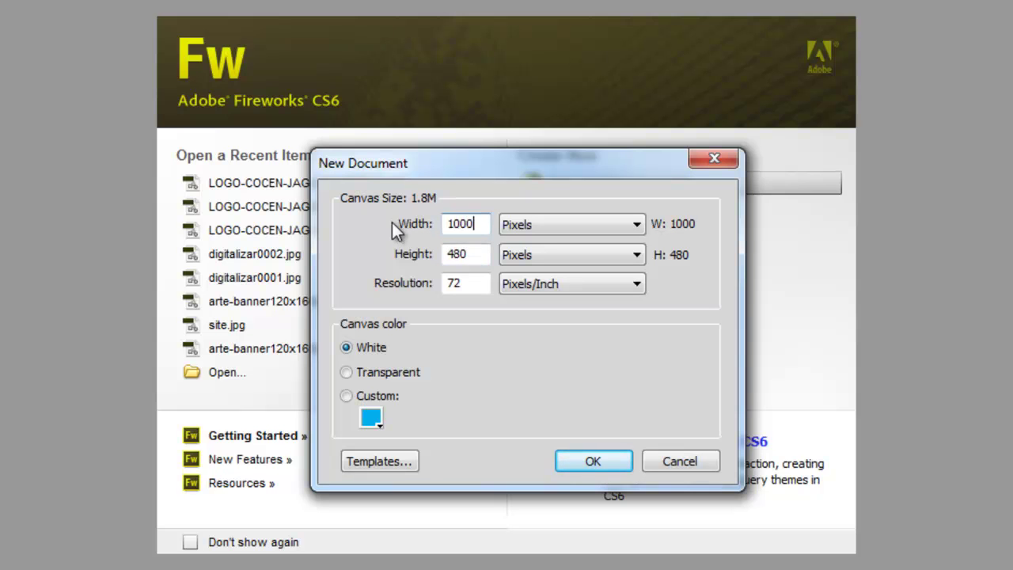
left_click_drag(465, 253, 411, 253)
type("500")
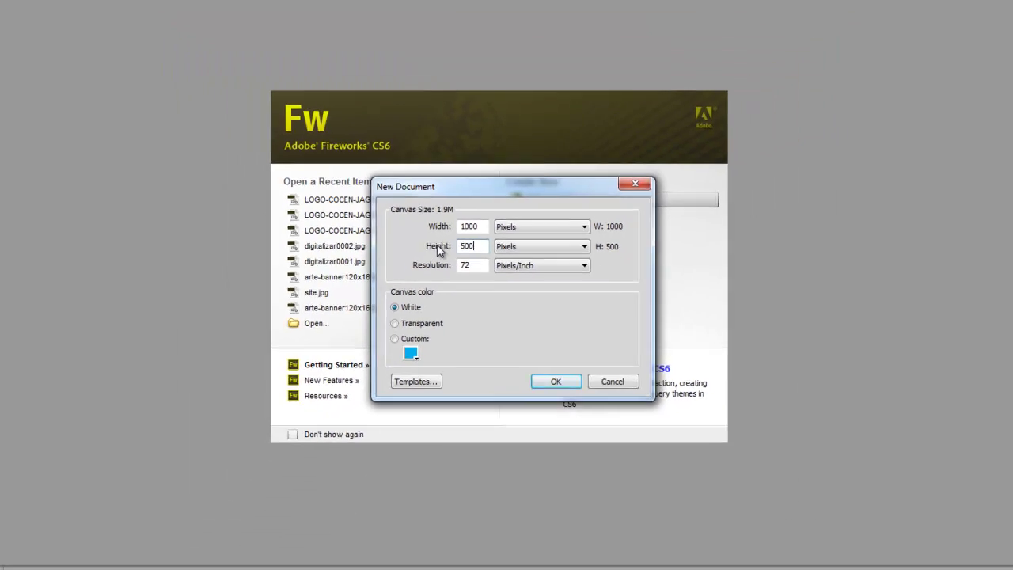
key("Return")
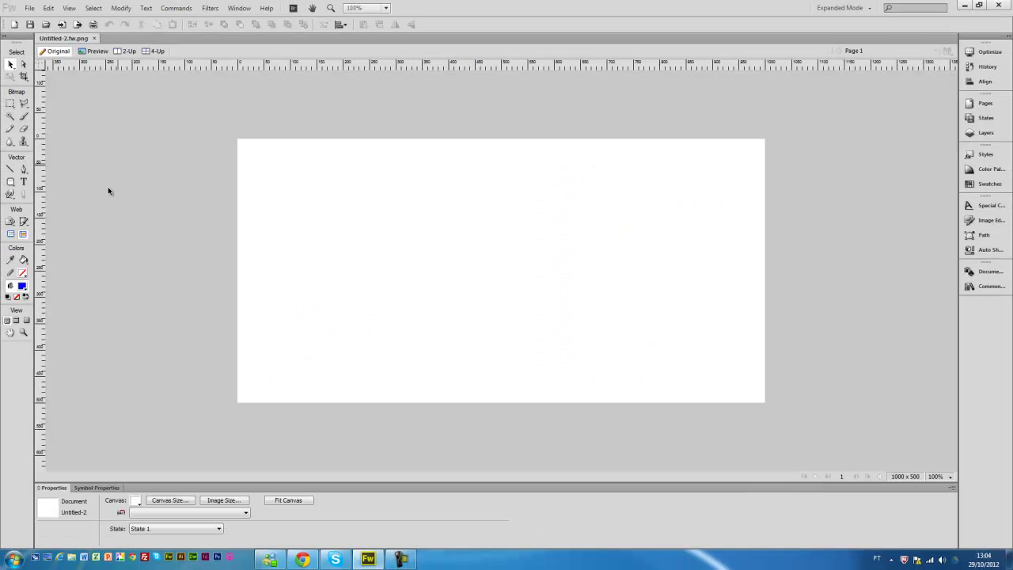
Add the text ROYALLOGIC near the upper-left corner of the canvas with the Text tool
left_click(25, 183)
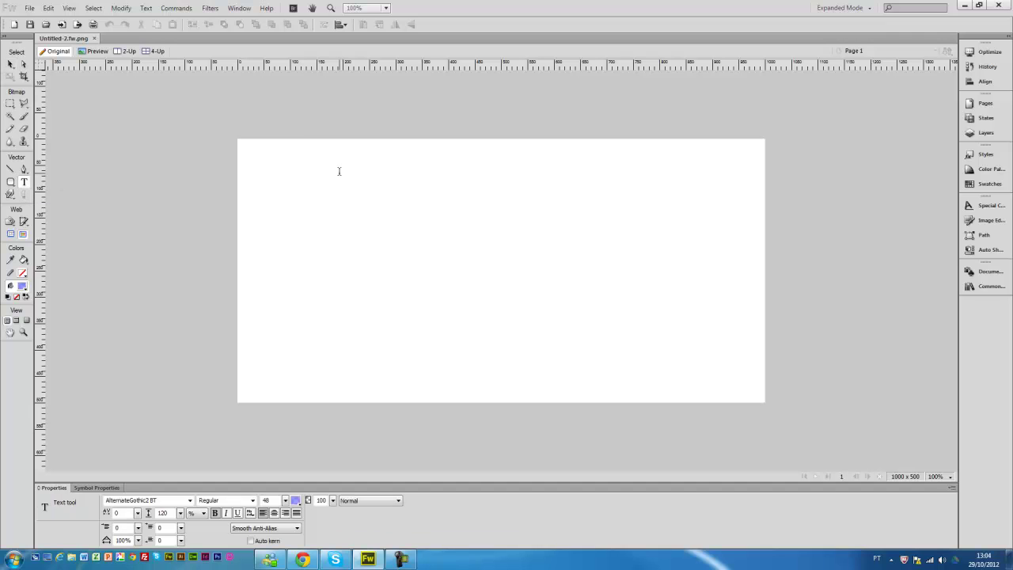
left_click(279, 175)
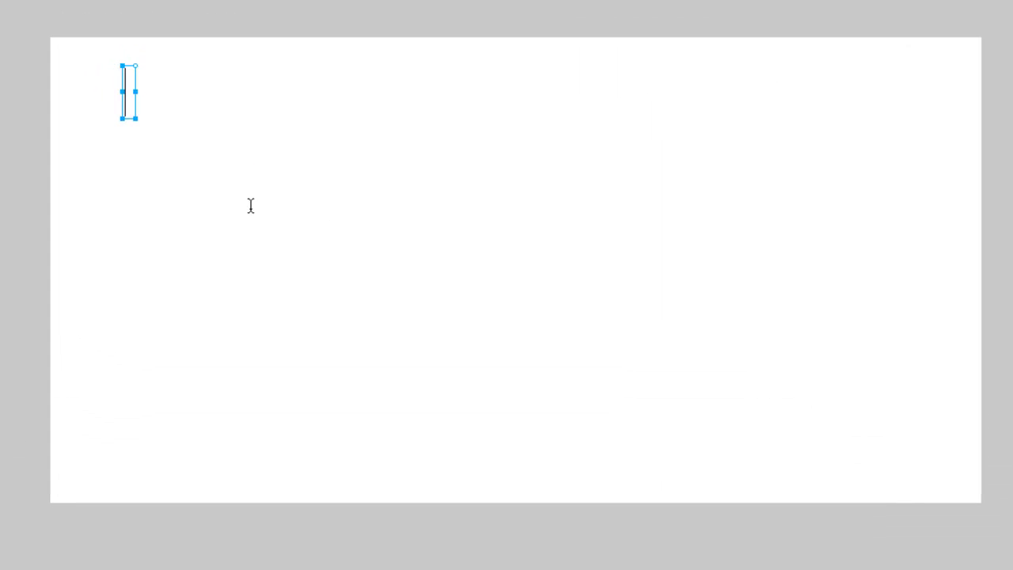
type("rOYALLOGIC")
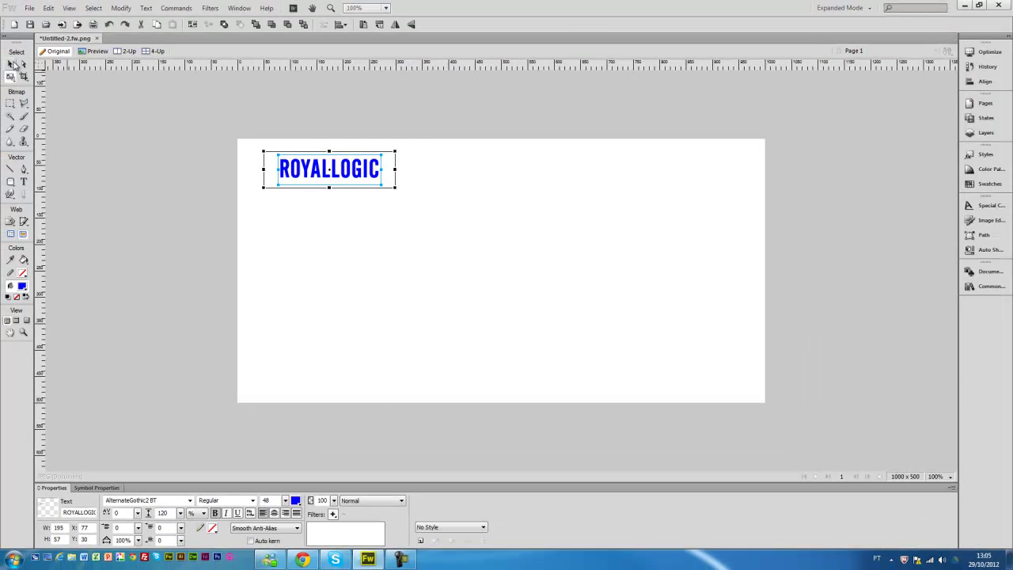
Move the ROYALLOGIC text to roughly the middle of the canvas with the Pointer tool
left_click(12, 64)
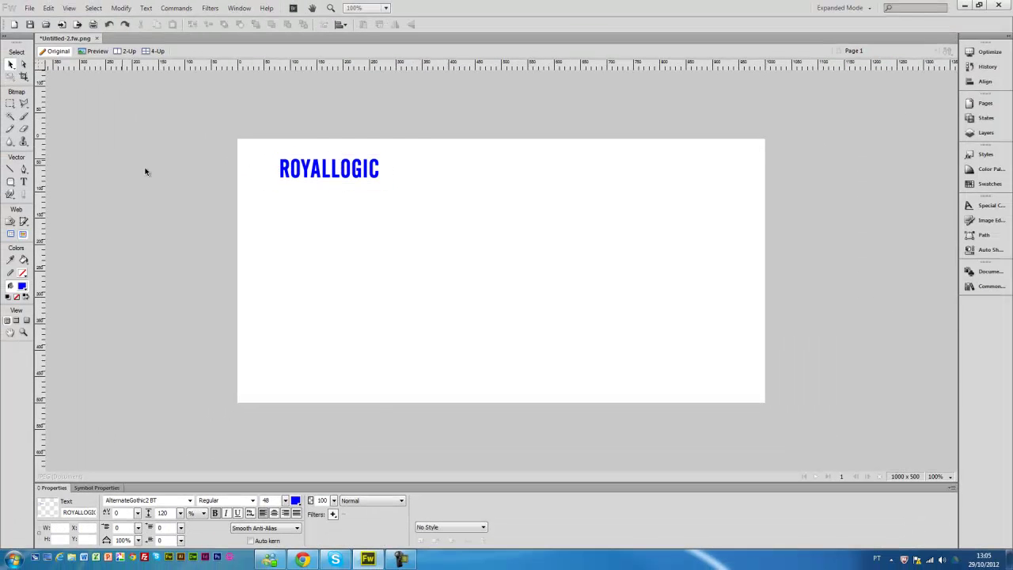
left_click_drag(344, 178, 497, 272)
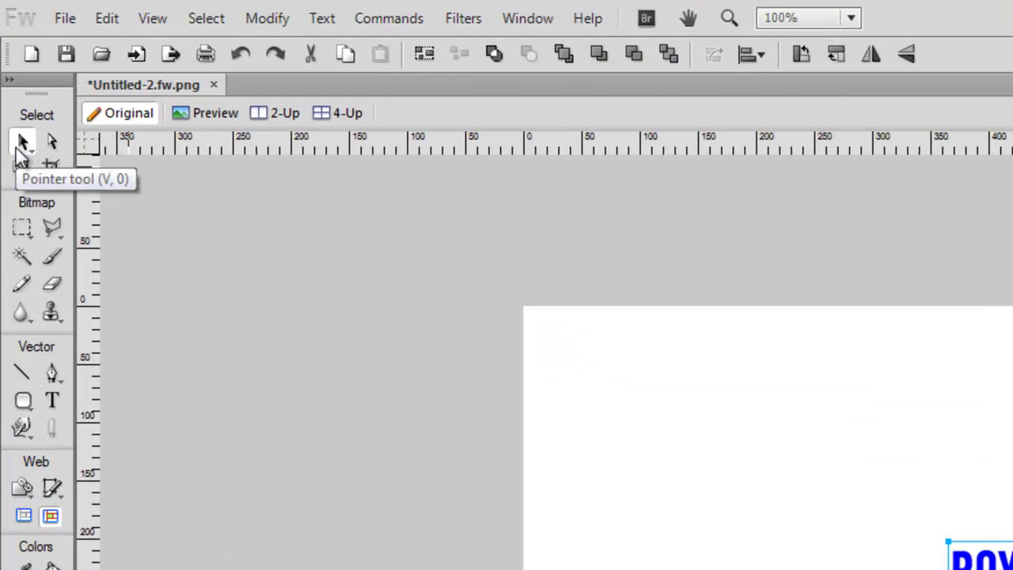
left_click(14, 121)
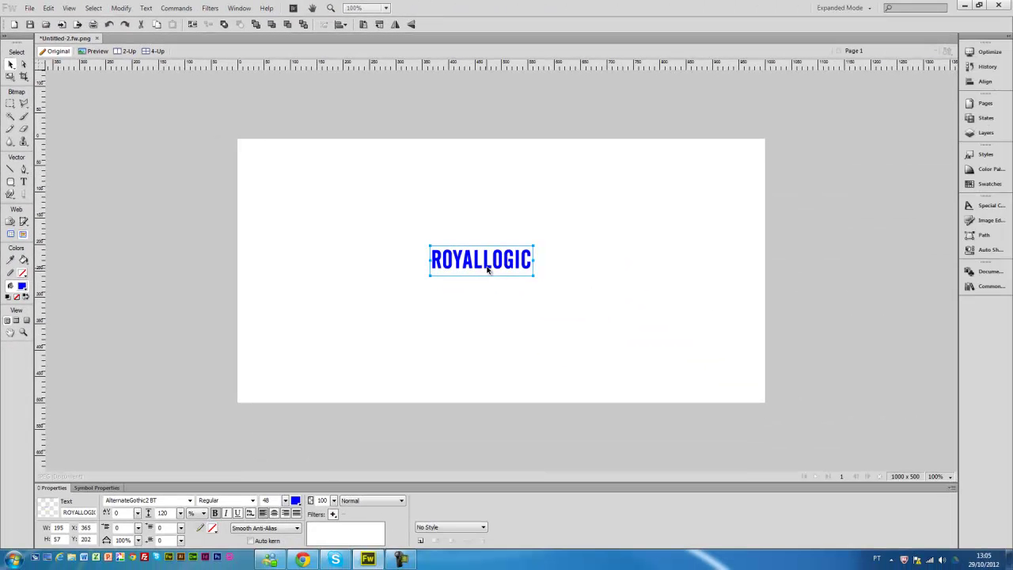
Append a space and the word WEB after ROYALLOGIC in the same text block
key("t")
left_click_drag(534, 261, 429, 261)
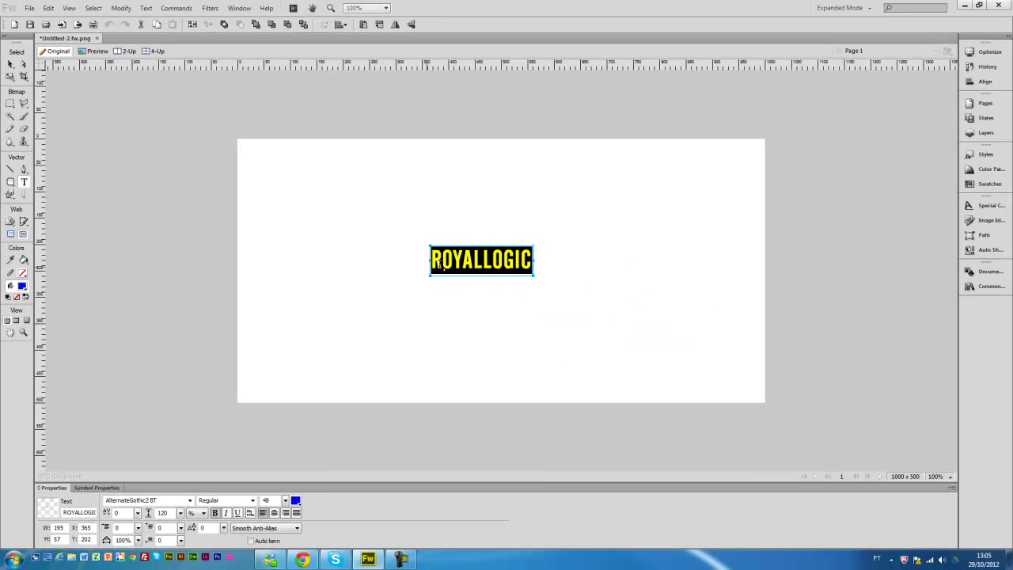
left_click(478, 262)
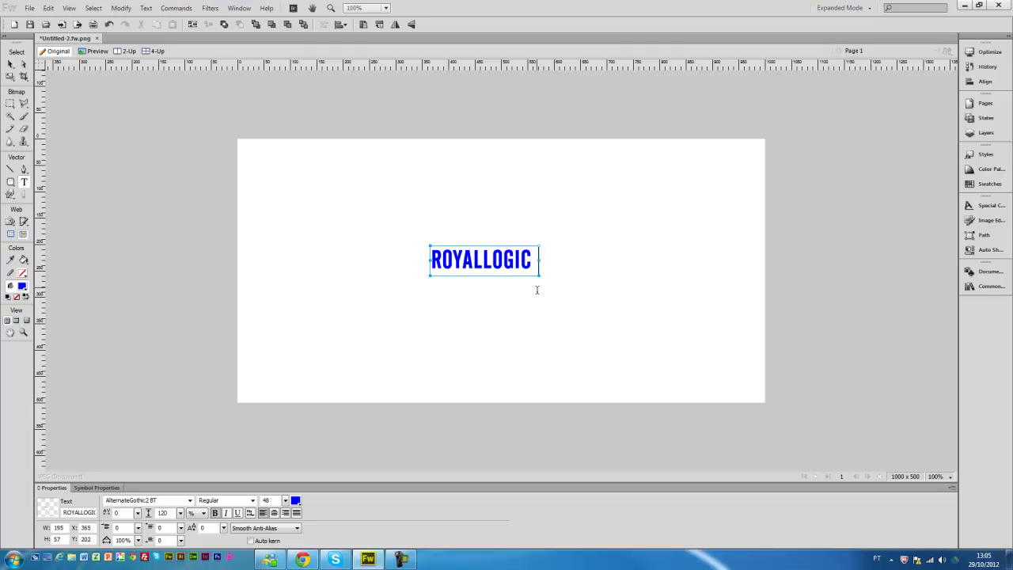
type("WEB")
Colour only the word WEB dark green
left_click_drag(538, 256, 575, 260)
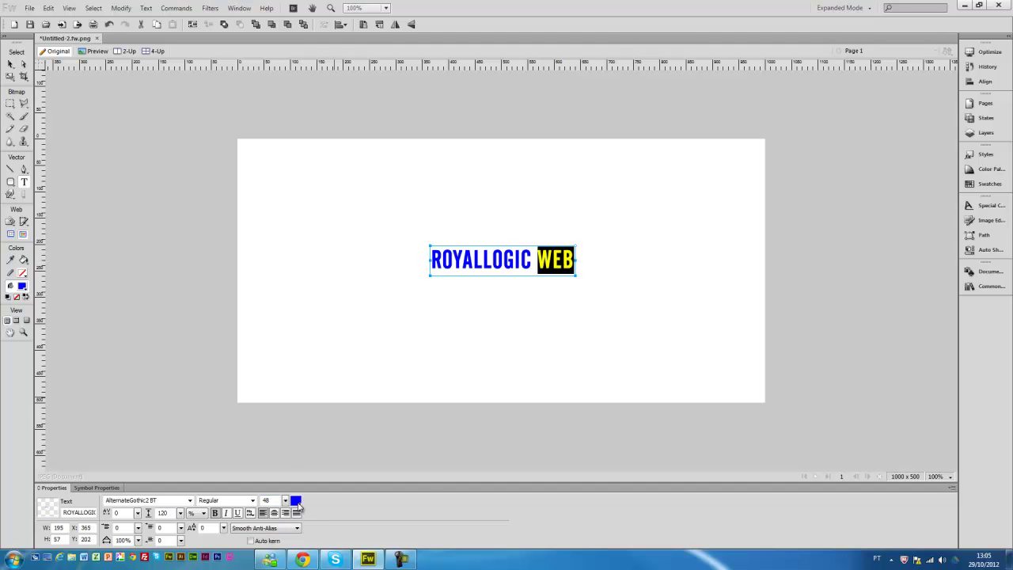
left_click(298, 505)
left_click(355, 407)
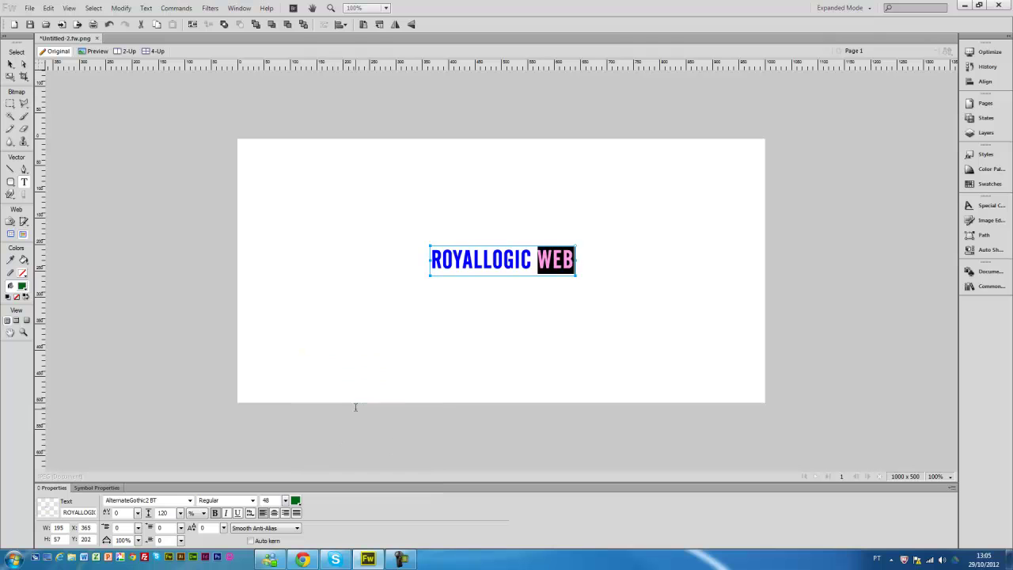
left_click(534, 268)
left_click_drag(538, 260, 579, 259)
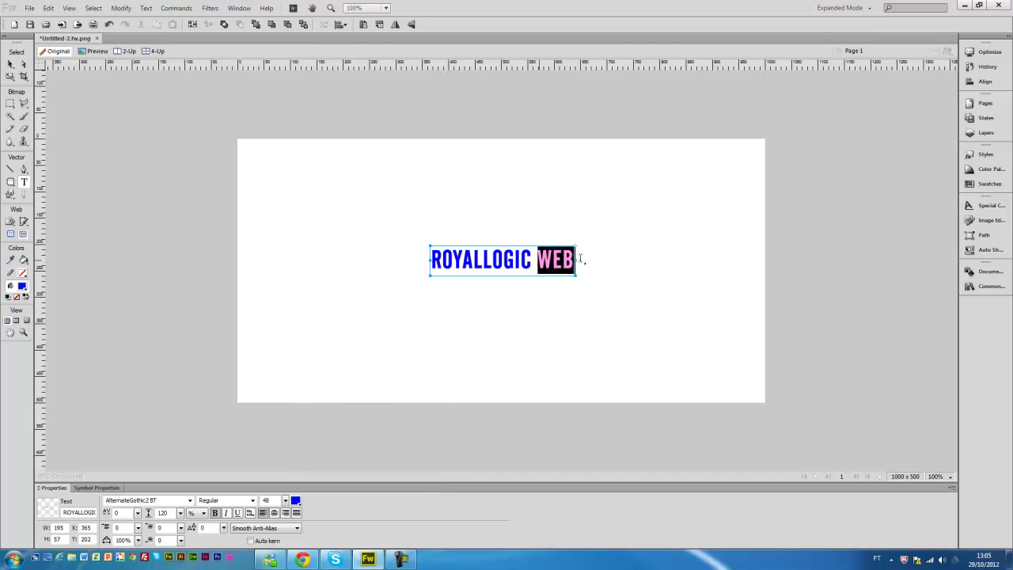
left_click(536, 267)
Colour the second L of ROYALLOGIC, the one starting LOGIC, dark red
left_click_drag(492, 262, 483, 263)
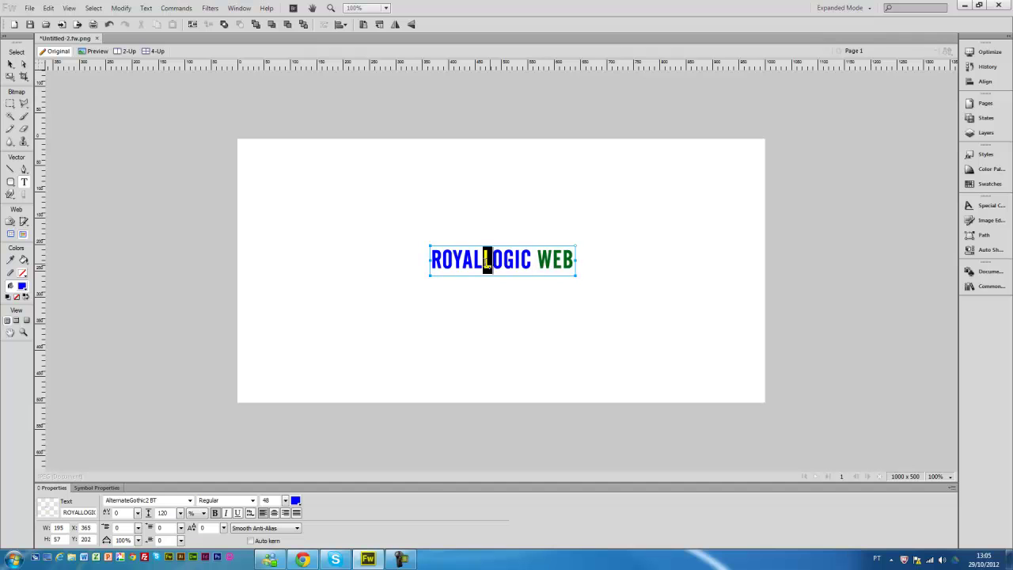
left_click(295, 500)
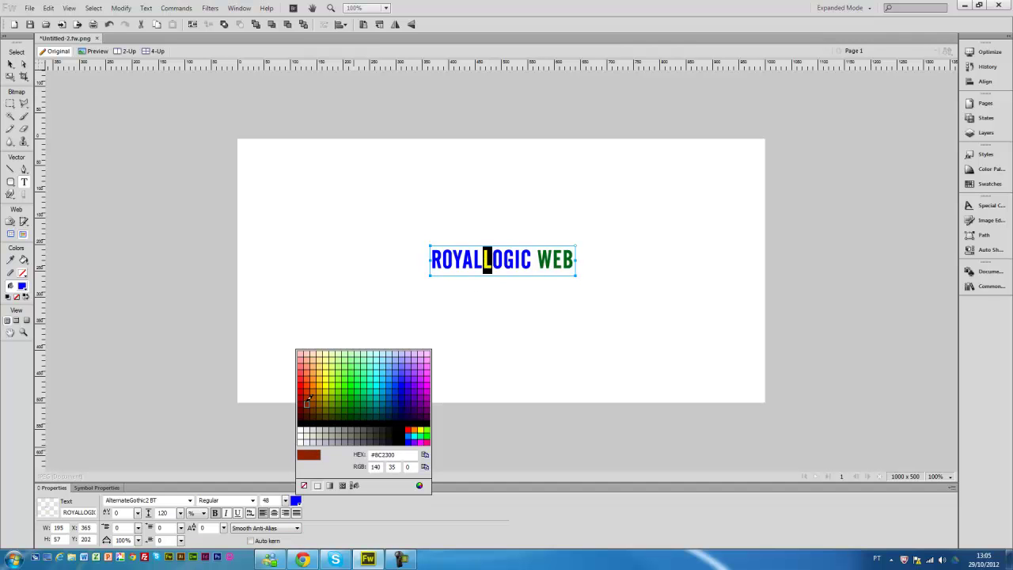
left_click(302, 398)
Enlarge the final C of ROYALLOGIC to font size 76
left_click_drag(533, 262, 521, 262)
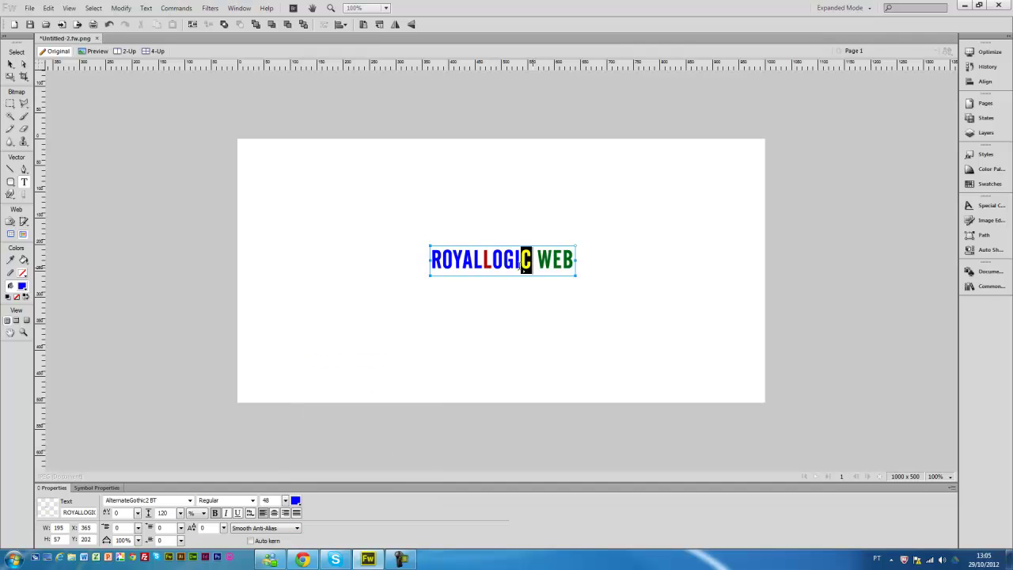
left_click(287, 501)
mouse_move(287, 502)
left_mouse_down()
mouse_move(288, 490)
mouse_move(280, 495)
left_mouse_up()
left_click(368, 440)
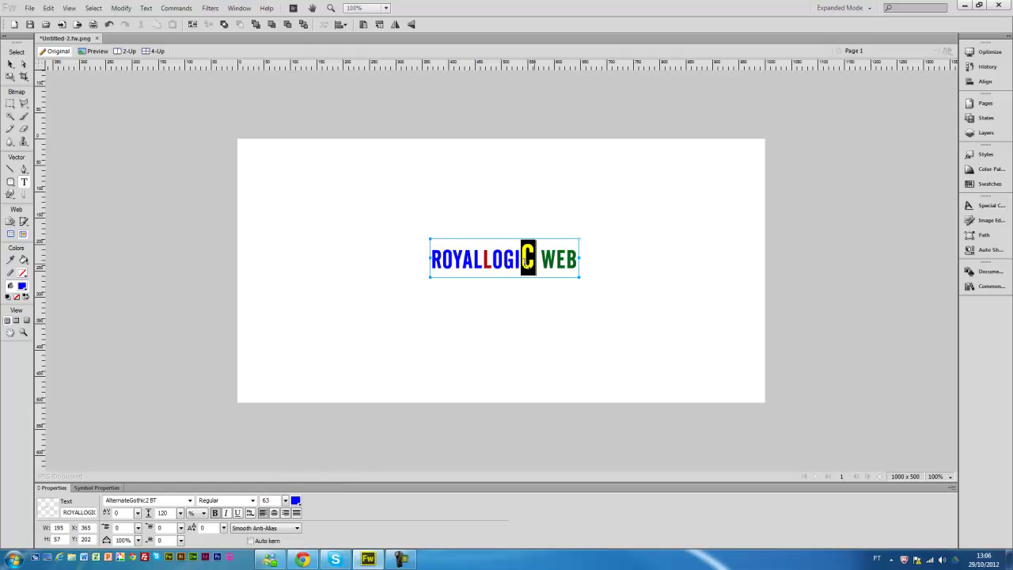
left_click_drag(287, 502, 296, 474)
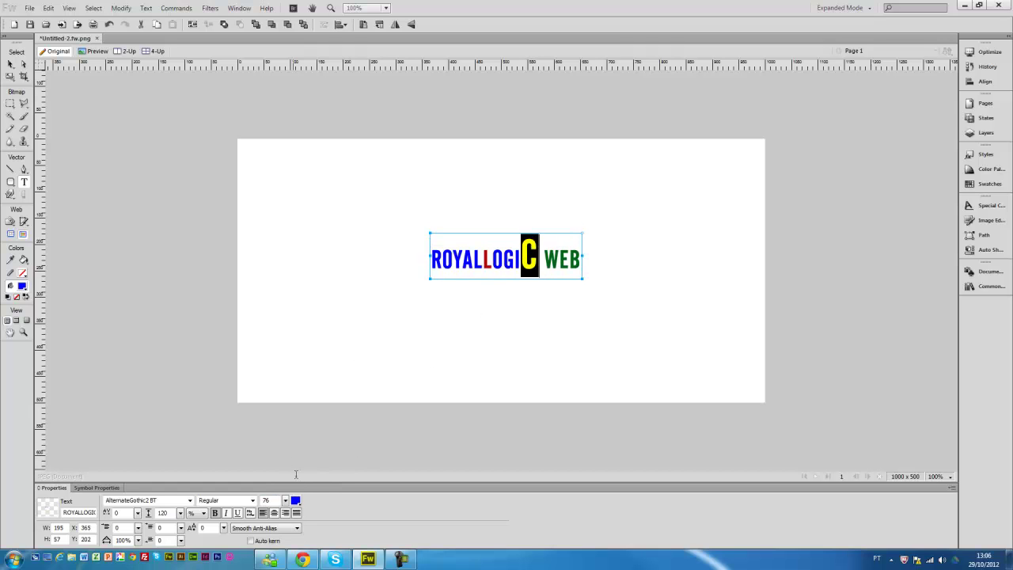
left_click(430, 396)
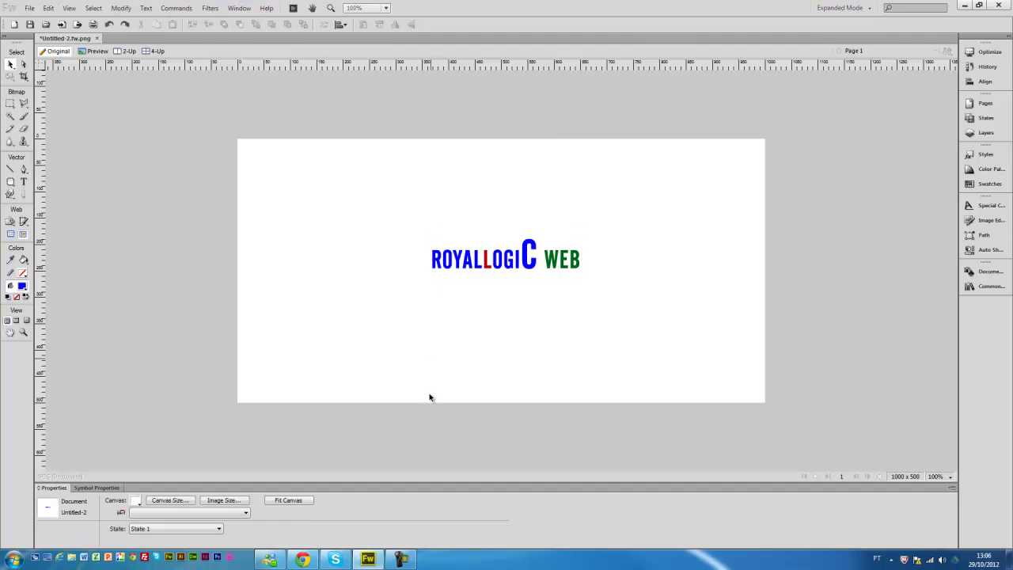
Set the font size of the final C of ROYALLOGIC to 85
left_click(536, 261)
double_click(535, 261)
left_click_drag(539, 257, 520, 257)
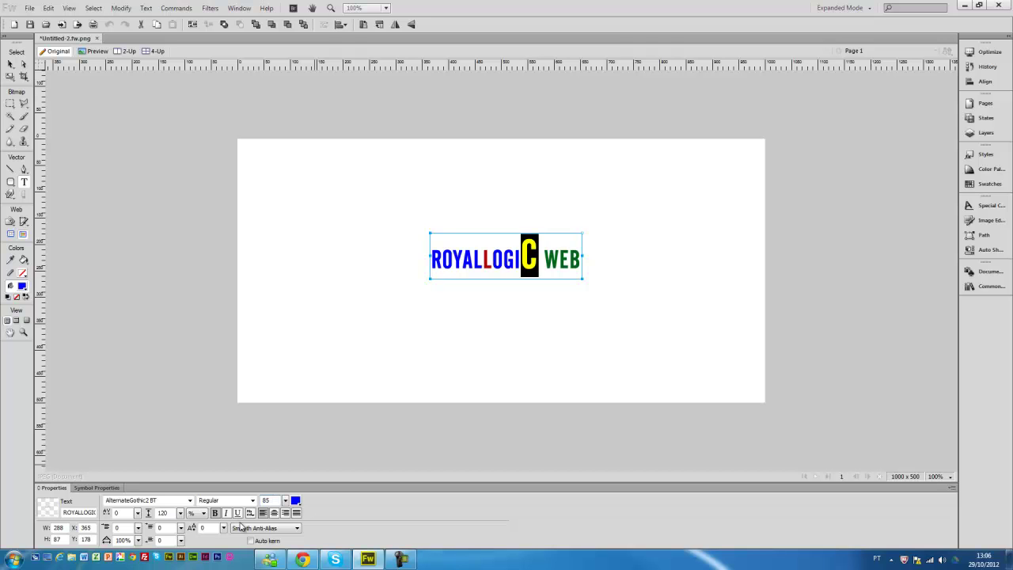
key("Return")
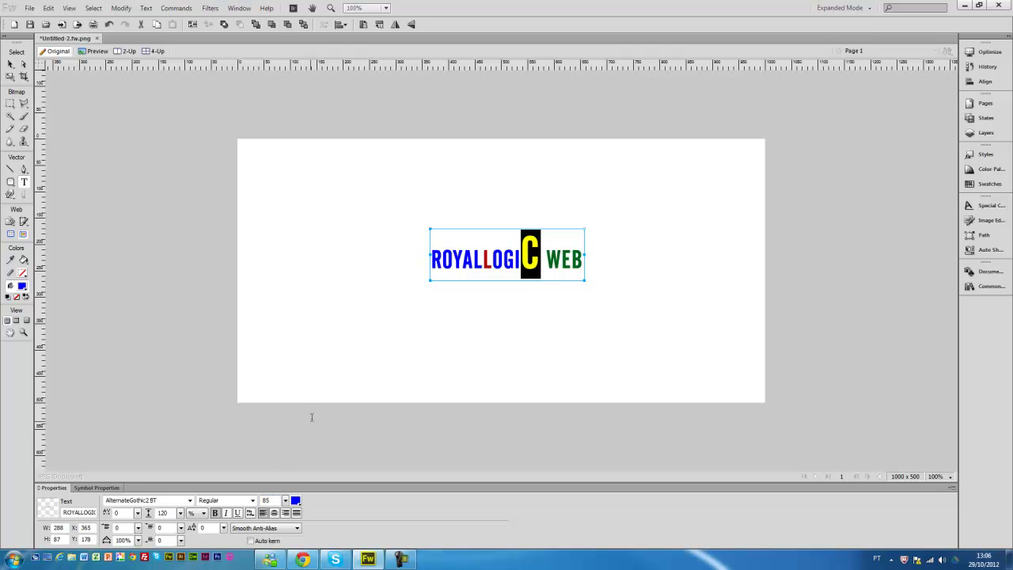
left_click(539, 263)
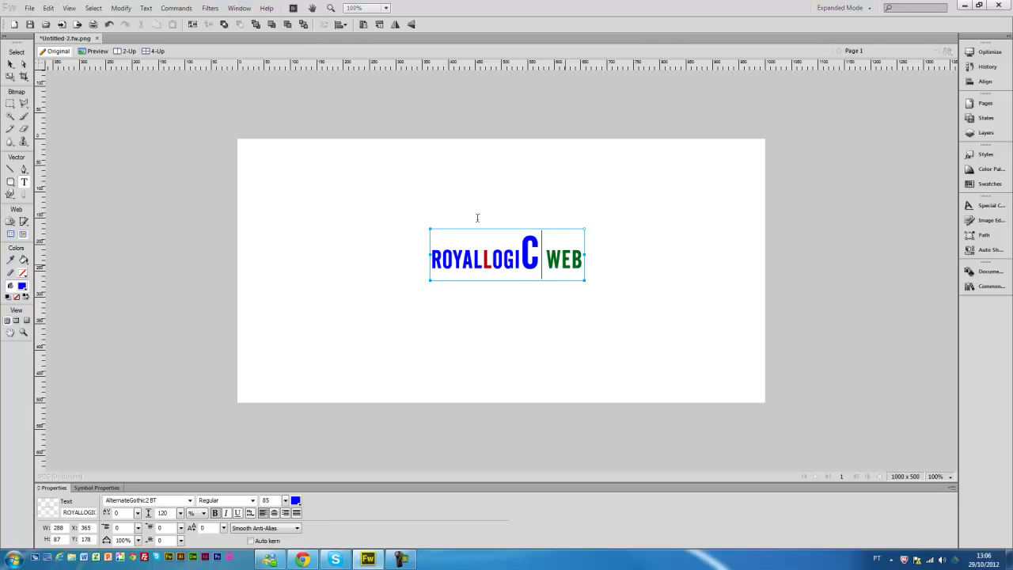
Try the bold, italic and underline styles on the whole text block, toggling each one back
left_click(11, 66)
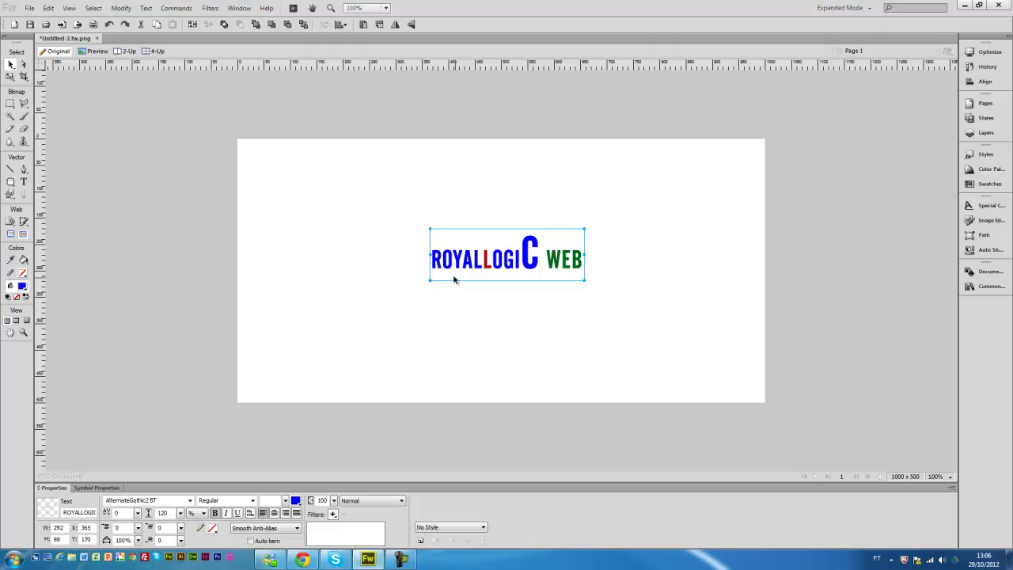
left_click(216, 513)
left_click(215, 513)
left_click(226, 514)
left_click(226, 513)
left_click(237, 513)
left_click(238, 515)
Put the word WEB on a second line below ROYALLOGIC within the text block
double_click(547, 261)
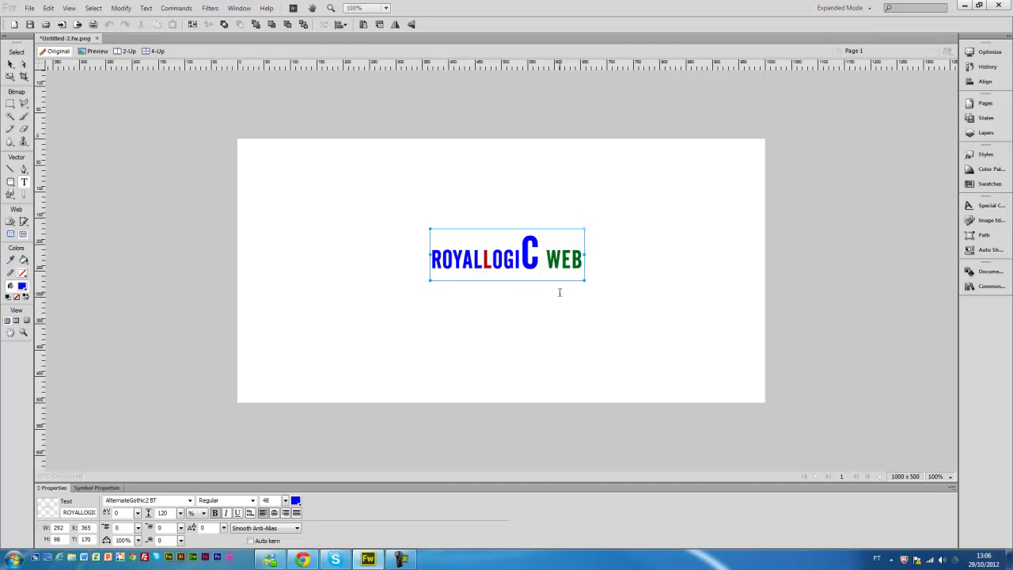
key("Return")
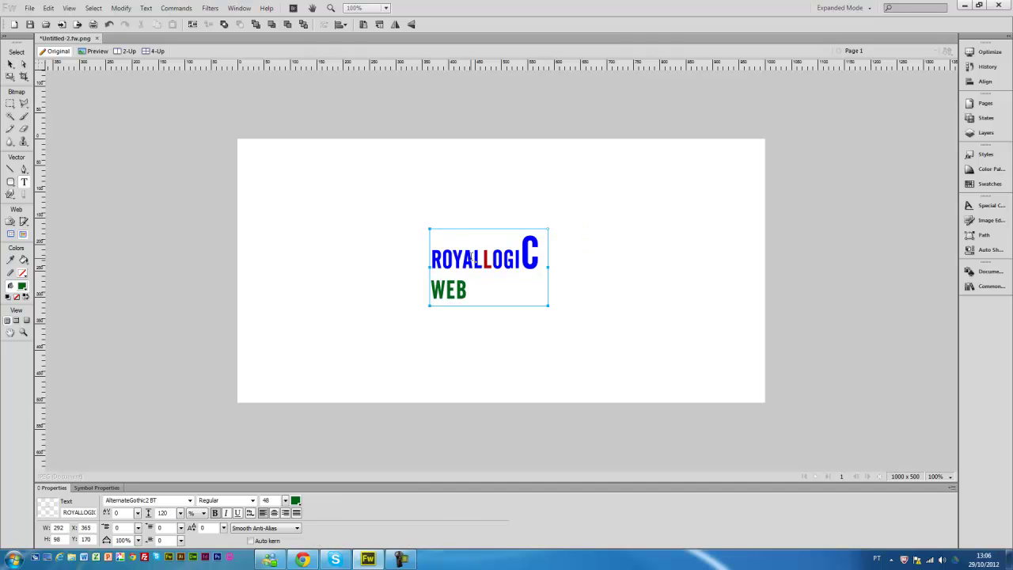
left_click(9, 65)
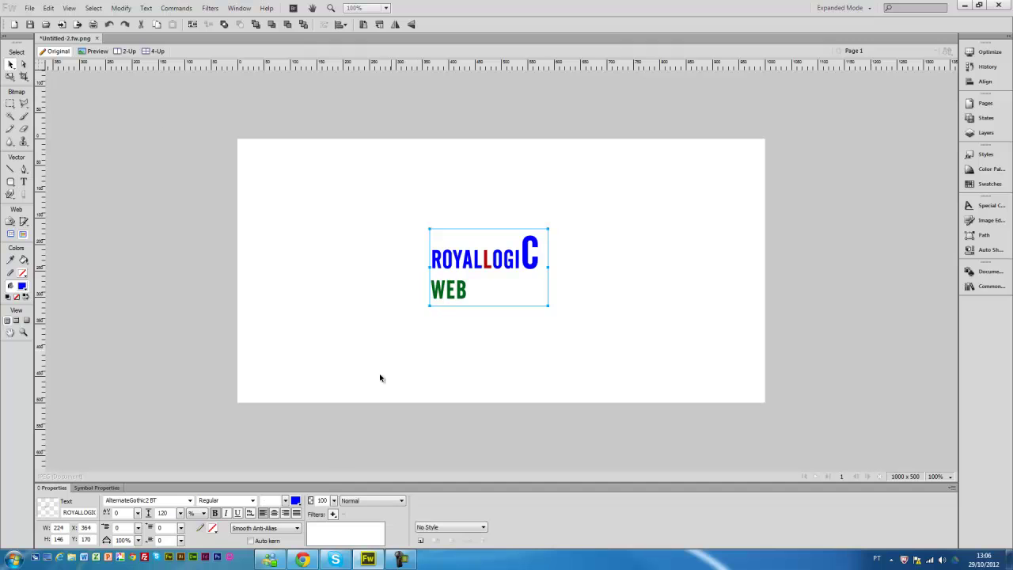
Try centre and right alignment on the two-line text block, finishing with justified alignment
left_click(275, 515)
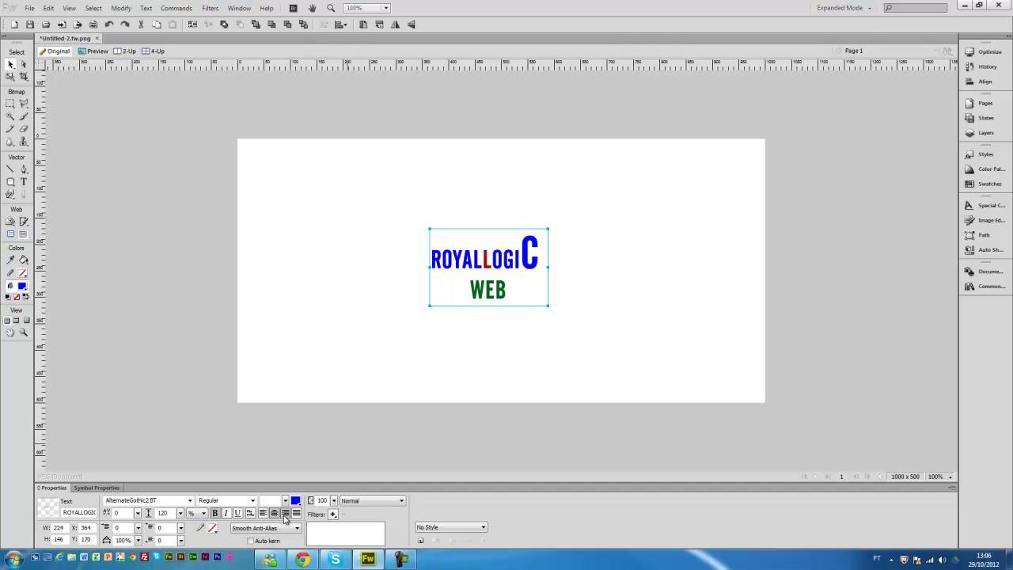
left_click(286, 513)
left_click(297, 513)
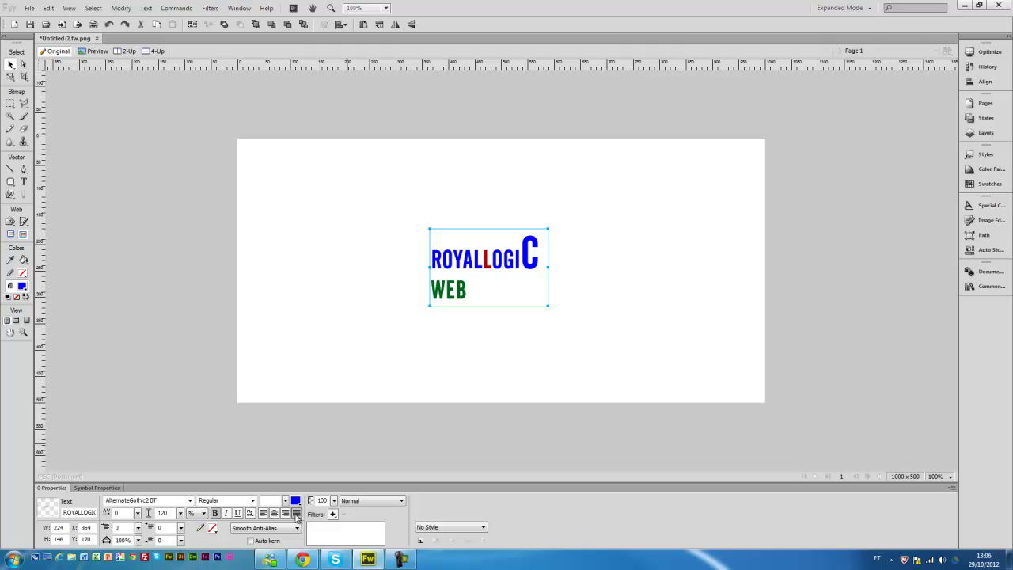
Extend the second line of the text block so it reads WEB DESIGN E INFORMÁTICA
double_click(468, 289)
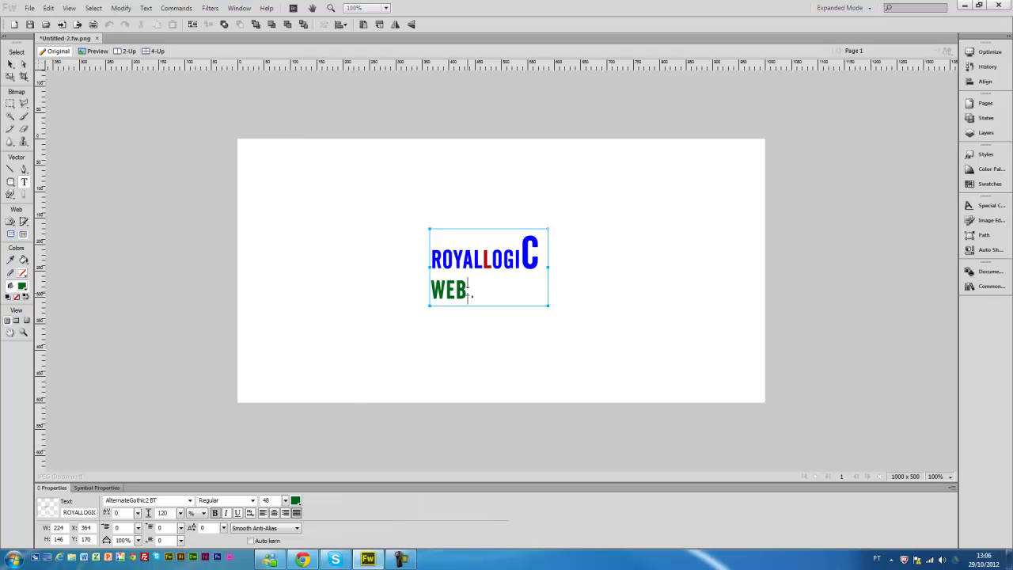
type("DESIG")
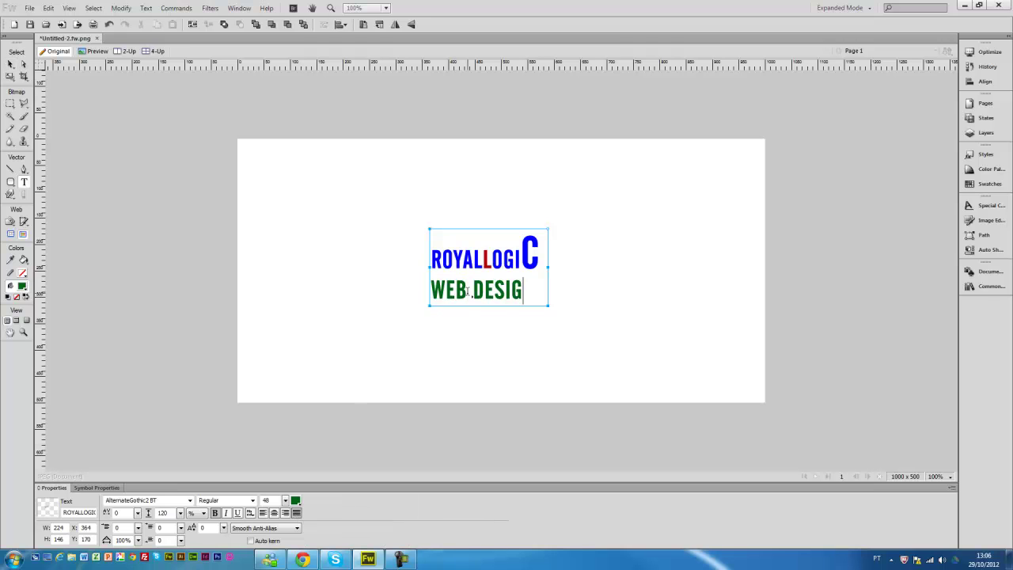
type("N E ")
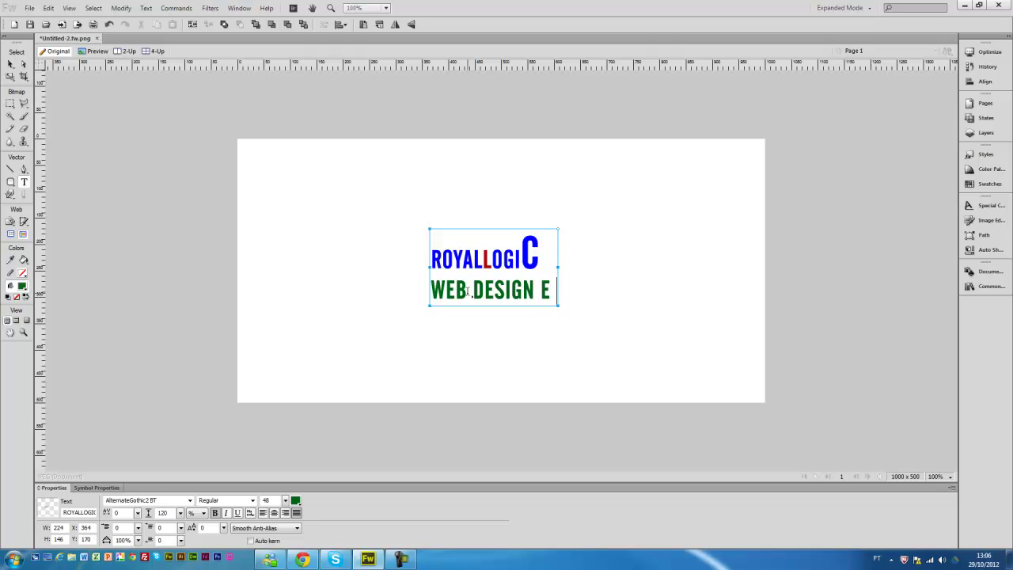
type("INFORM")
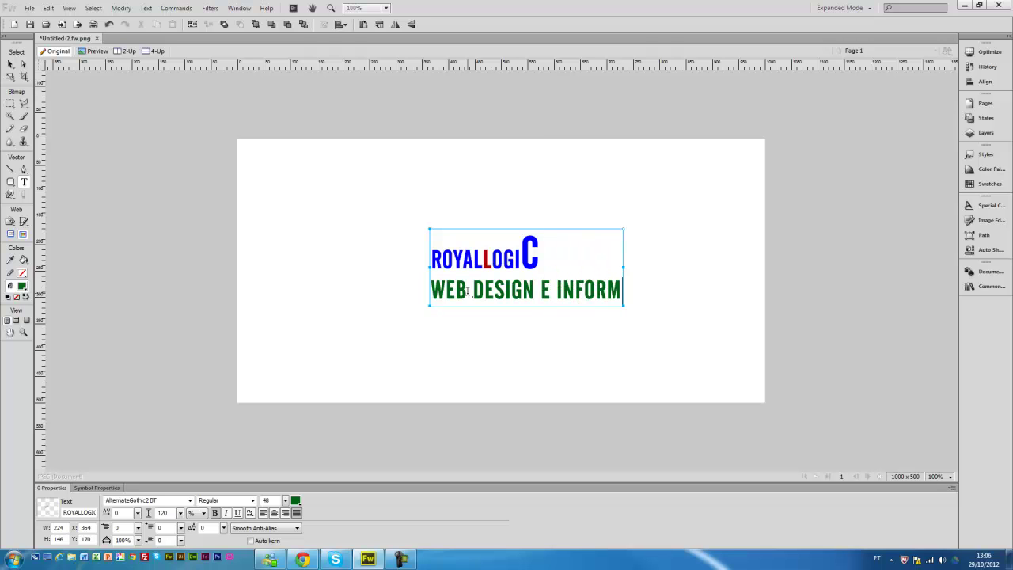
type("ÁTICA")
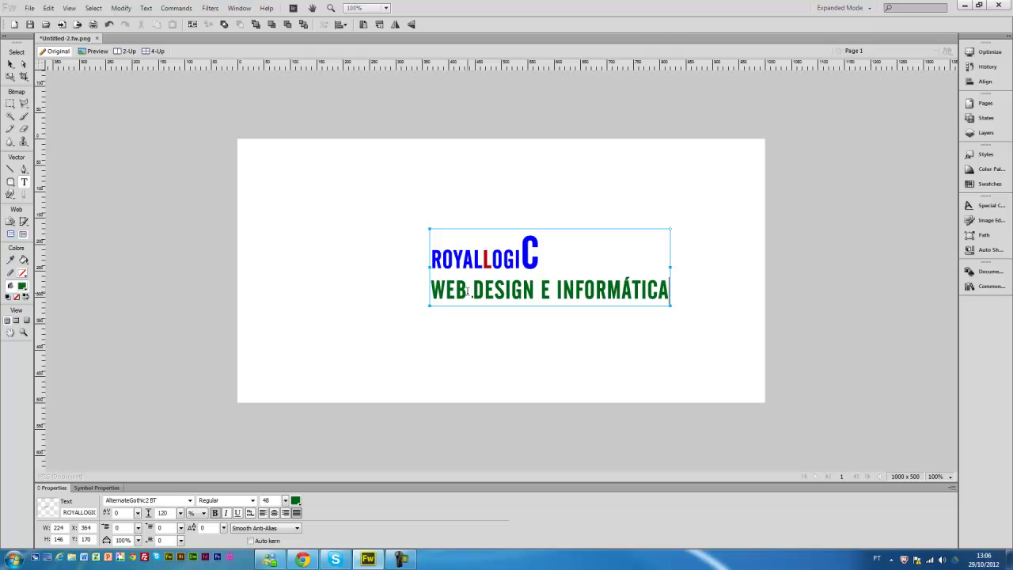
left_click(10, 64)
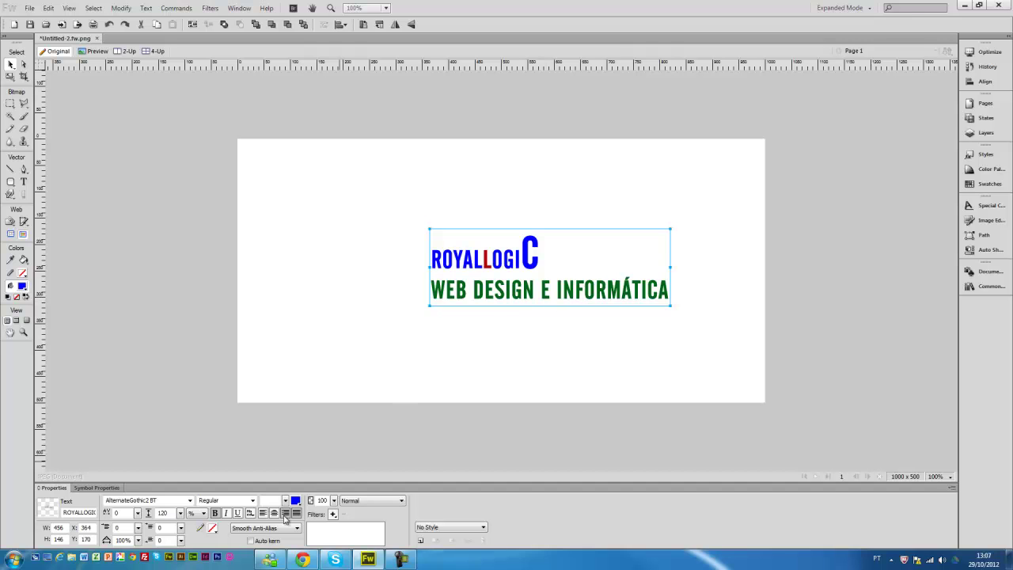
Left-align the two-line text block and move it closer to the canvas centre, to about X 299, Y 149
left_click(263, 515)
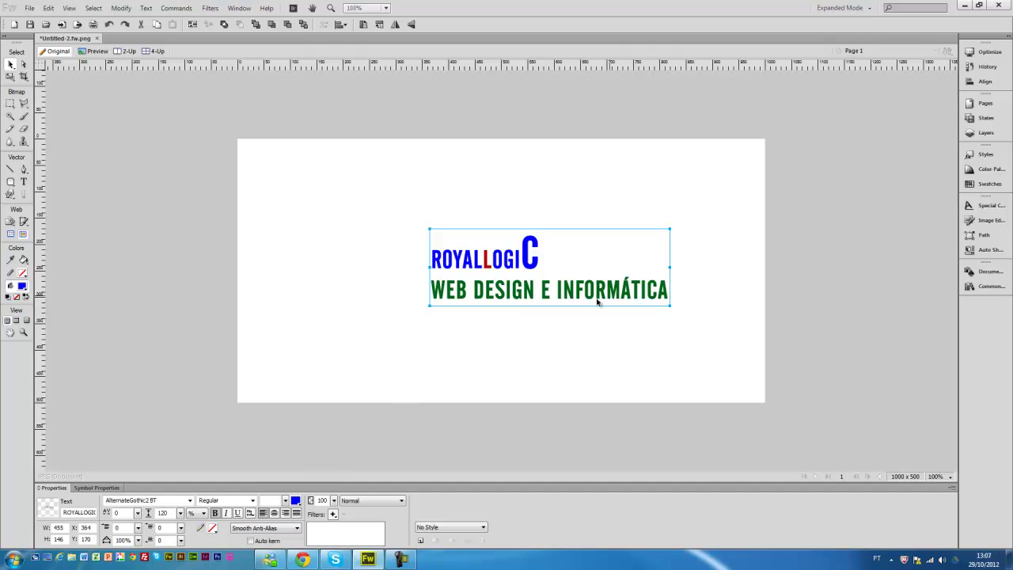
left_click_drag(623, 299, 587, 297)
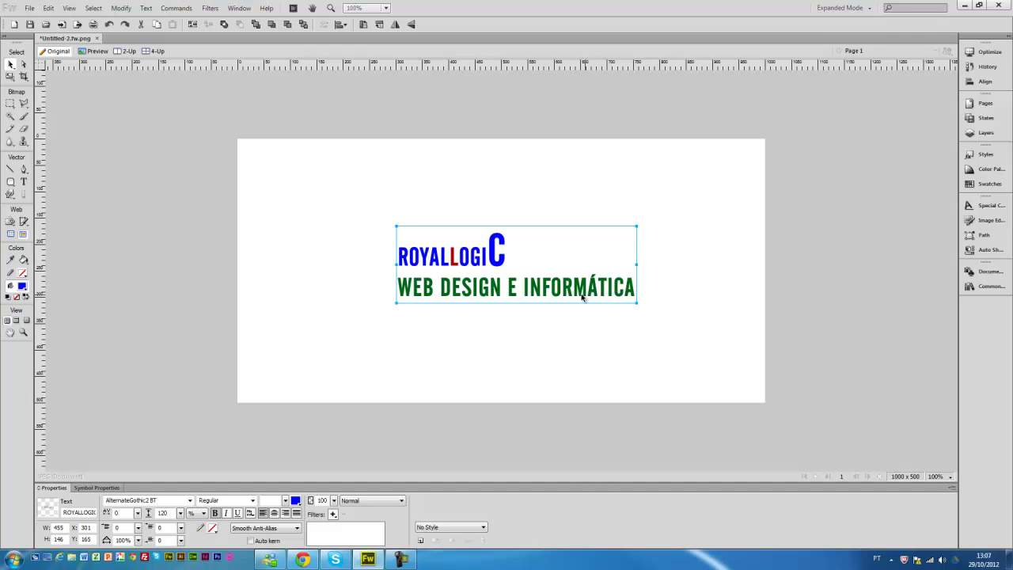
mouse_move(480, 281)
left_mouse_down()
mouse_move(354, 212)
mouse_move(494, 282)
left_mouse_up()
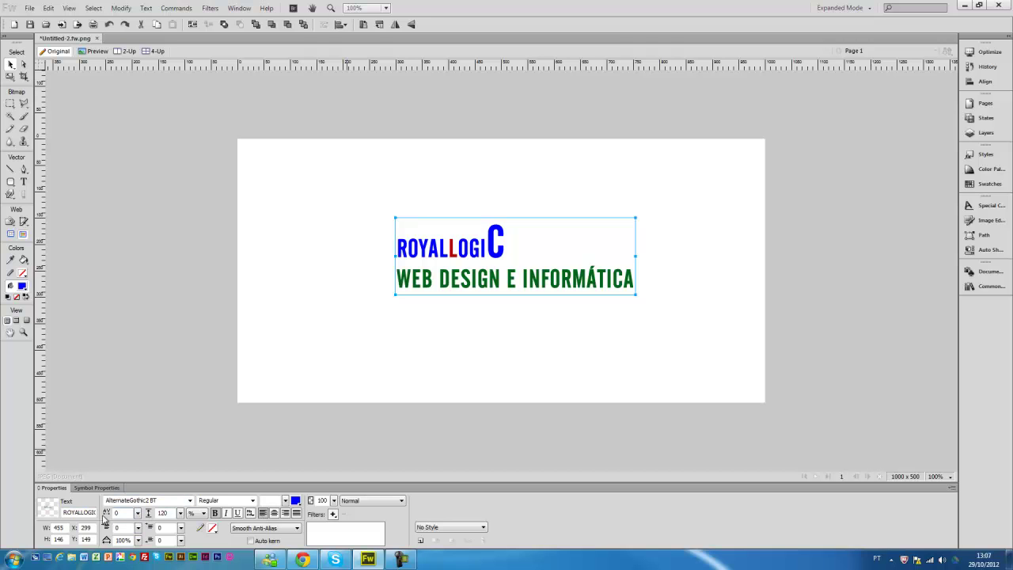
Widen the letter spacing of the whole text block in stages to 35, 59 and finally 101
left_click(140, 514)
left_click_drag(141, 516, 142, 511)
left_click(314, 370)
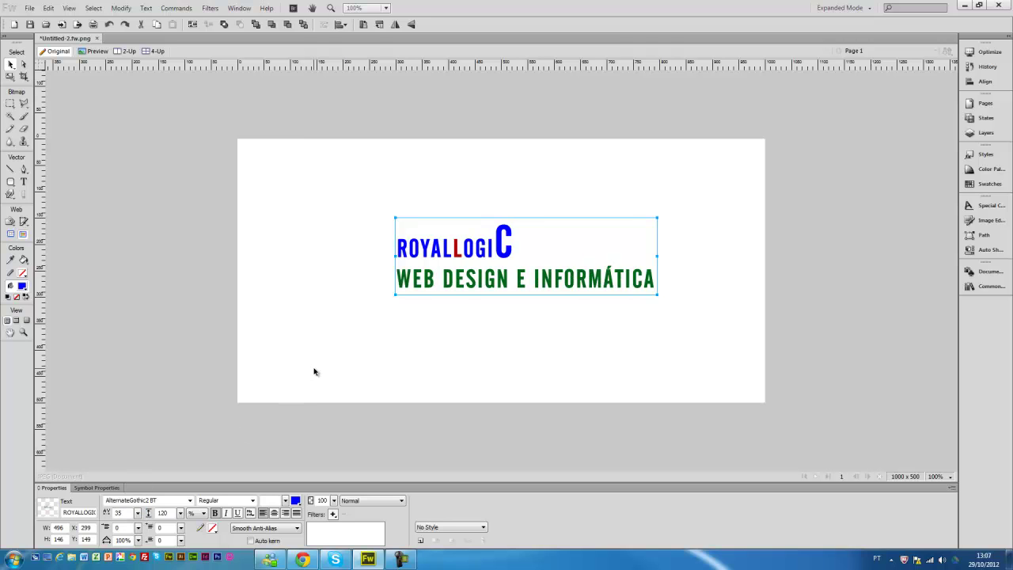
left_click(140, 514)
left_click_drag(141, 516, 142, 509)
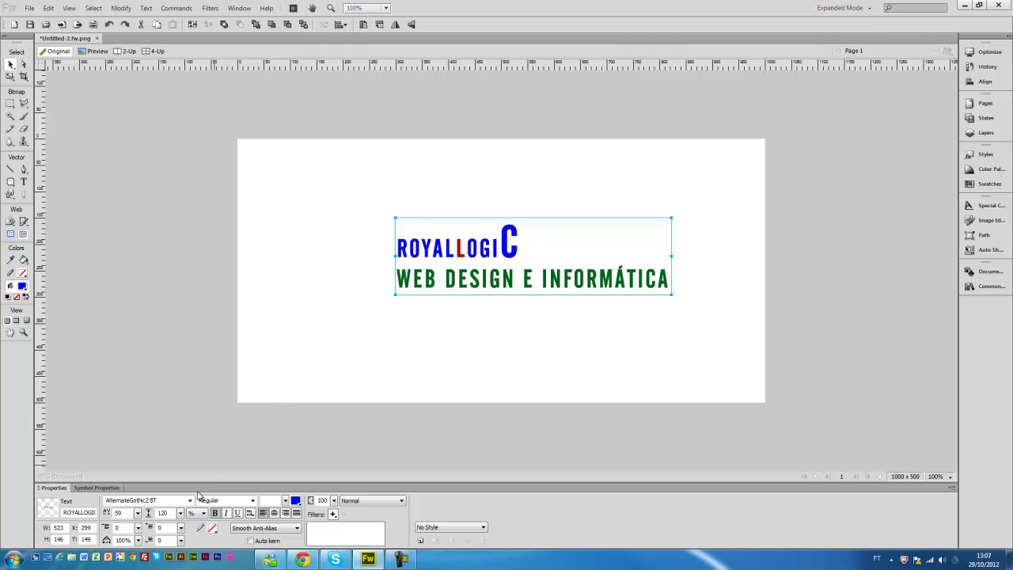
left_click_drag(138, 515, 140, 509)
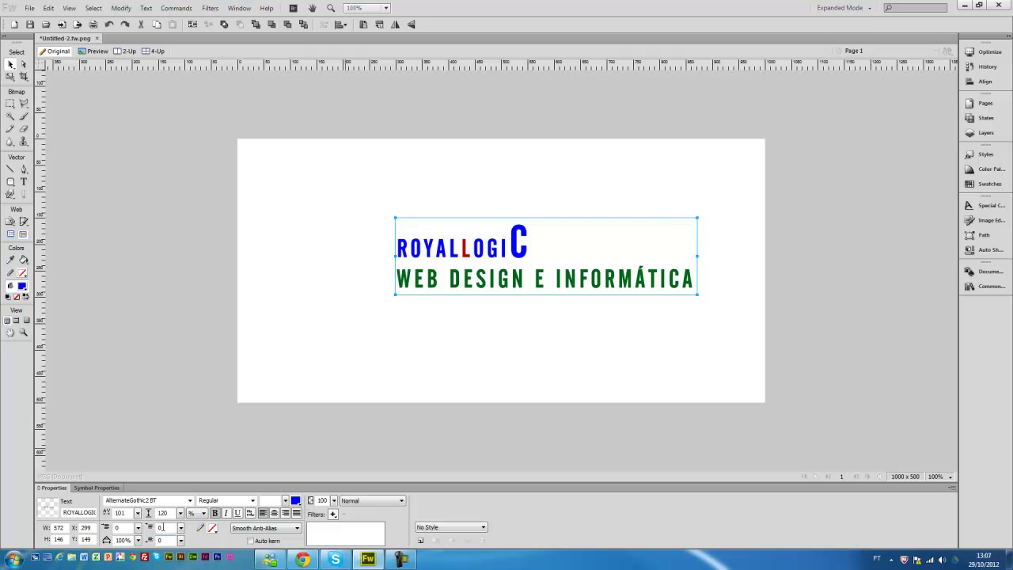
Try a leading of 172% on the text block, then join its two lines and split them again before WEB
left_click_drag(181, 513, 186, 505)
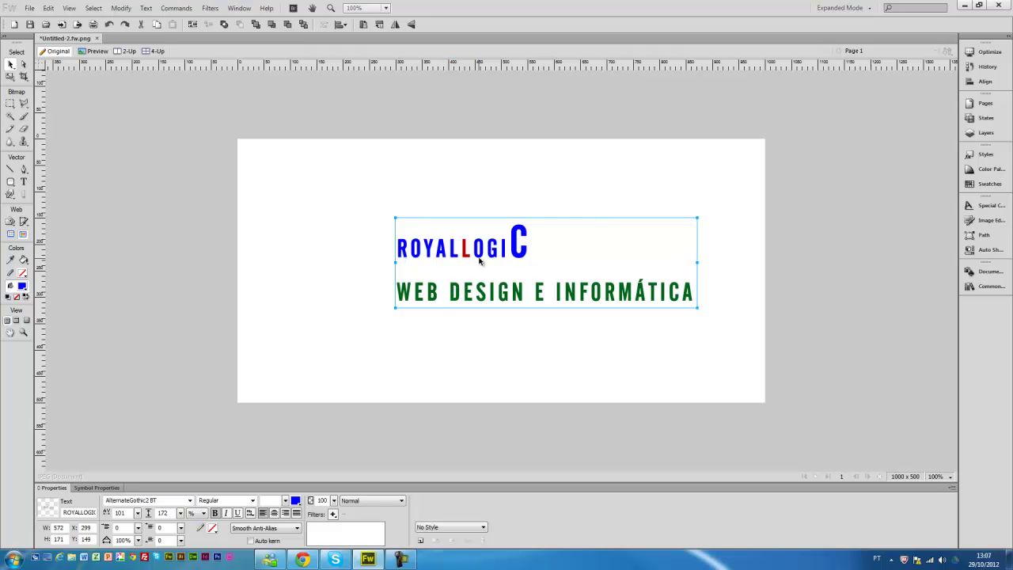
double_click(530, 255)
key("Delete")
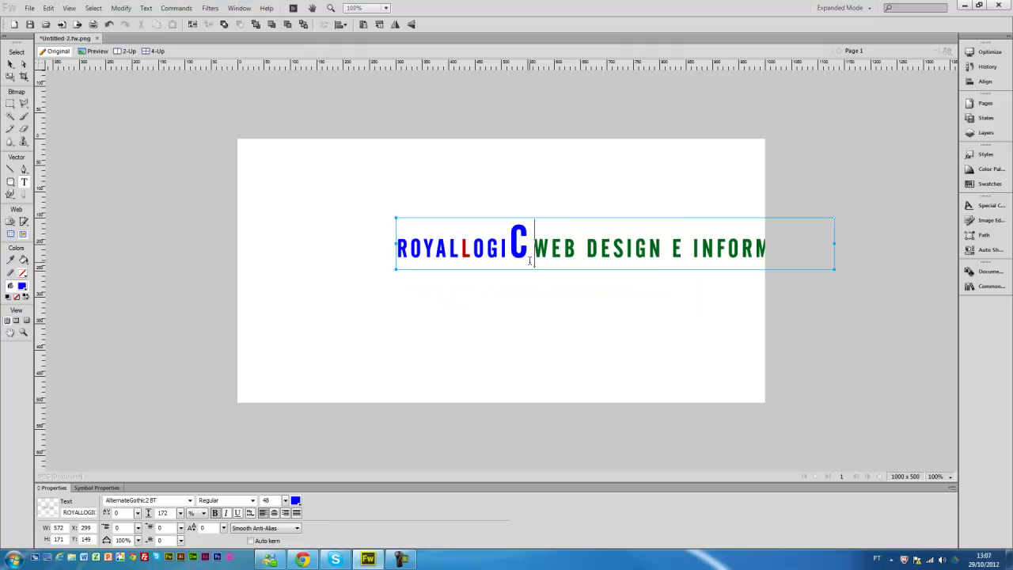
key("Return")
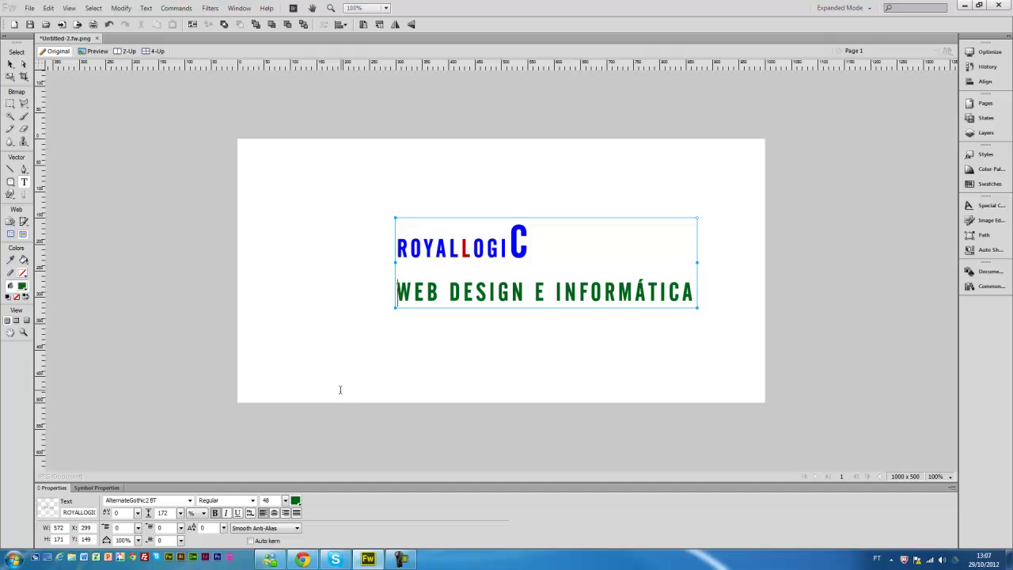
Set the text block's leading to 122% and move the block slightly up to about X 295, Y 123
left_click_drag(181, 513, 189, 526)
left_click_drag(180, 513, 182, 523)
left_click(13, 65)
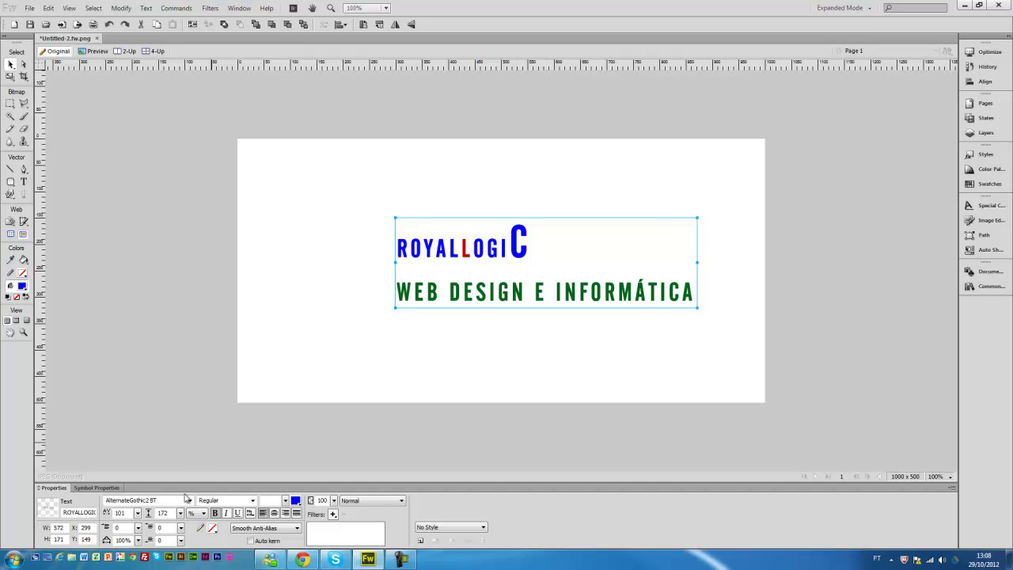
left_click_drag(181, 513, 184, 524)
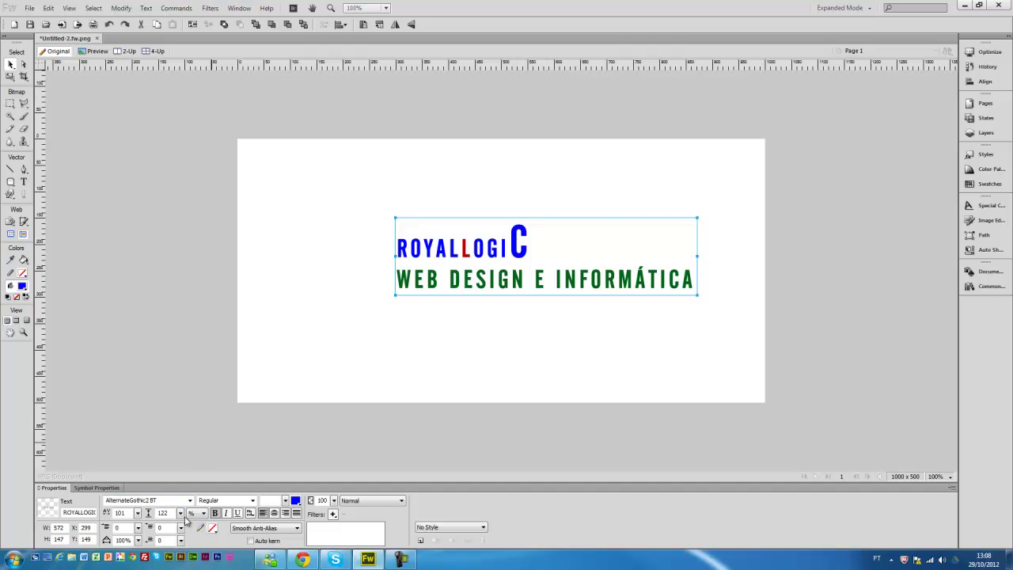
key("t")
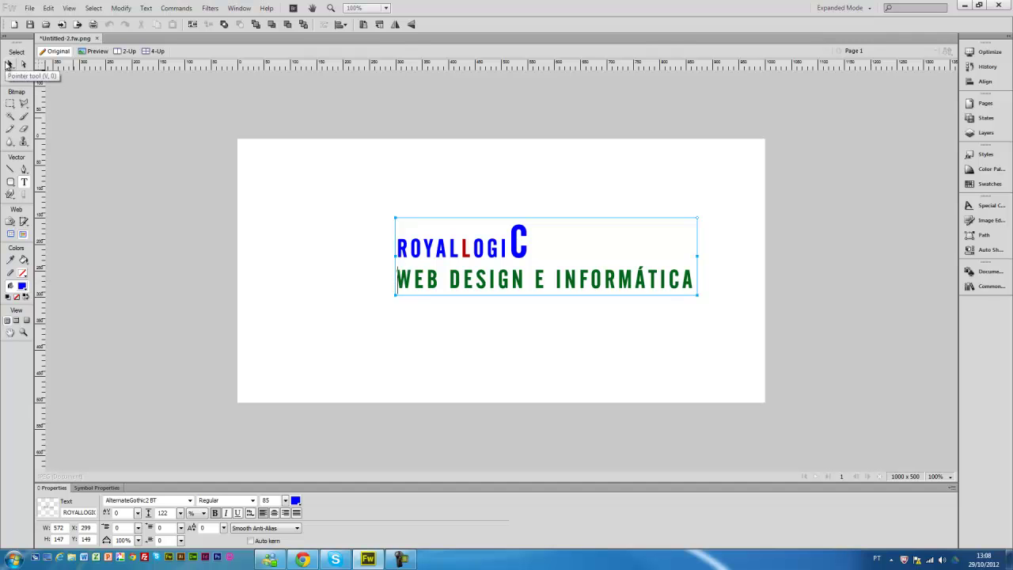
left_click(15, 70)
left_click_drag(405, 260, 403, 247)
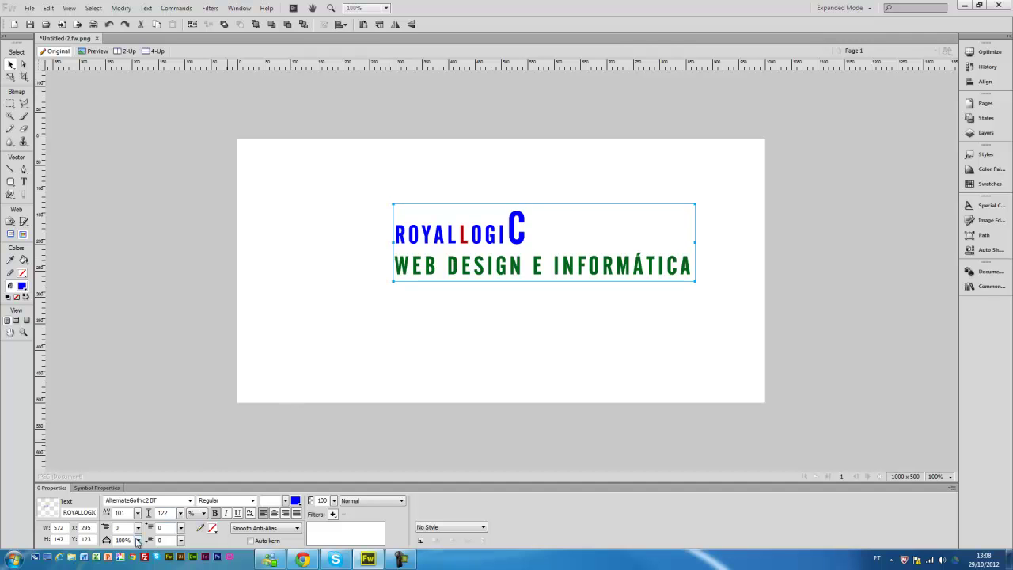
Try a 150% horizontal scale on the text block, restore it to 100%, and place the block at about X 272, Y 117
left_click_drag(137, 540, 146, 529)
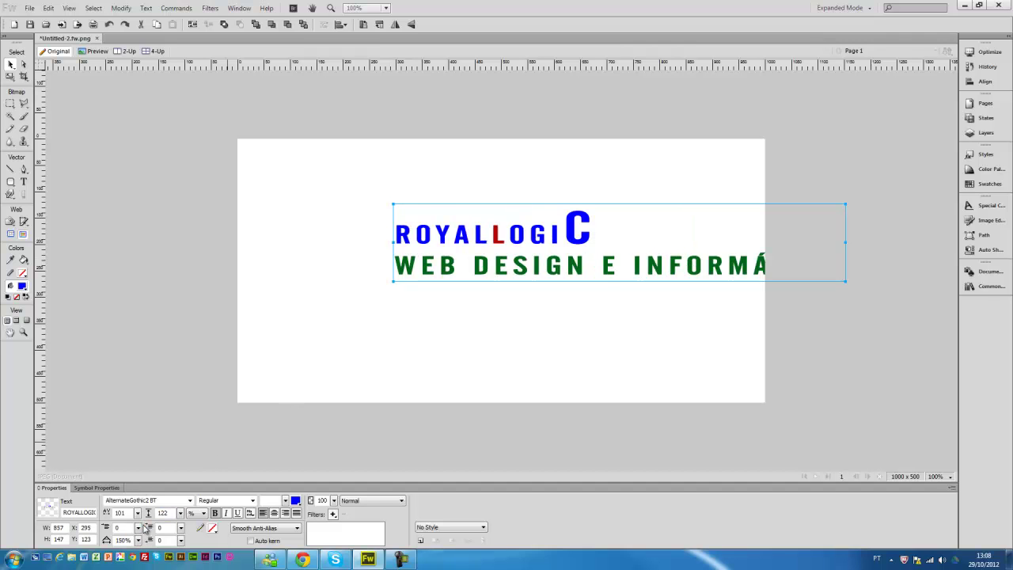
left_click_drag(429, 273, 312, 307)
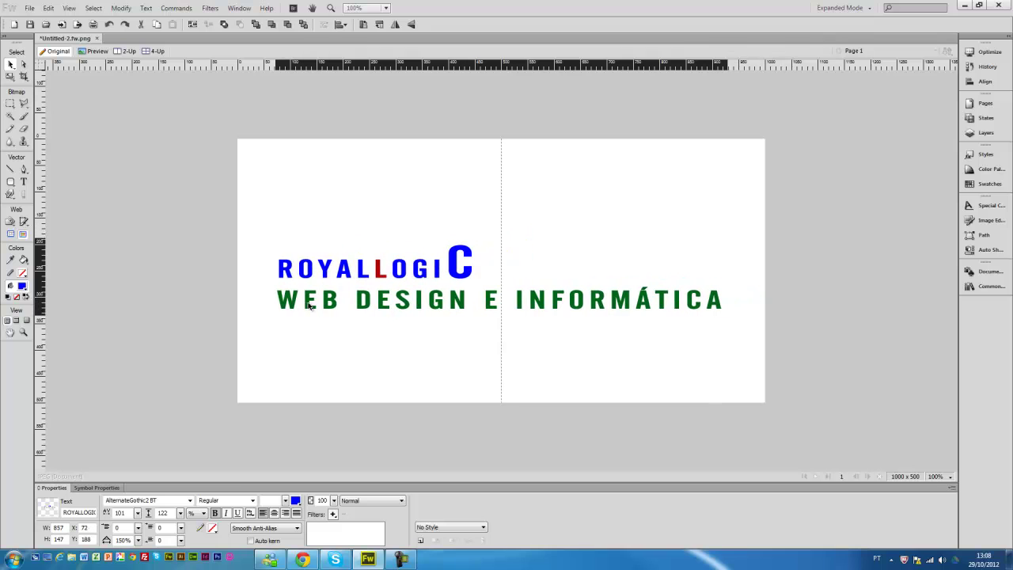
left_click_drag(138, 540, 142, 536)
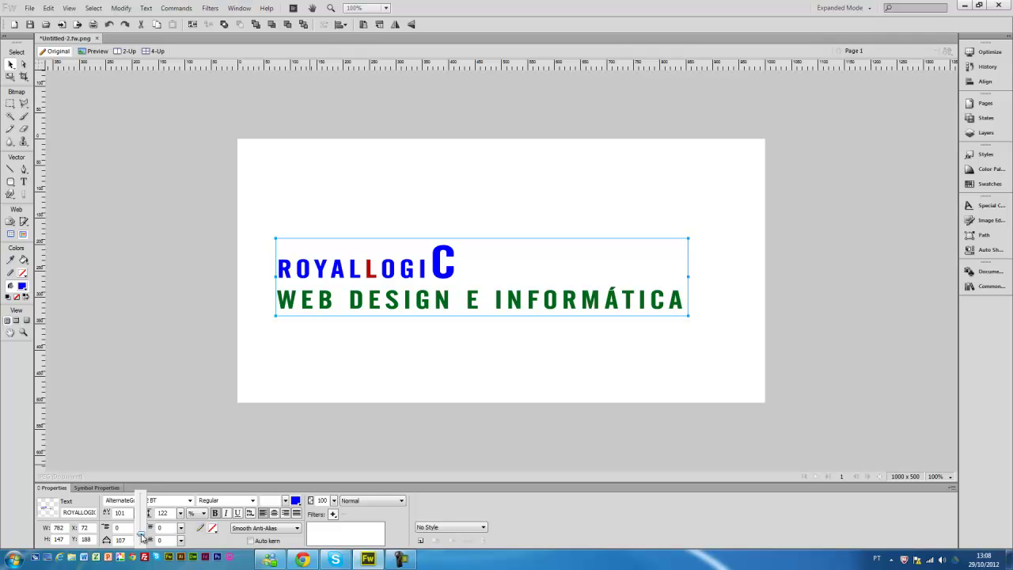
left_click_drag(143, 537, 142, 536)
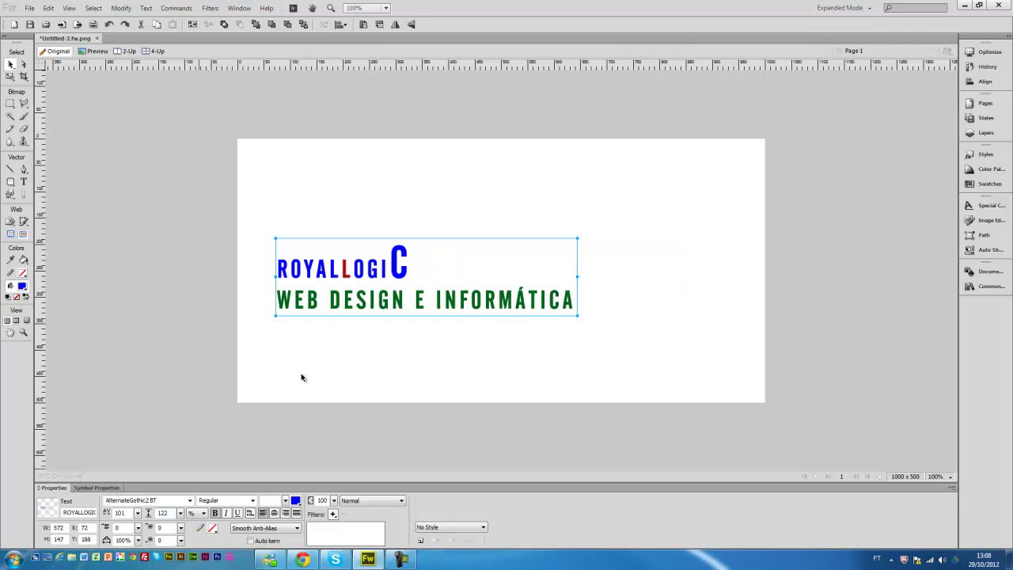
left_click_drag(362, 305, 466, 268)
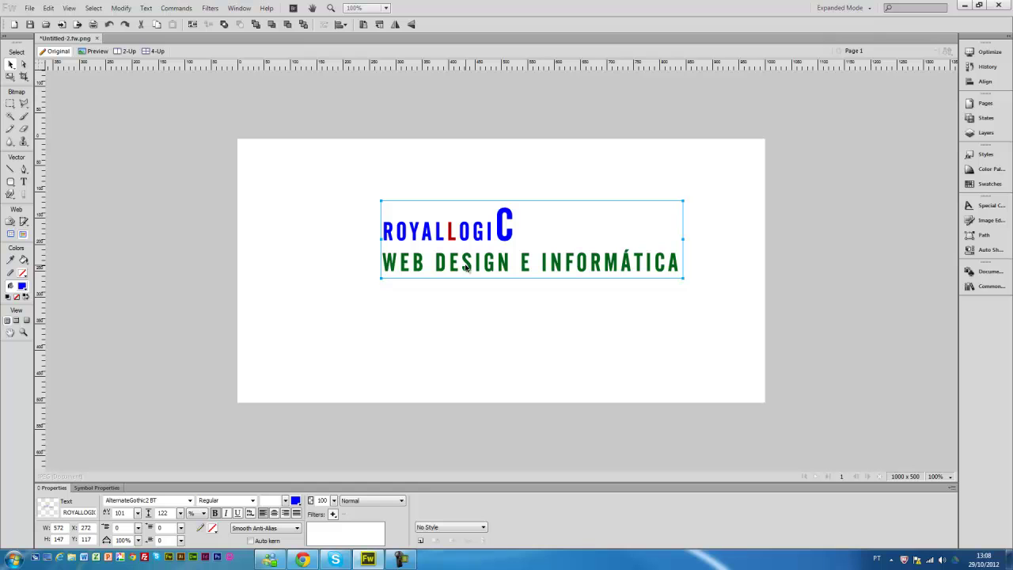
Recolour the whole text block, trying green #008C00 first and finishing with dark navy blue
left_click(296, 501)
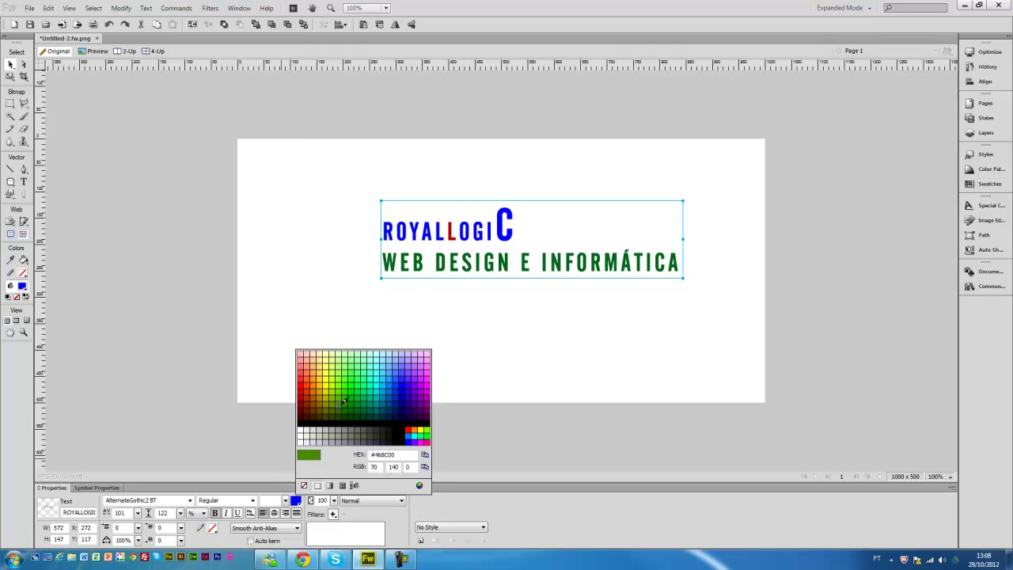
left_click(350, 402)
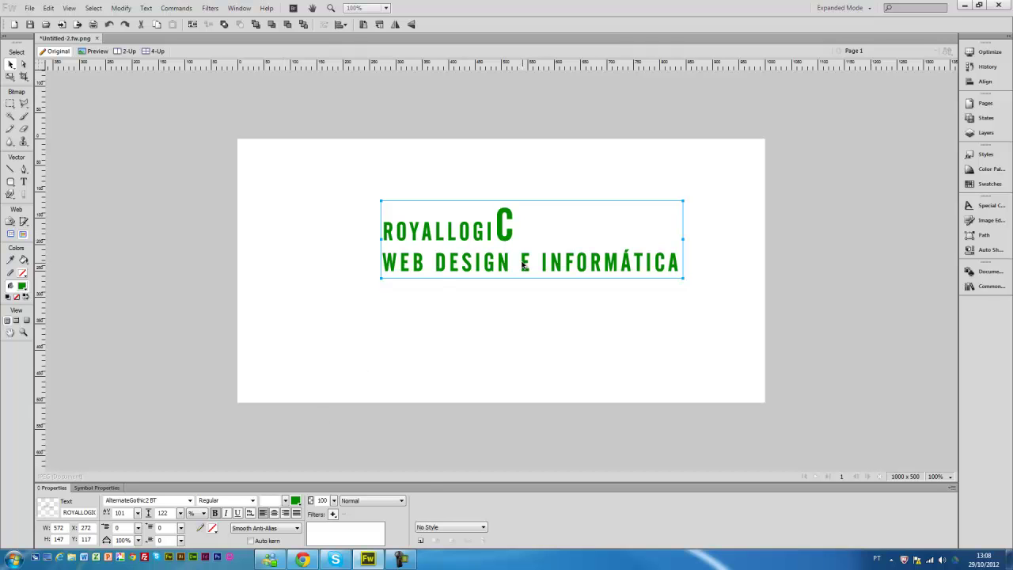
left_click(296, 501)
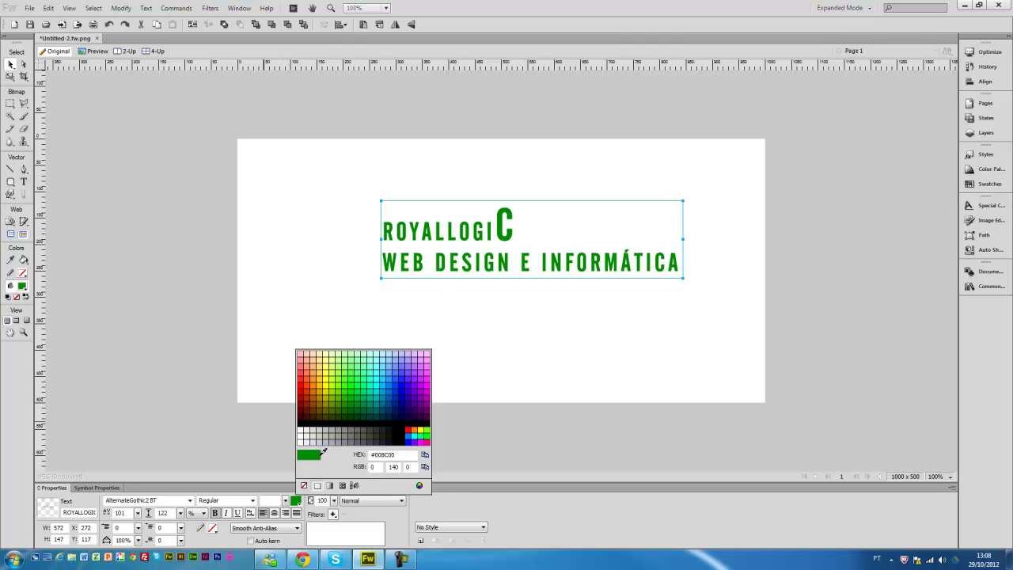
left_click(401, 410)
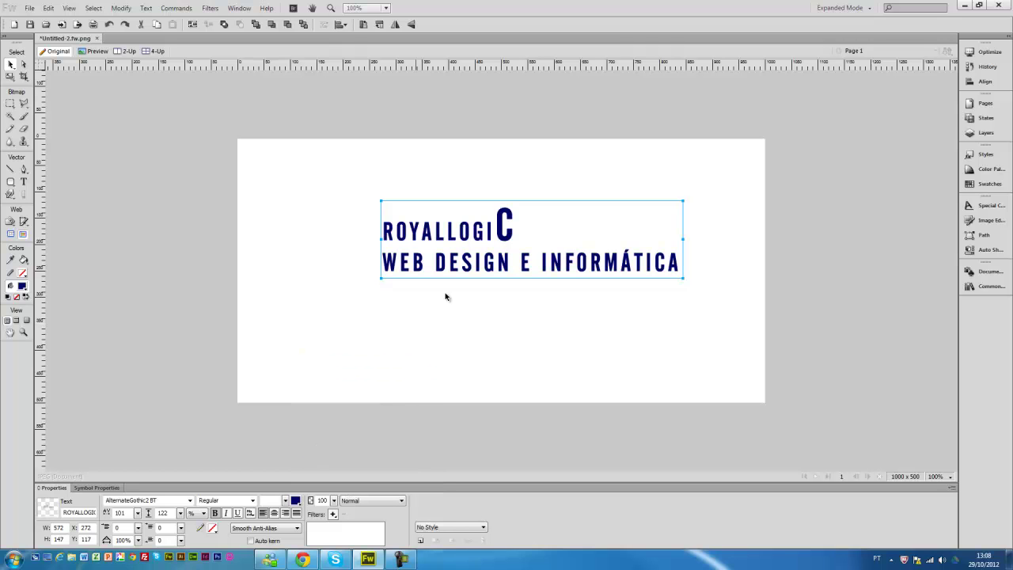
Colour only the words WEB DESIGN orange-brown (#B25900) and deselect the text block
double_click(500, 262)
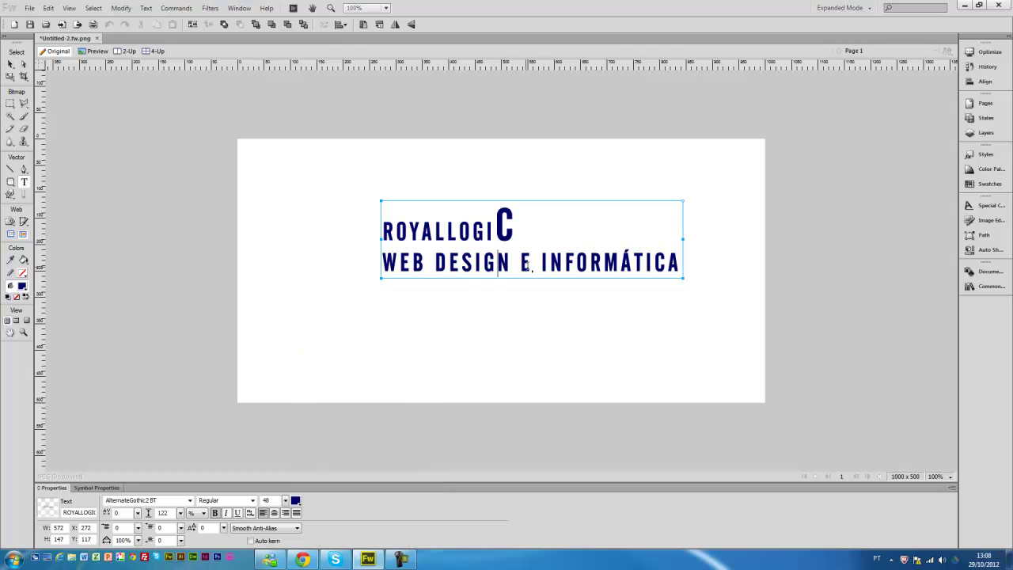
left_click_drag(513, 264, 381, 264)
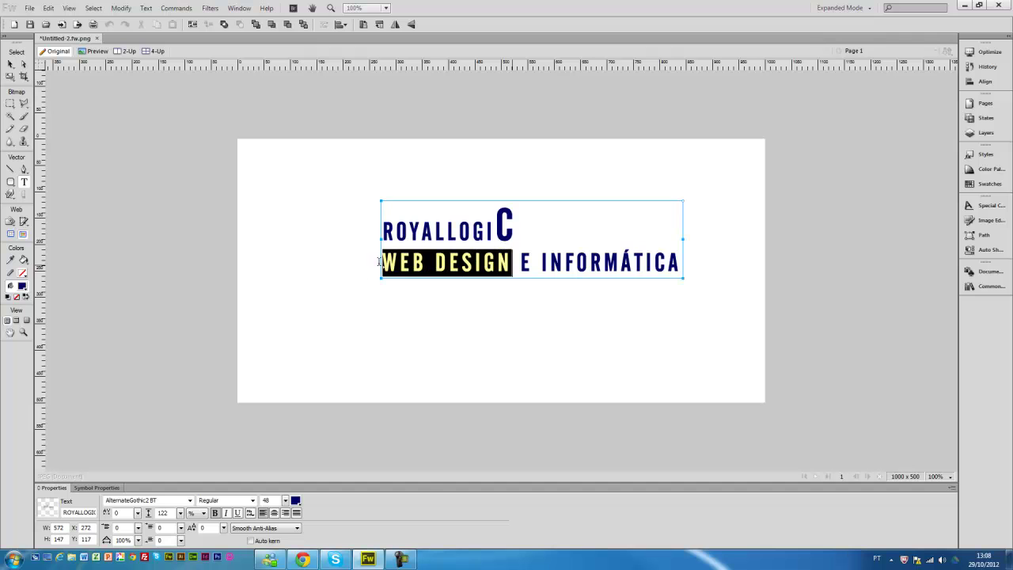
left_click(295, 501)
left_click(314, 395)
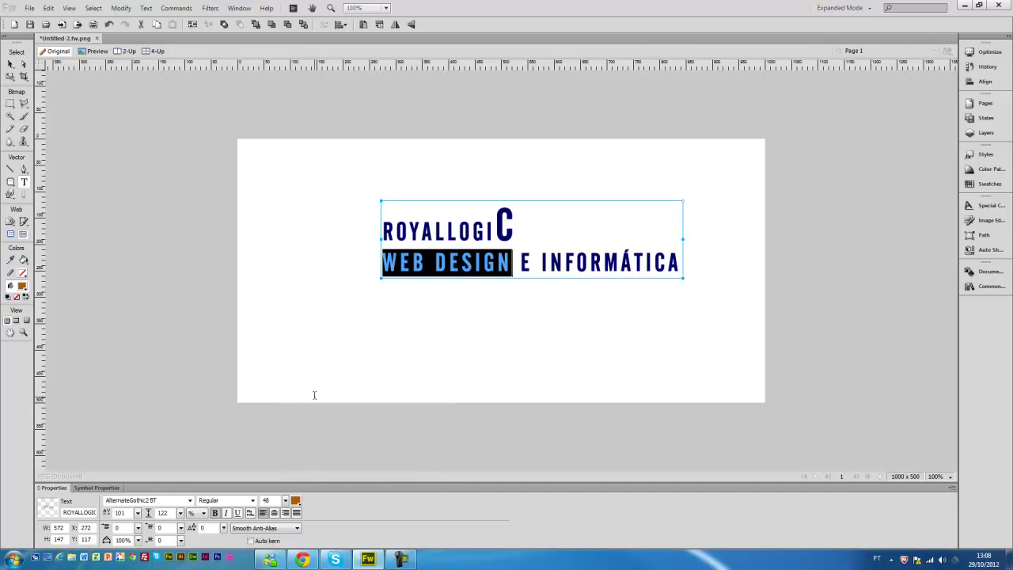
left_click(11, 63)
left_click(304, 287)
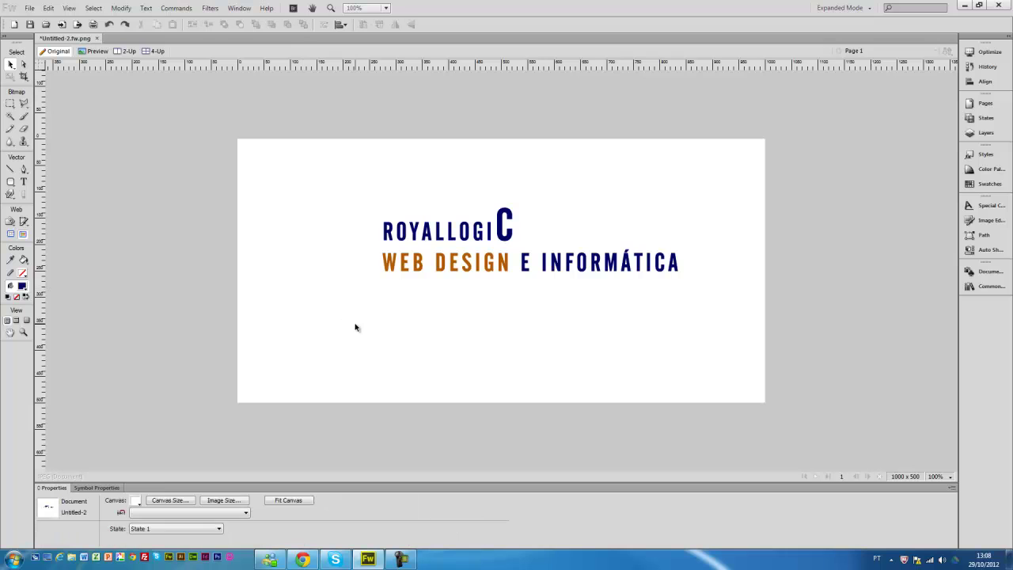
Colour the whole first line, ROYALLOGIC, dark red
double_click(412, 234)
left_click_drag(385, 232, 529, 225)
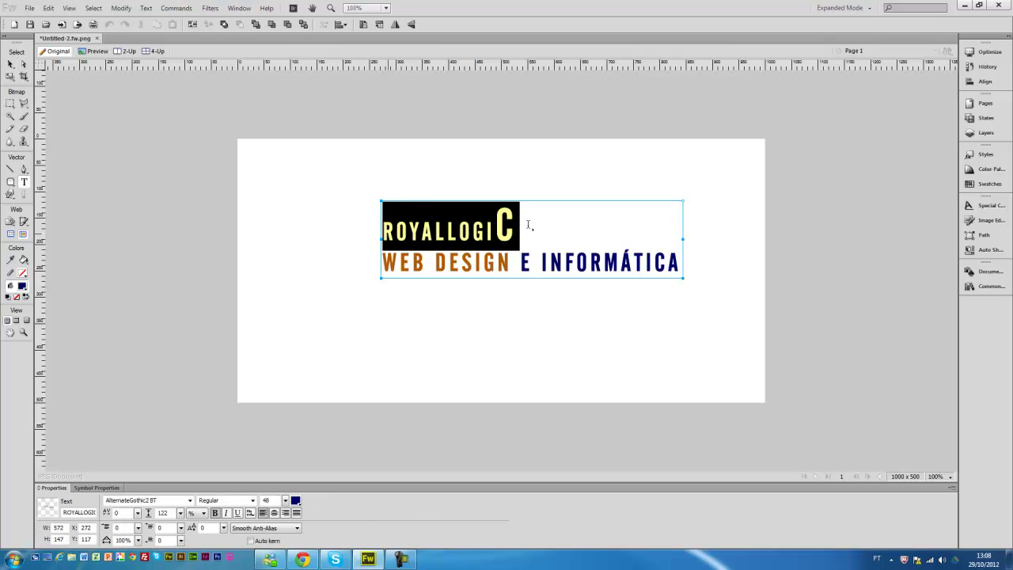
left_click(296, 500)
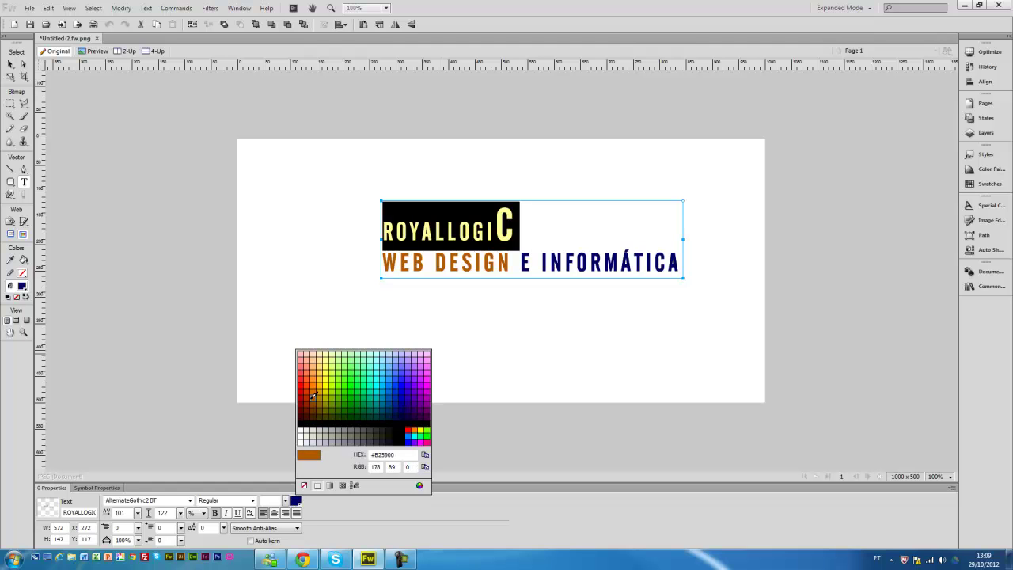
left_click(304, 402)
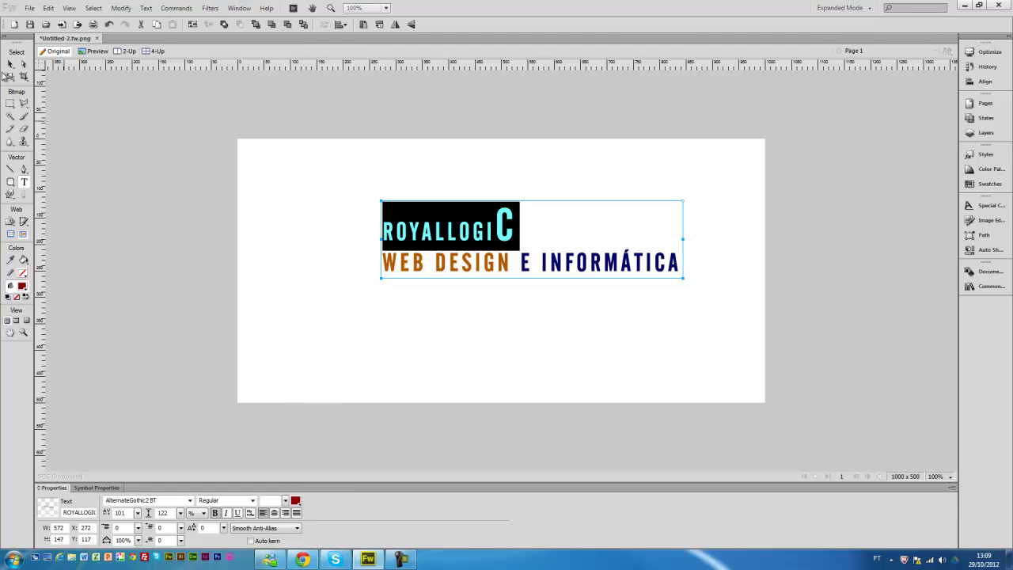
Recolour the whole text block, trying pink first and finishing with dark blue, and move it to about X 222, Y 157
left_click(10, 65)
left_click(468, 331)
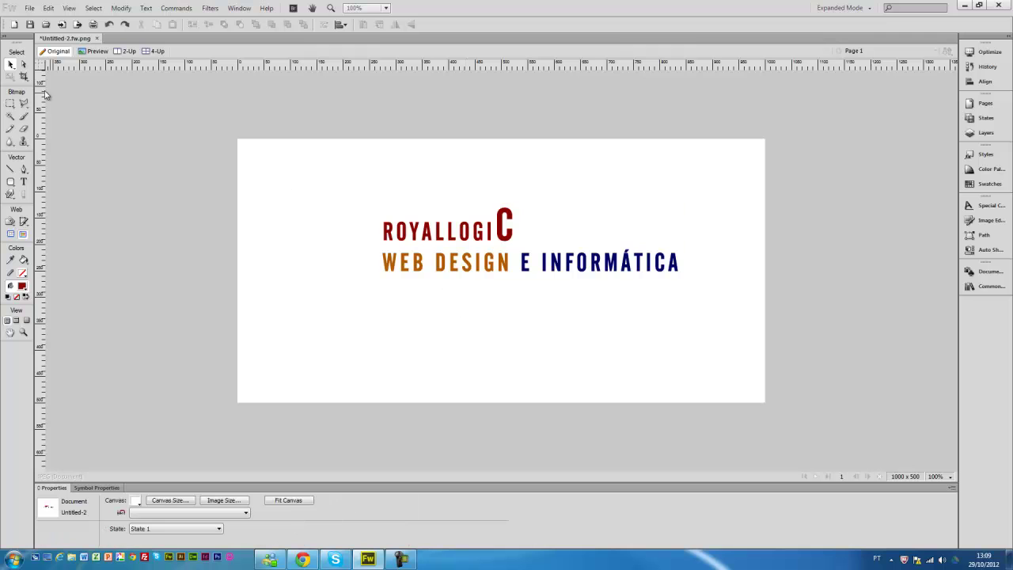
left_click(430, 240)
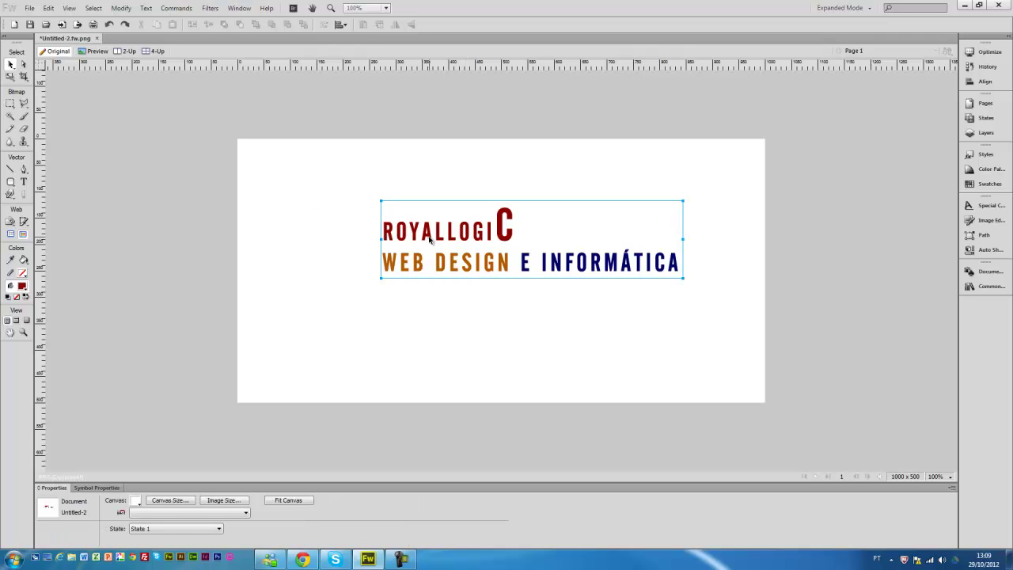
left_click(297, 501)
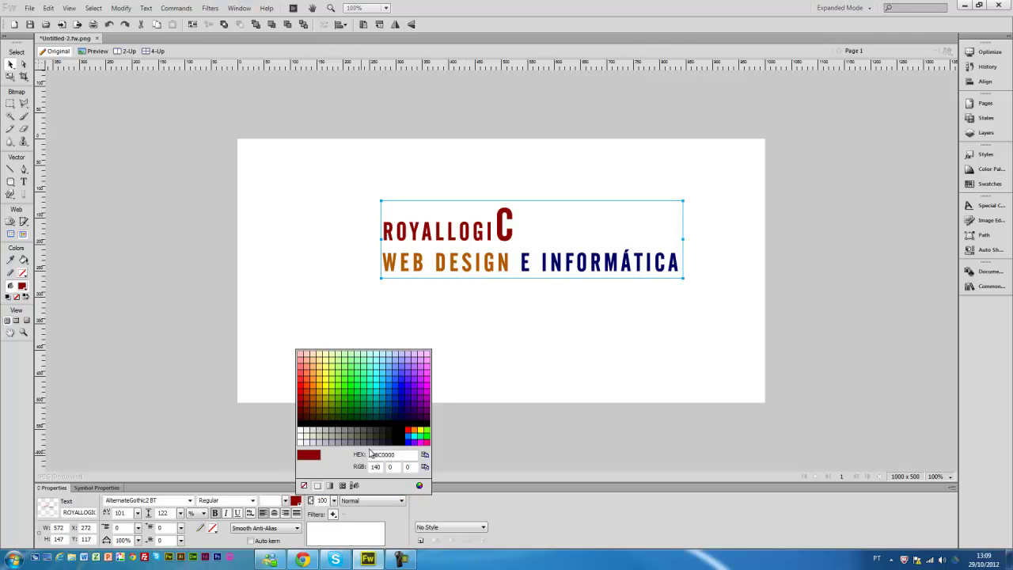
left_click(428, 440)
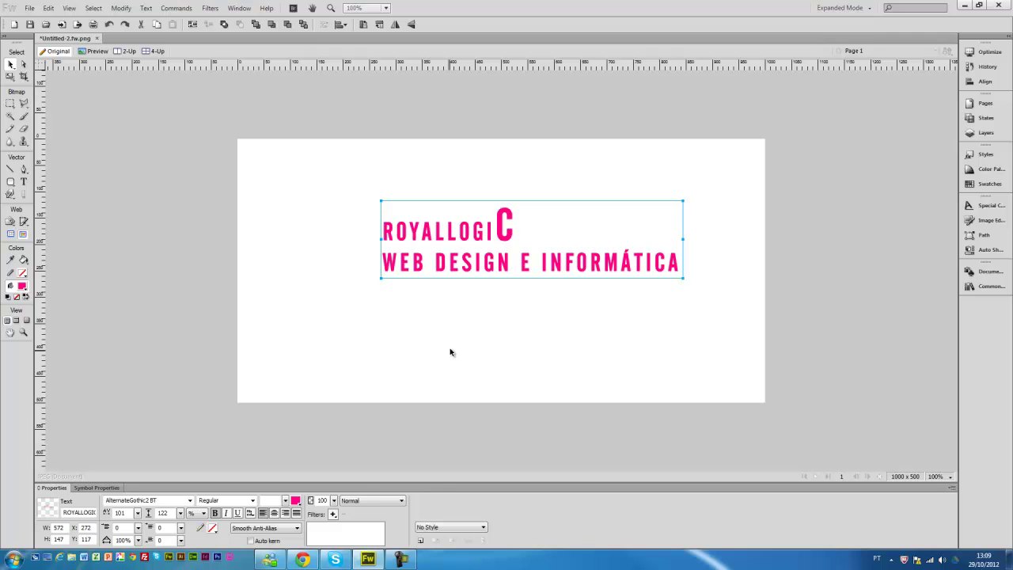
left_click(297, 502)
left_click(399, 401)
left_click_drag(502, 269, 475, 291)
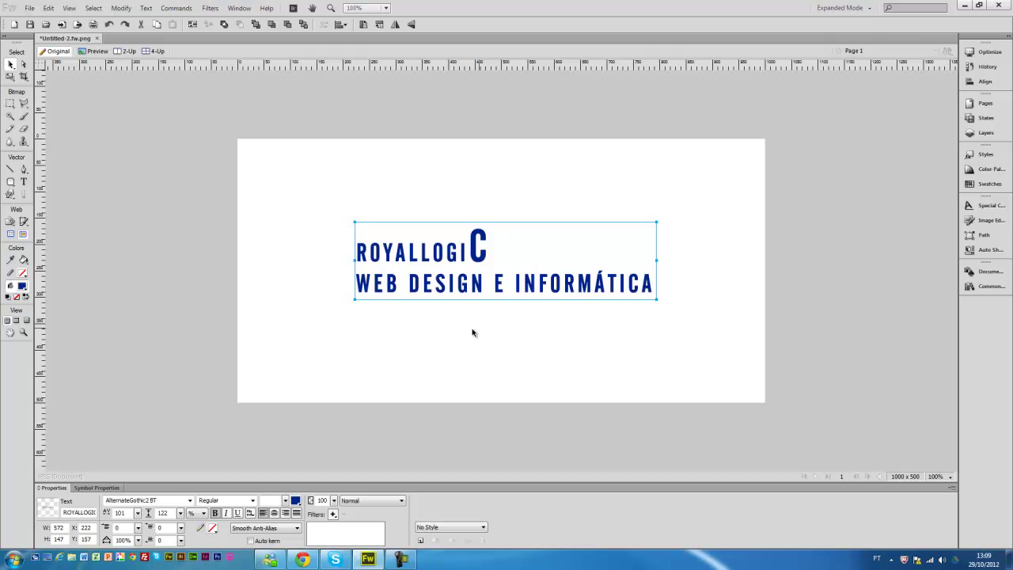
Set the text block's width to 700
left_click(60, 528)
double_click(60, 528)
type("700")
key("Return")
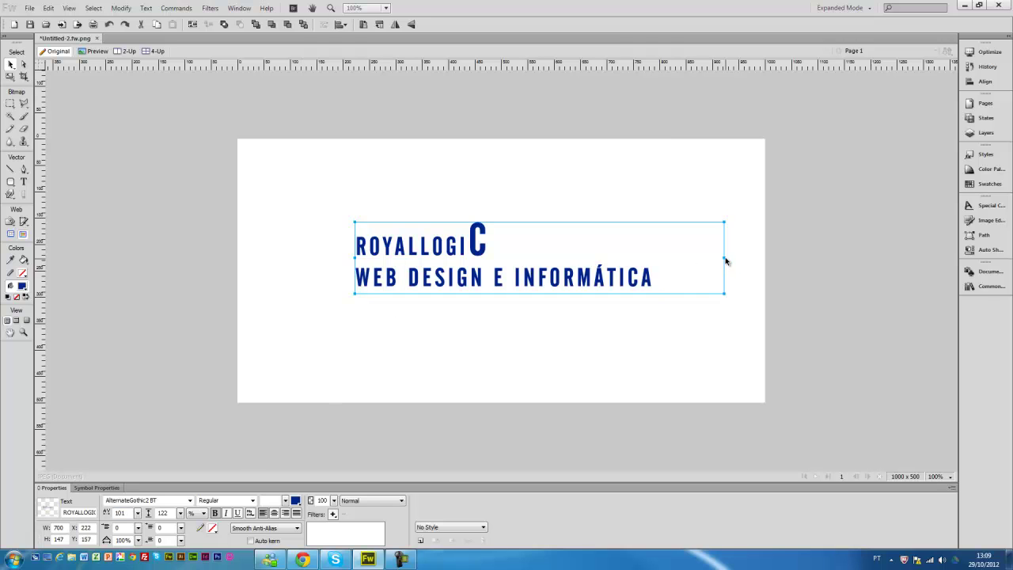
Resize the text block freehand from its right edge, narrowing it and then widening it to about 670
left_click_drag(724, 260, 681, 259)
left_click(685, 259)
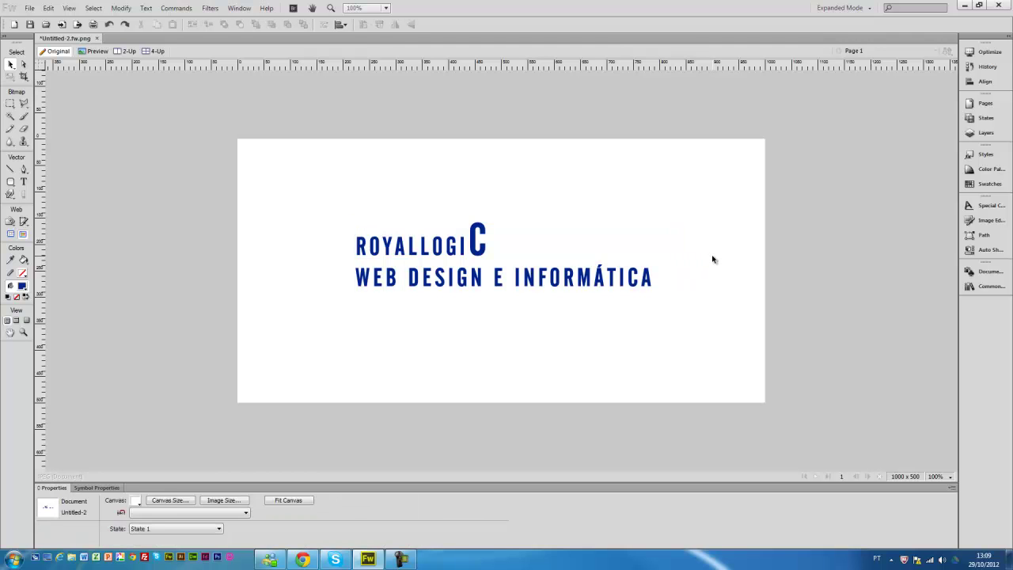
left_click(679, 262)
left_click(681, 262)
left_click(681, 261)
left_click_drag(681, 261, 711, 260)
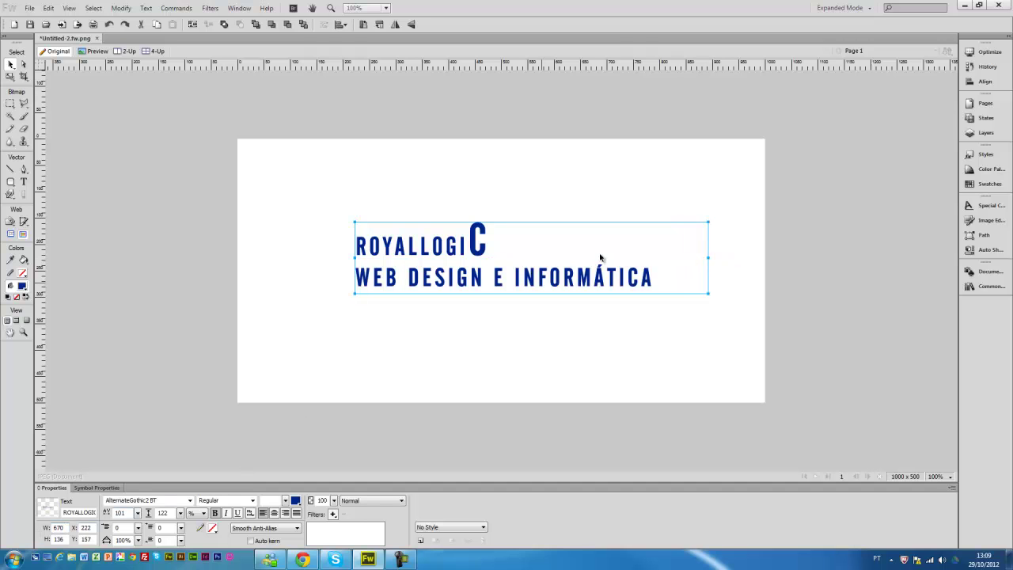
Place the text block at the canvas origin by setting its position to X 0, Y 0
double_click(94, 527)
double_click(92, 540)
double_click(92, 527)
key("Return")
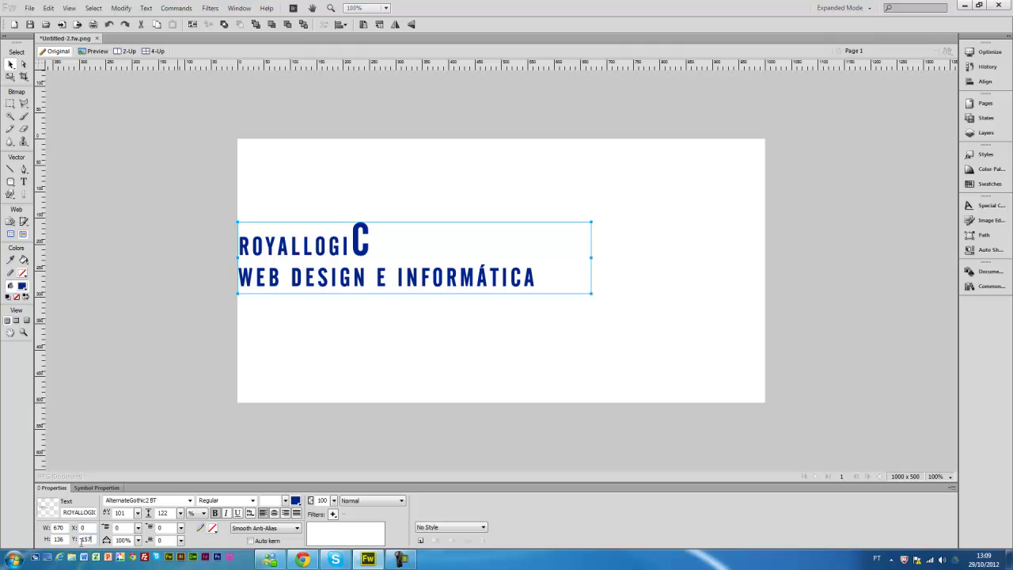
type("0")
key("Return")
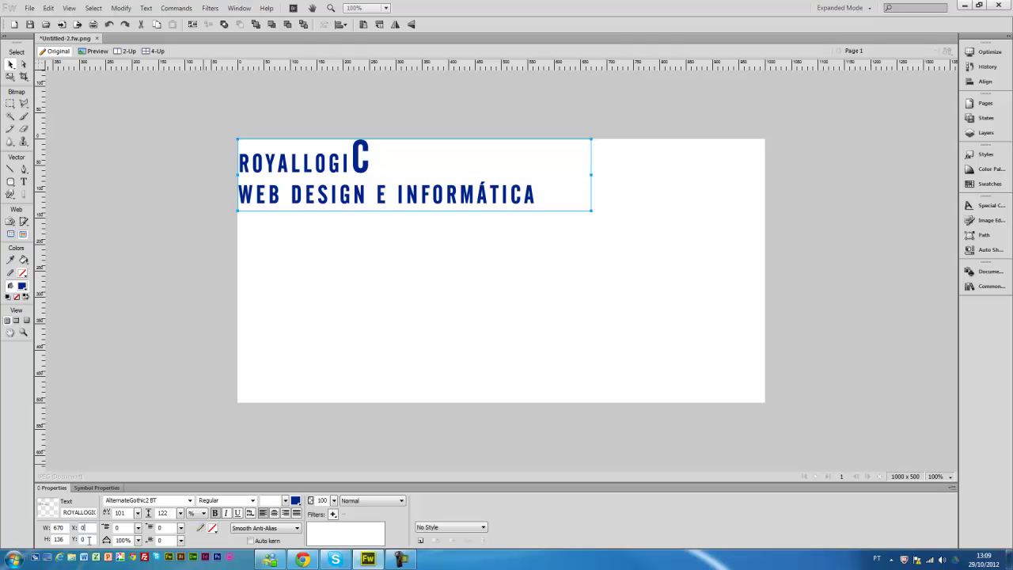
Try paragraph indents of 20 and 42, reset the indent to 0, and try paragraph spacing of 32 before and -18 after
left_click(138, 529)
left_click_drag(139, 528, 143, 514)
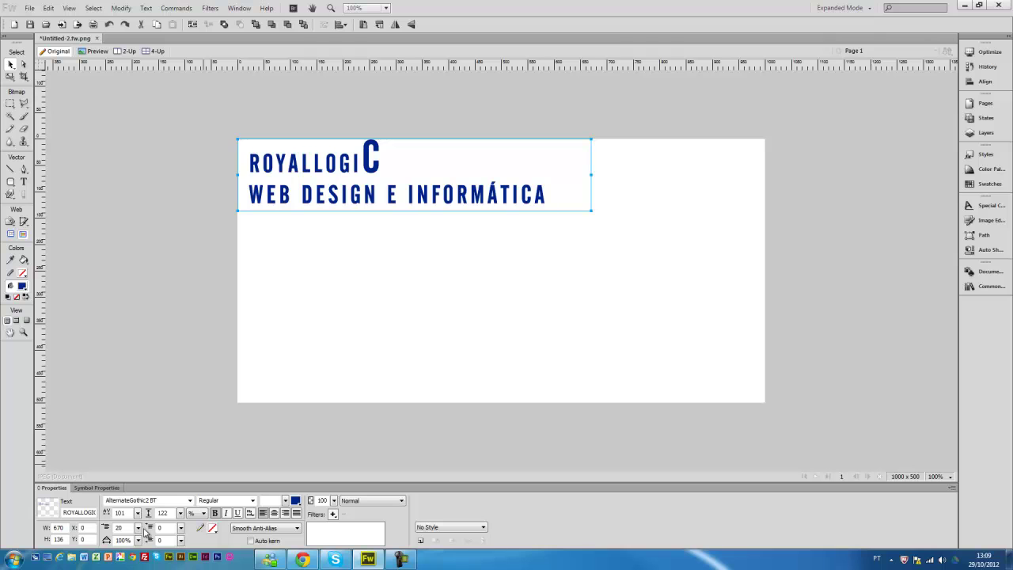
double_click(126, 528)
type("42")
key("Return")
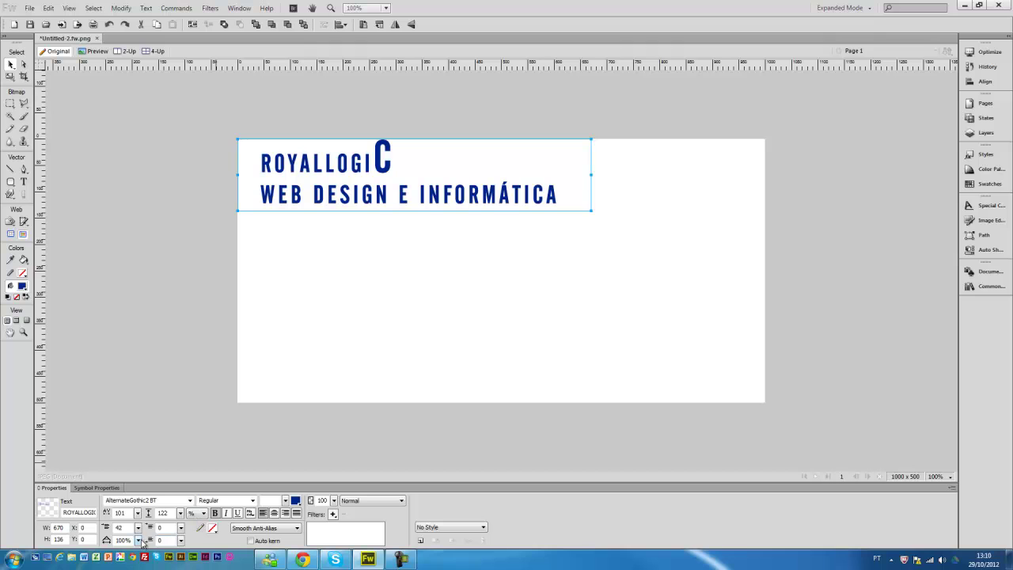
left_click_drag(140, 530, 186, 528)
key("Return")
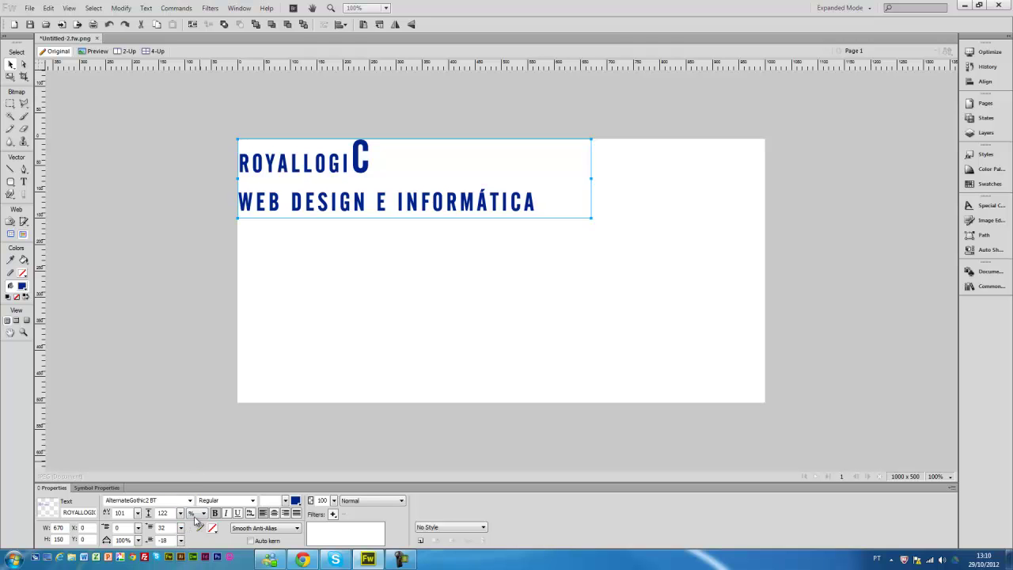
Add a third line reading GYFDYTFYUTFY below WEB DESIGN E INFORMÁTICA
double_click(432, 211)
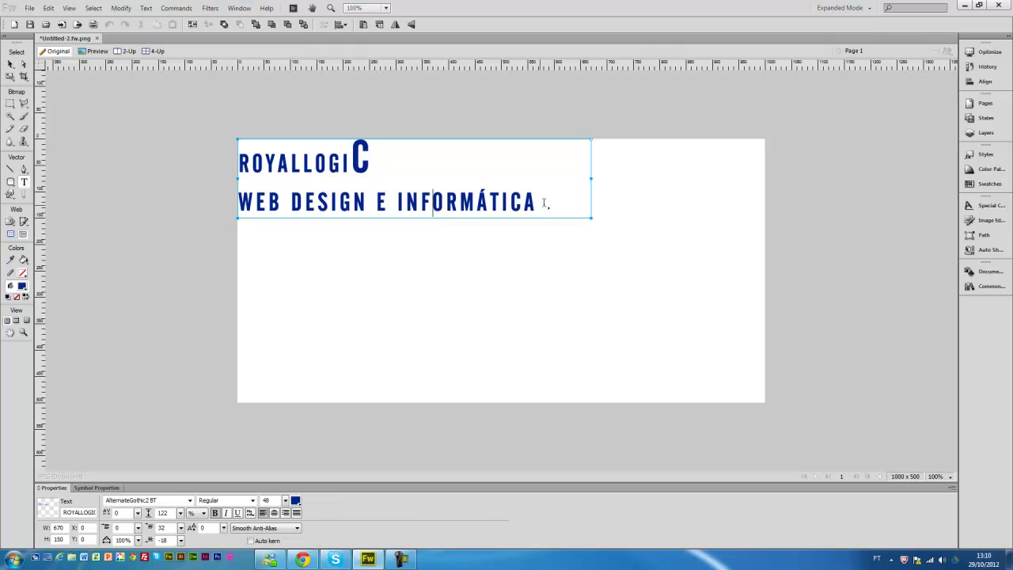
key("Return")
type("GYFDYTFYUTFY")
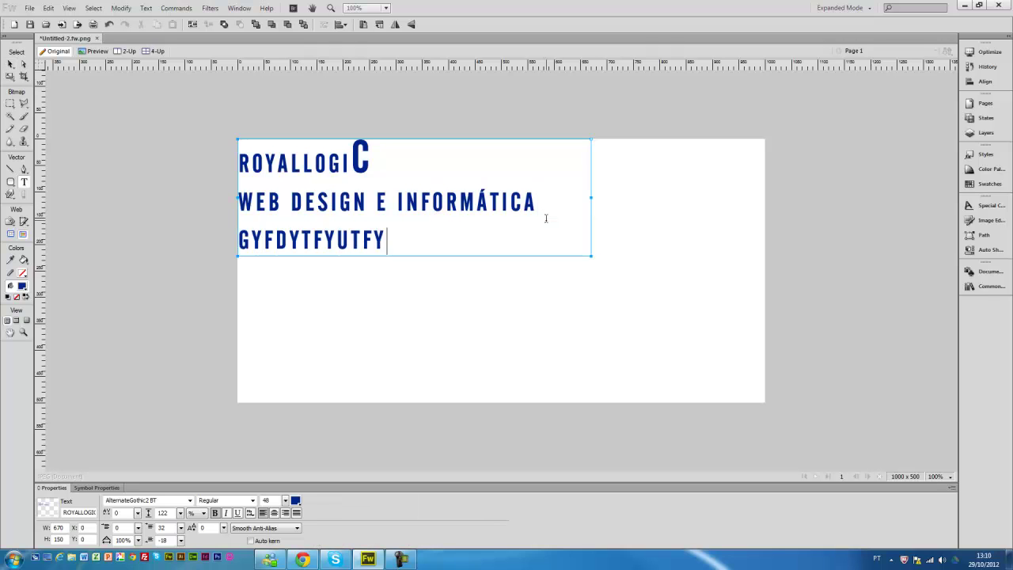
key("Escape")
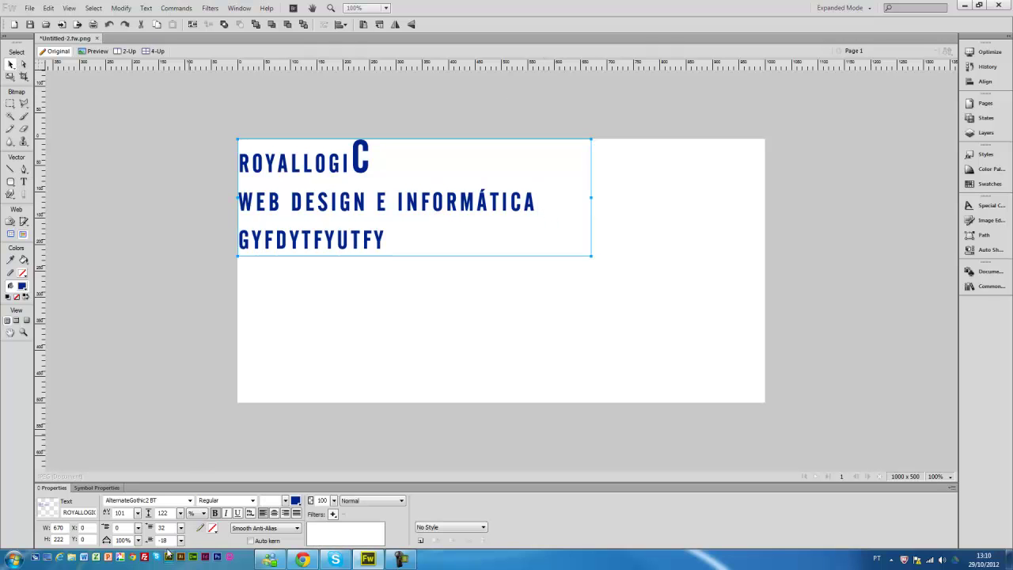
Set the text's leading to 152% and paragraph spacing to 10 before and 0 after, and move the block to about X 130, Y 106
left_click_drag(180, 542, 185, 515)
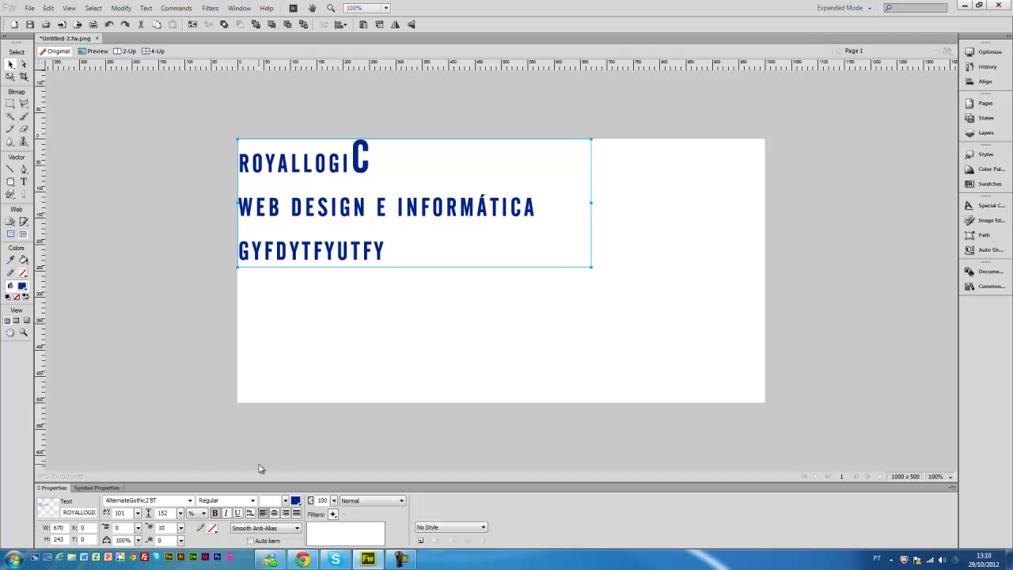
left_click_drag(365, 259, 432, 314)
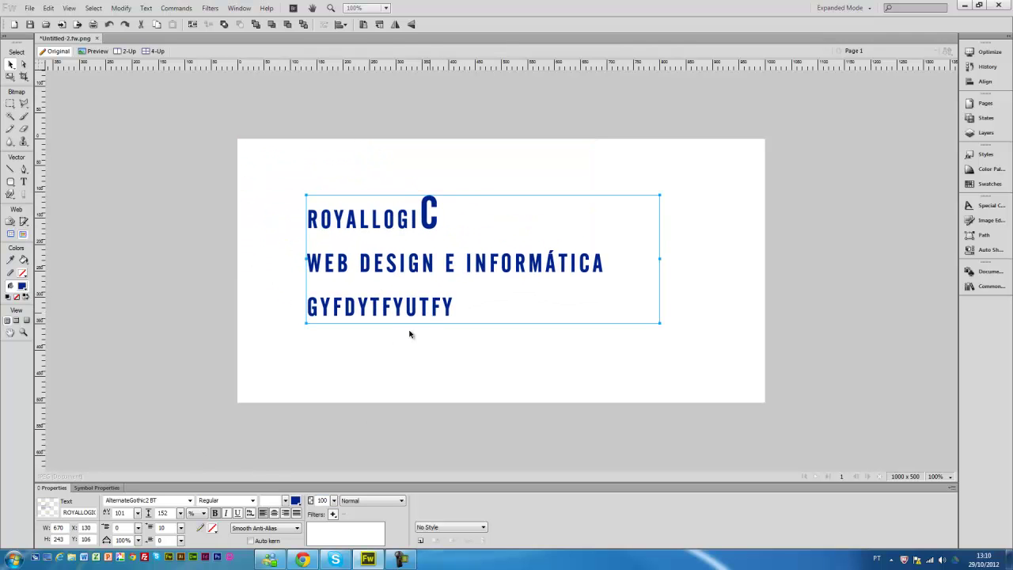
Give the text an outline, trying black and green first and finishing with yellow, and deselect the block
left_click(212, 528)
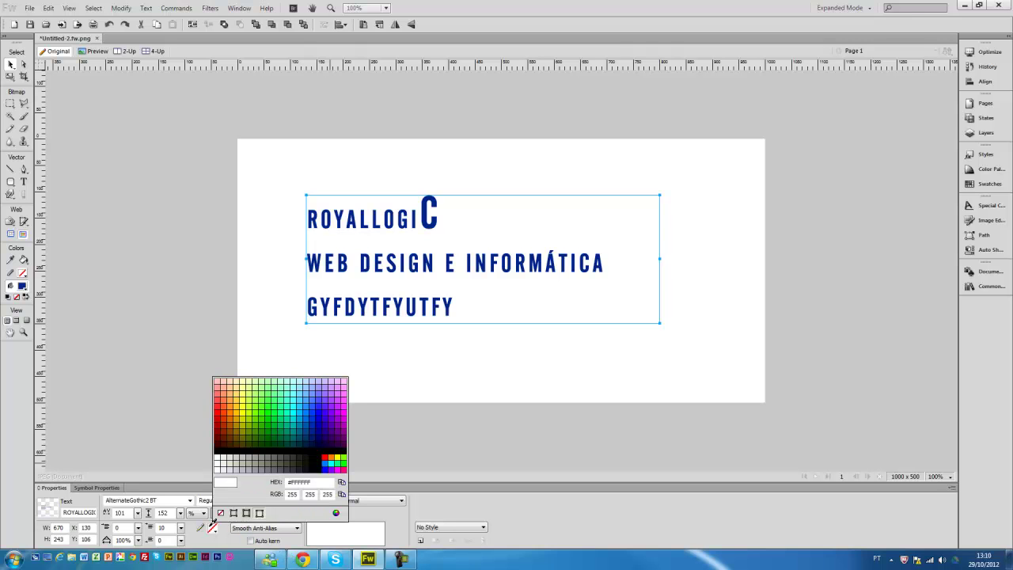
left_click(255, 450)
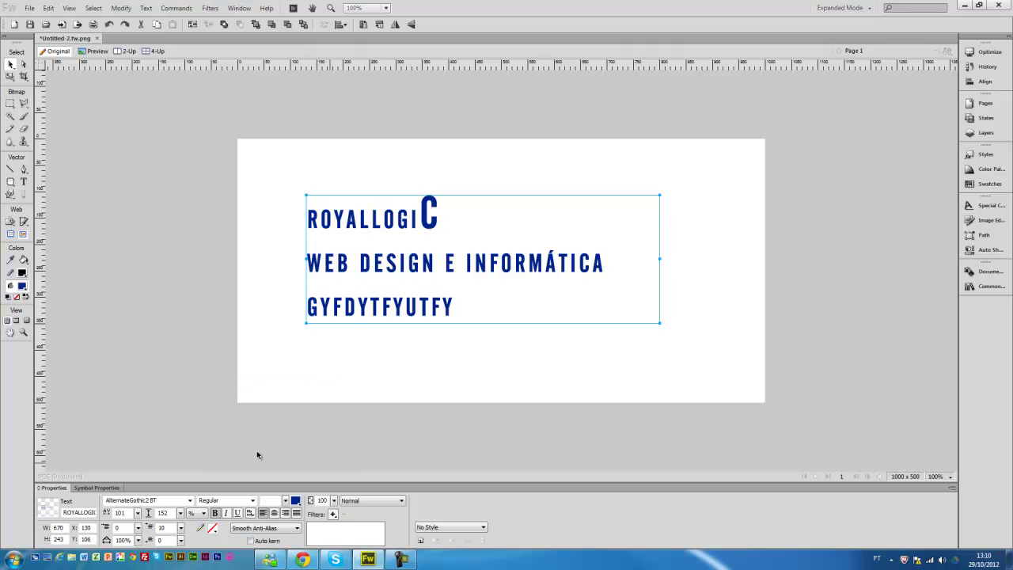
left_click(212, 531)
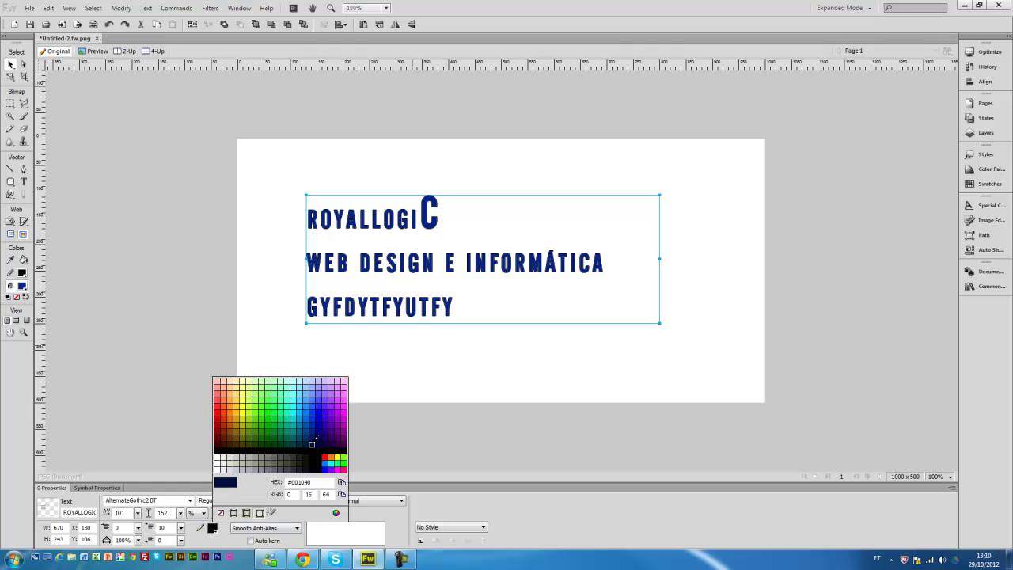
left_click(266, 426)
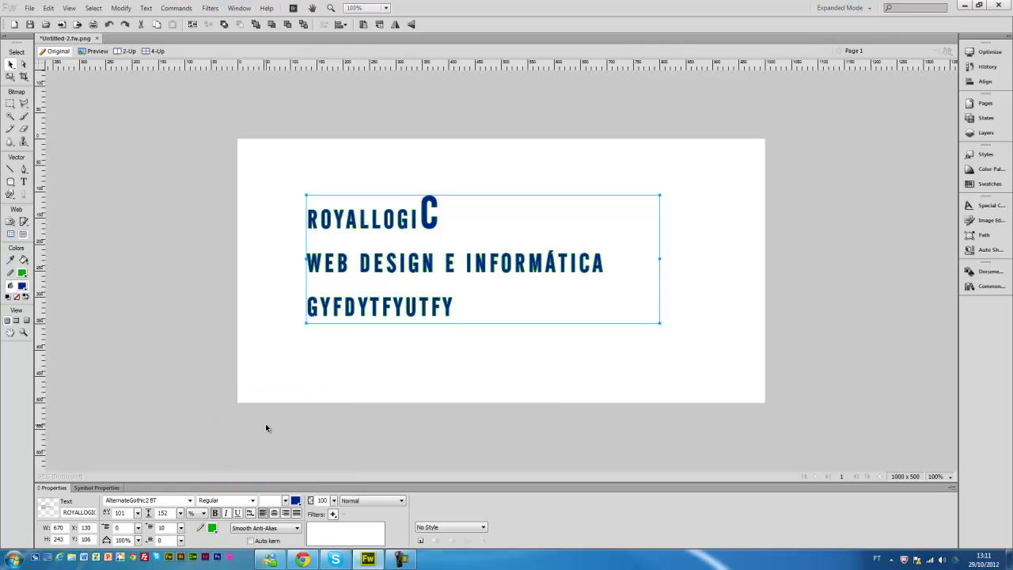
left_click(212, 528)
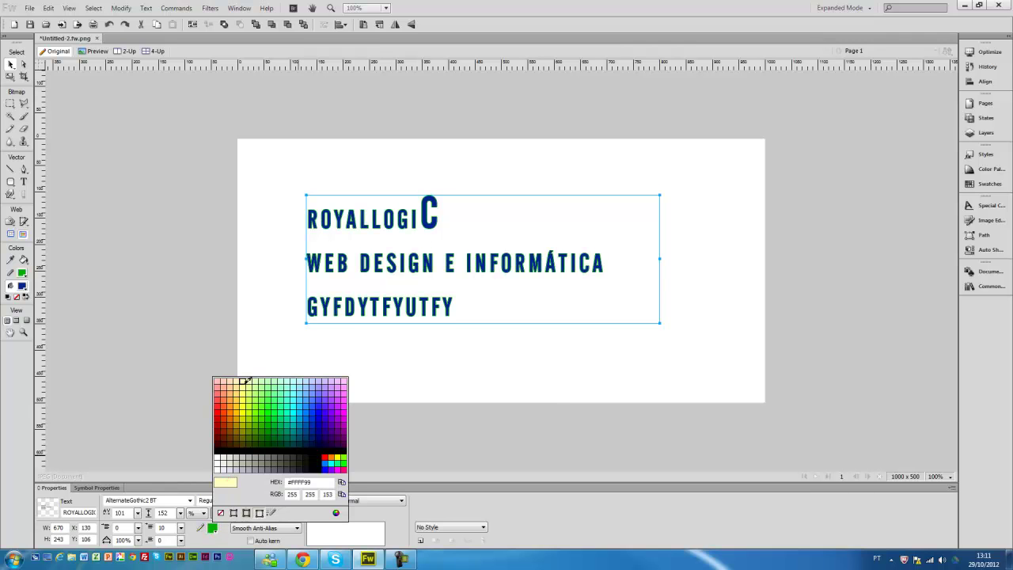
left_click(244, 404)
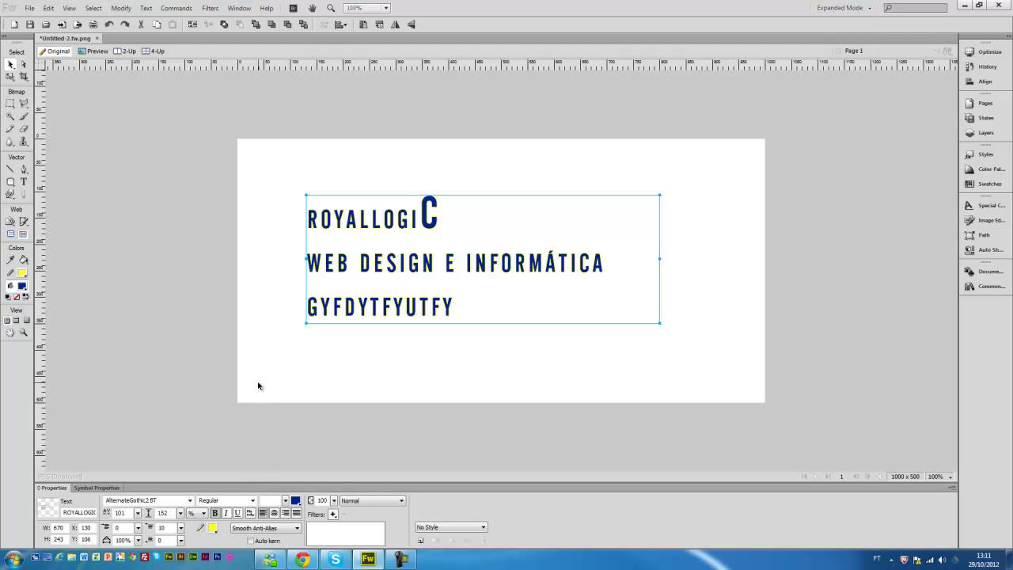
left_click(258, 385)
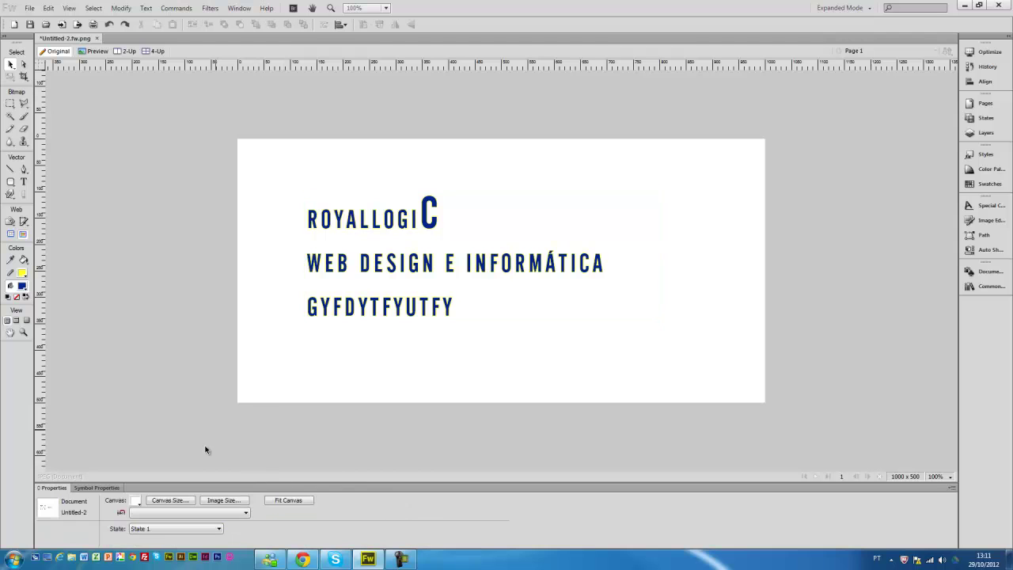
Change the canvas colour to green
left_click(174, 502)
left_click(534, 349)
left_click(137, 501)
left_click(192, 406)
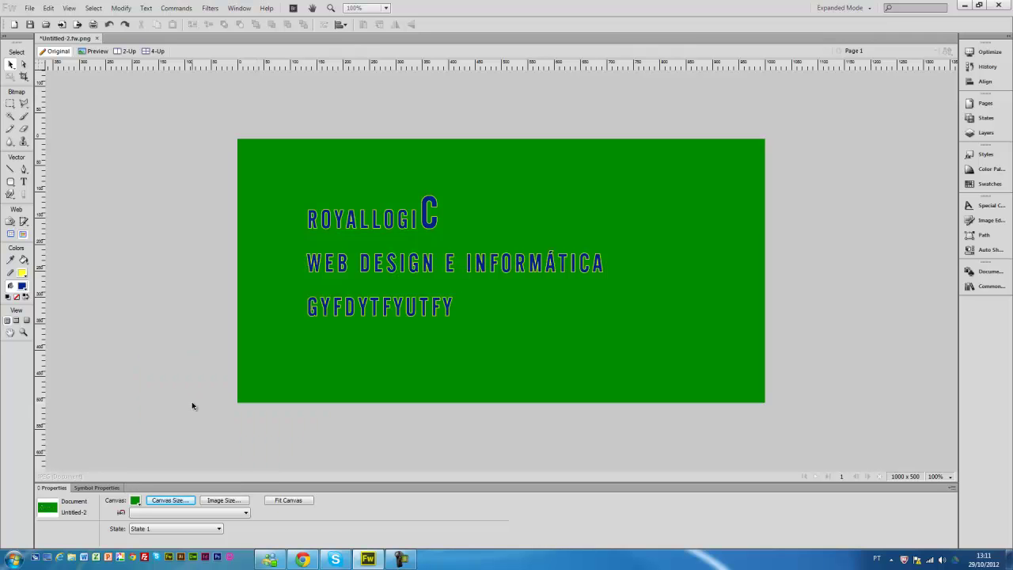
Change the text block's outline colour to magenta (#FF00FF)
left_click(360, 313)
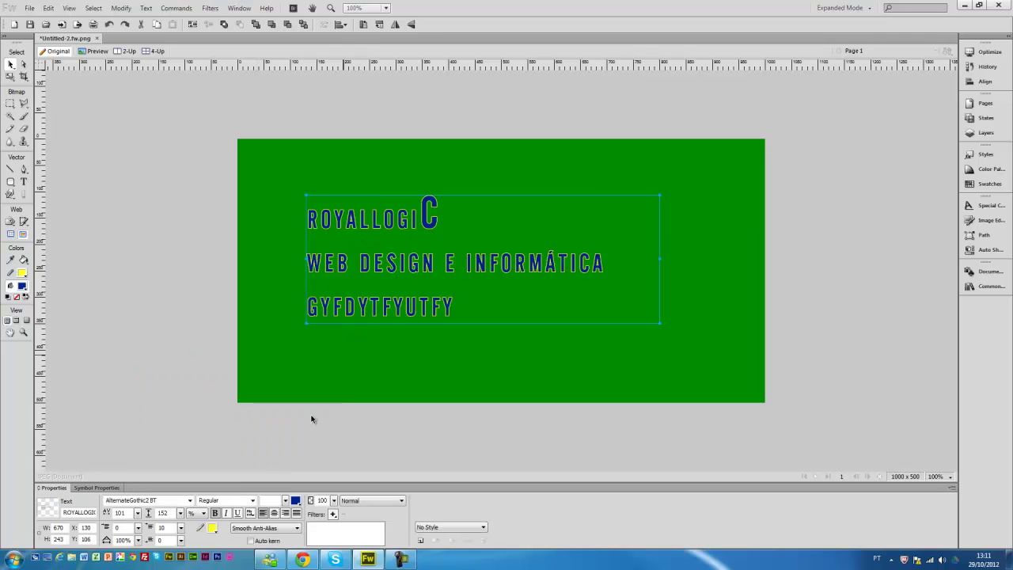
left_click(212, 529)
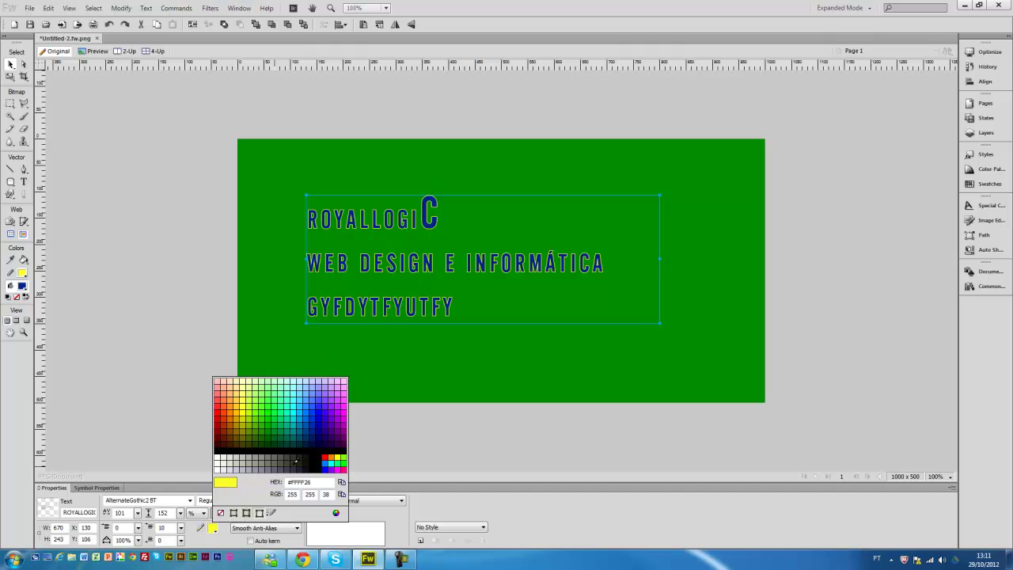
left_click(343, 469)
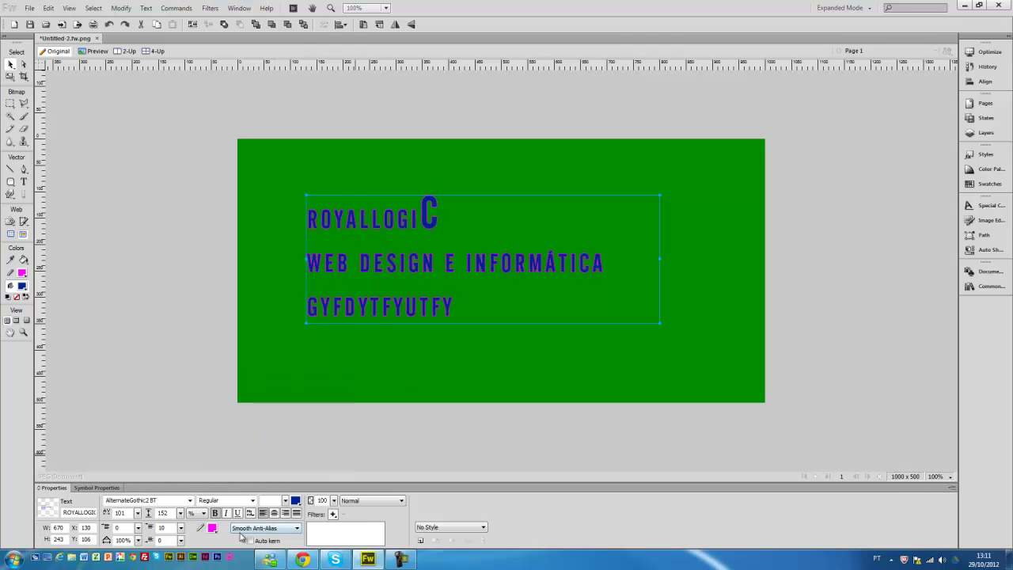
left_click(212, 528)
left_click(241, 521)
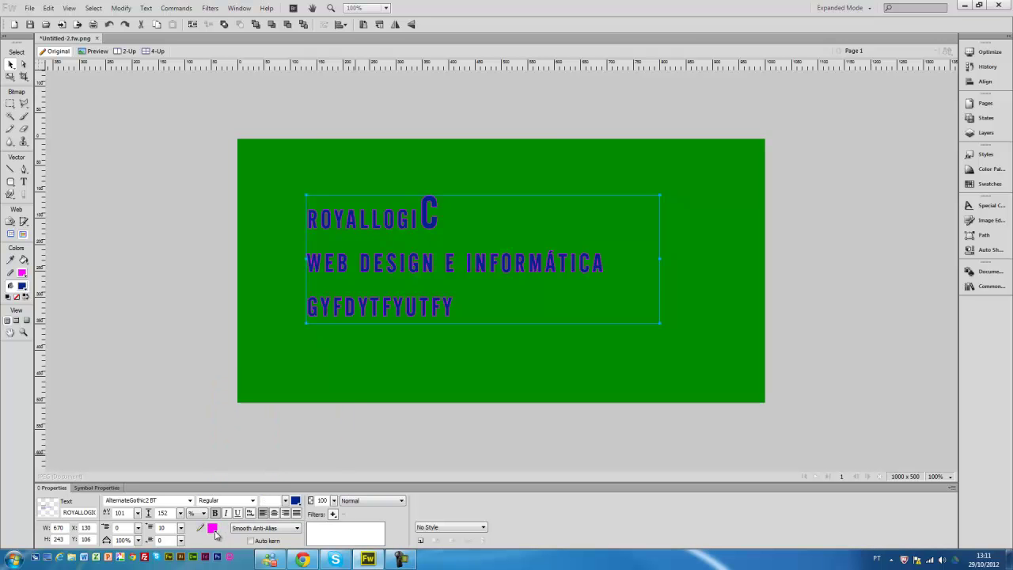
left_click(212, 528)
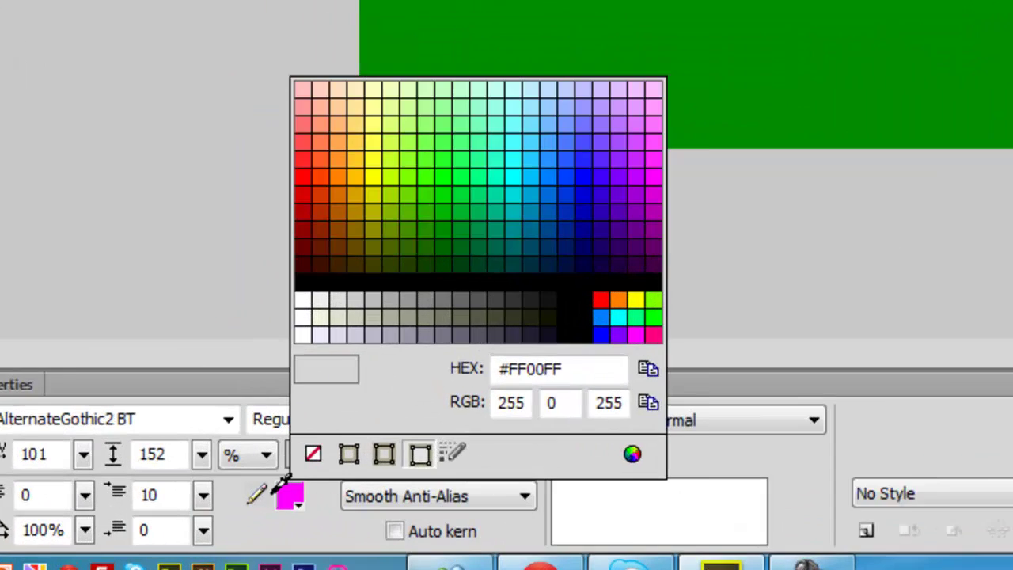
left_click(211, 529)
left_click(343, 470)
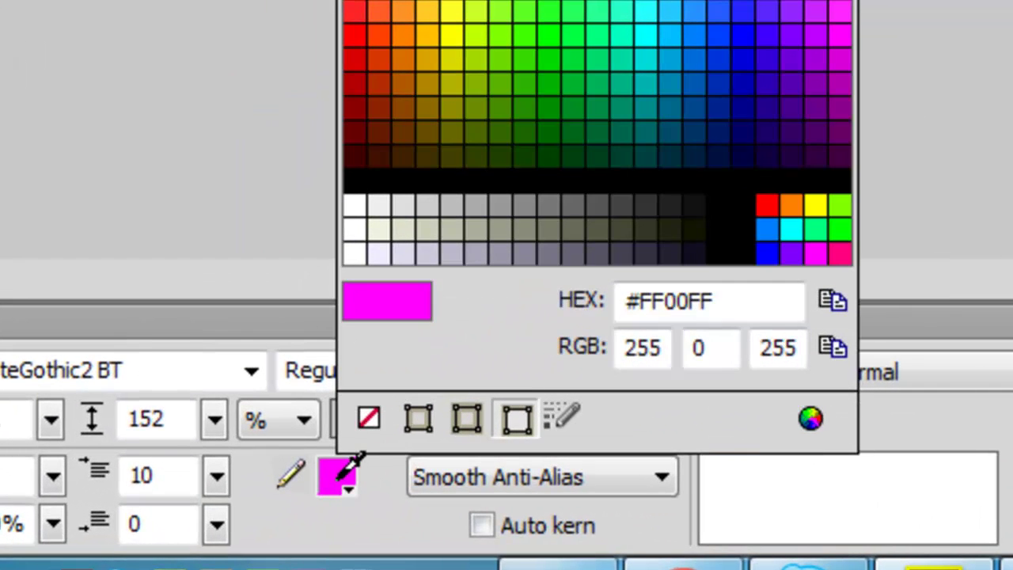
Open the stroke options for the text outline and set the tip size to 3
left_click(566, 419)
left_click_drag(838, 189, 855, 175)
left_click_drag(507, 333, 508, 346)
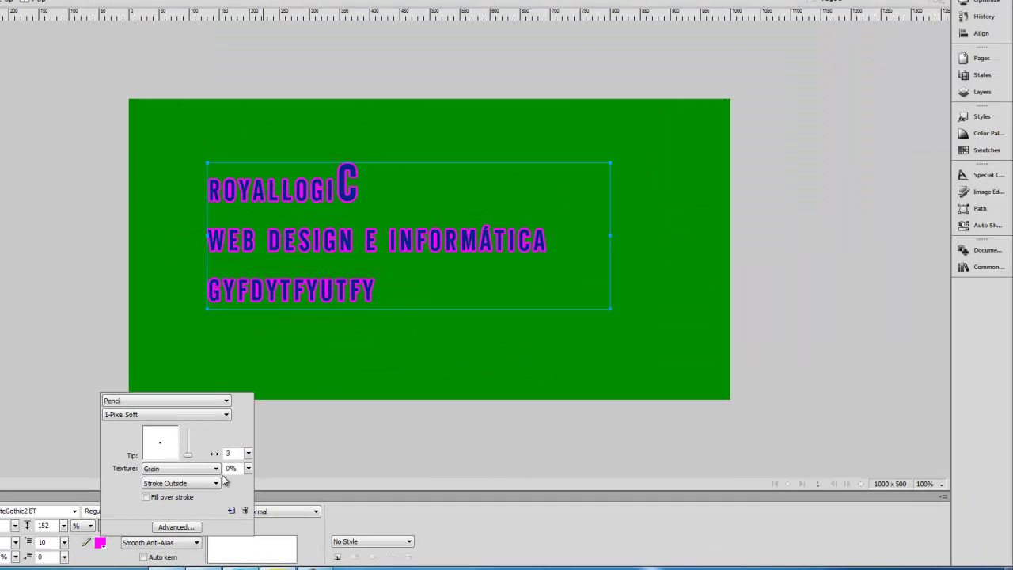
Try different textures on the text outline, choose DNA, and set the texture amount to 100%
left_click(217, 469)
left_click(190, 407)
left_click(216, 469)
left_click(179, 215)
left_click(210, 469)
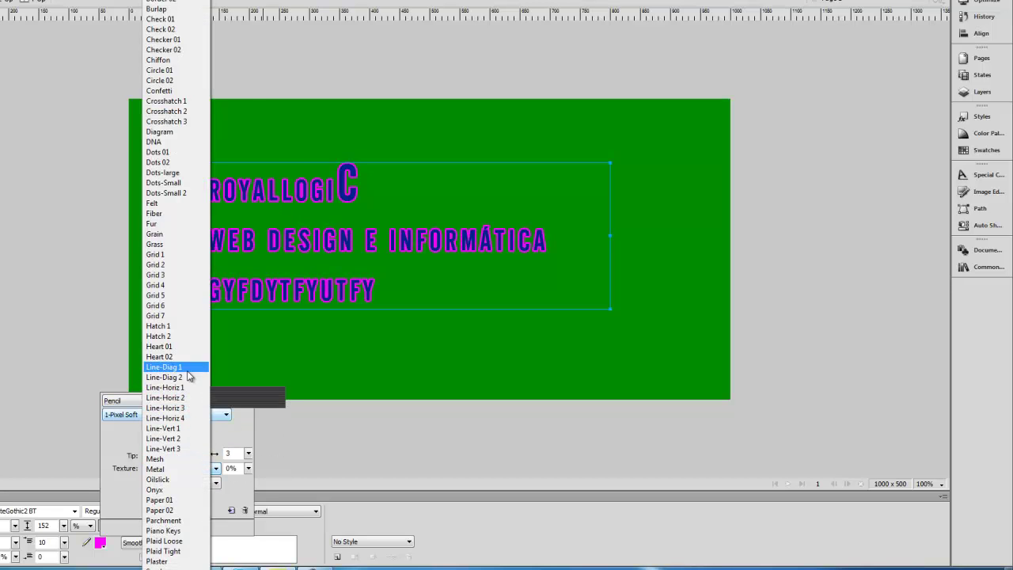
left_click(204, 142)
left_click_drag(248, 468, 252, 429)
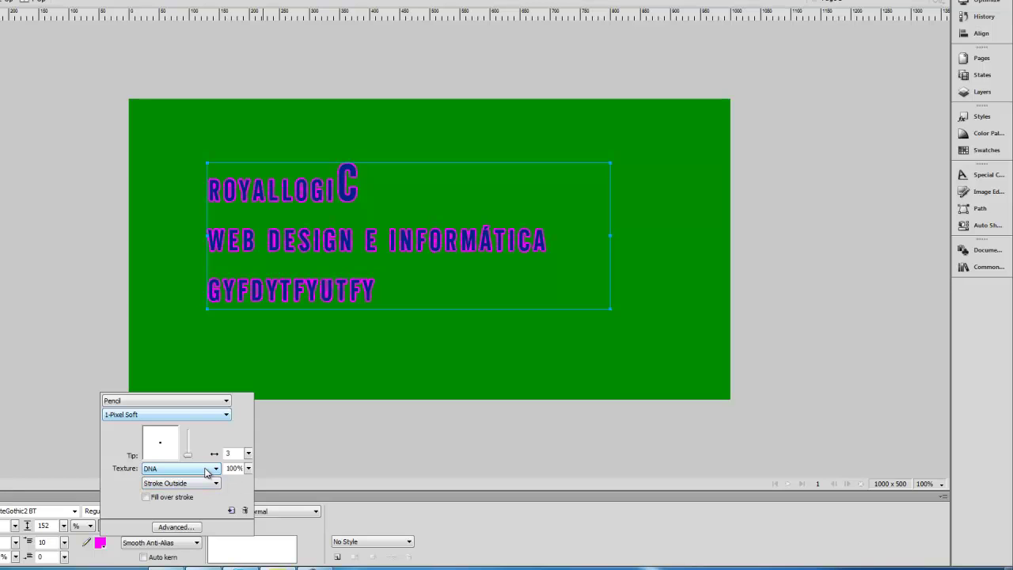
Try the Watercolor stroke category on the text outline, switch it to Dashed with Basic Dash, and adjust the tip softness
left_click(202, 401)
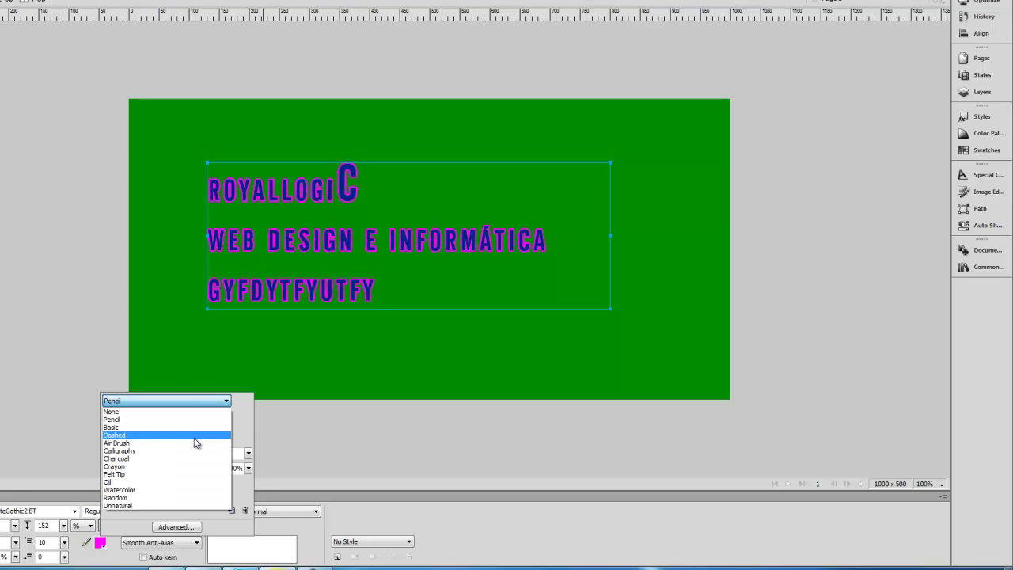
left_click(192, 490)
left_click(198, 402)
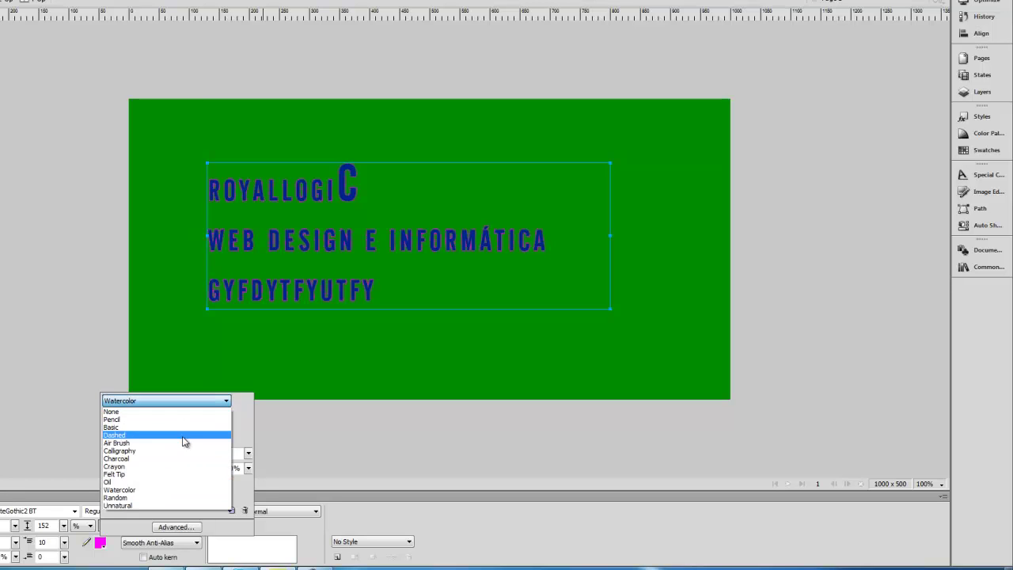
left_click(194, 464)
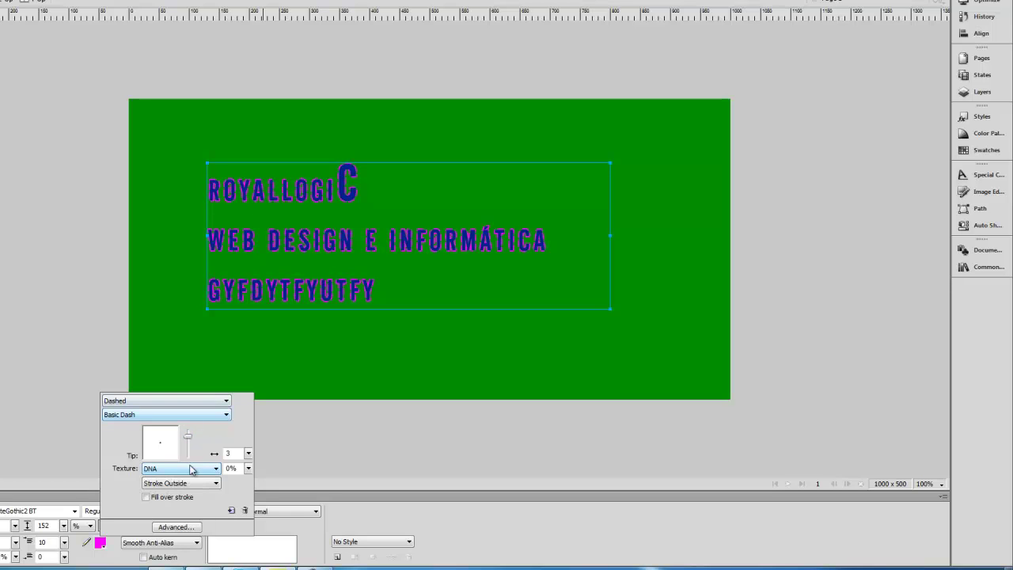
left_click_drag(188, 438, 187, 445)
Try the Stroke Inside and Stroke Centered positions, return to Stroke Outside, and toggle Fill over stroke on and off
left_click(178, 483)
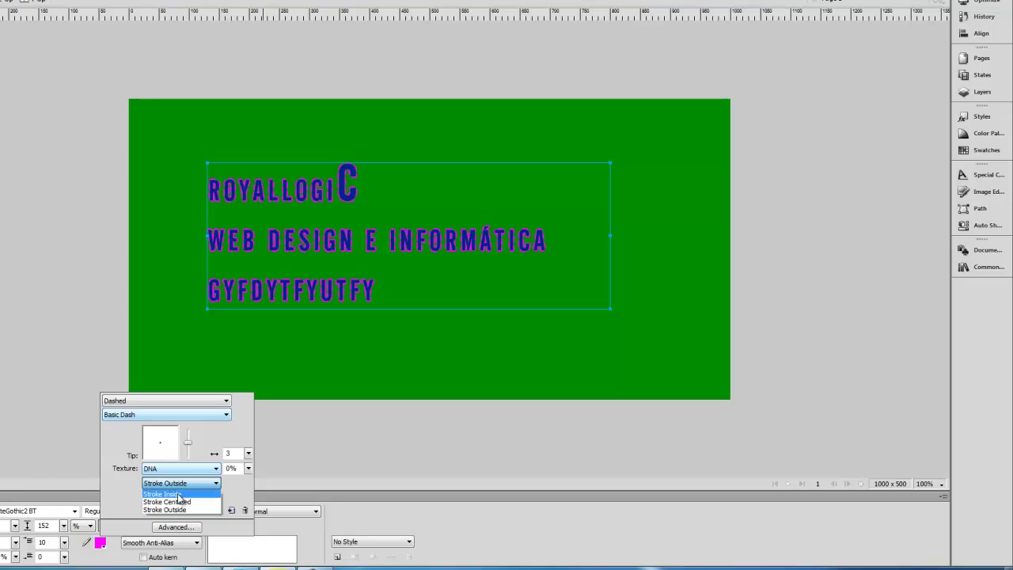
left_click(179, 494)
left_click(184, 483)
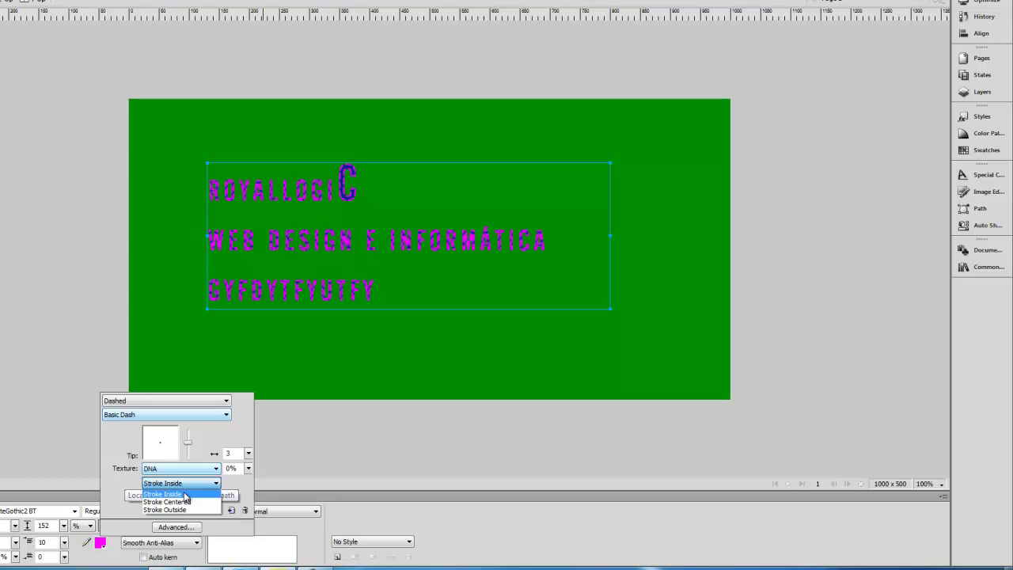
left_click(185, 502)
left_click(184, 483)
left_click(189, 510)
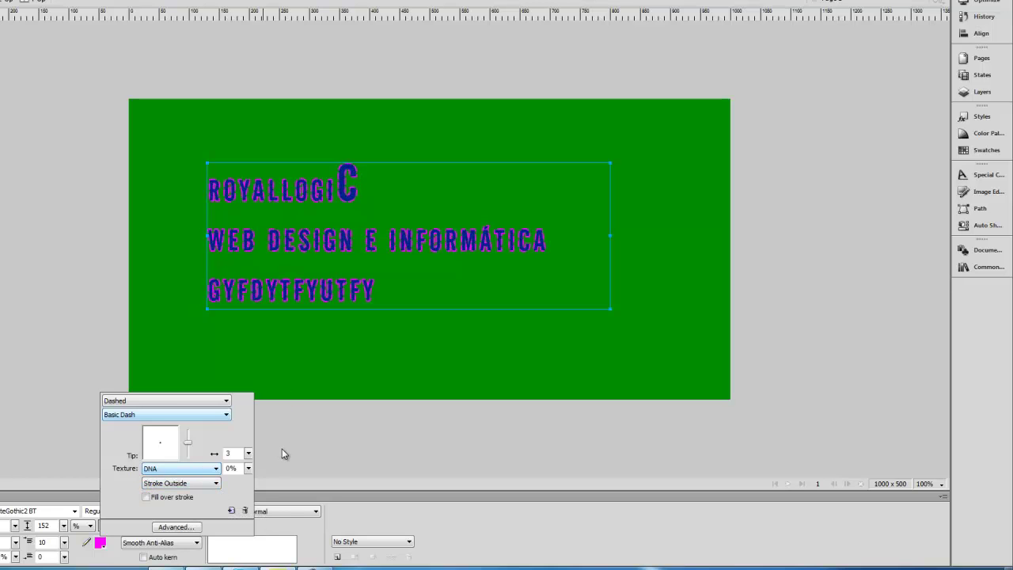
left_click(146, 499)
left_click(146, 498)
Delete the Basic Dash brush from the stroke presets and remove the outline from the text block
left_click(244, 511)
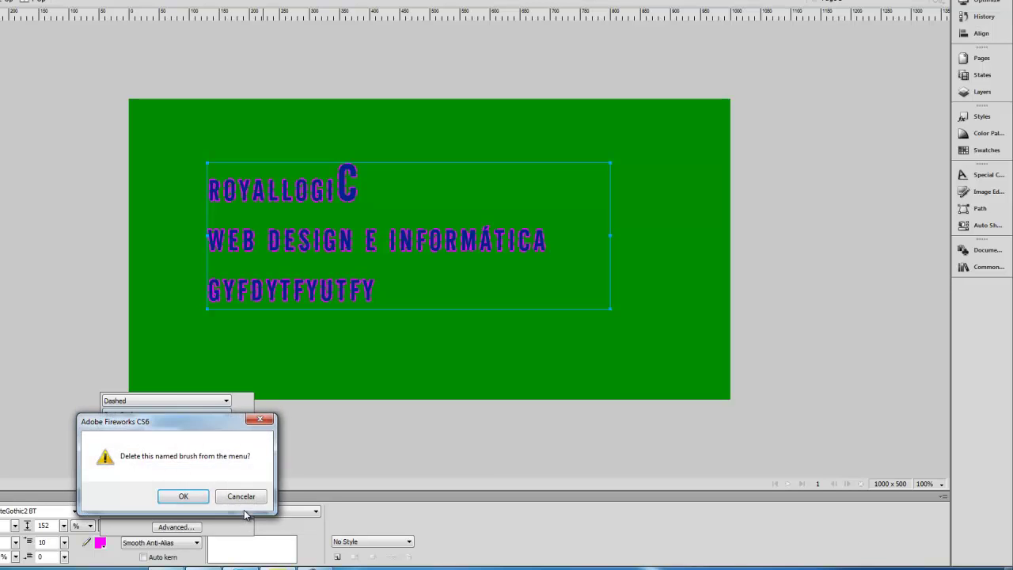
left_click(190, 501)
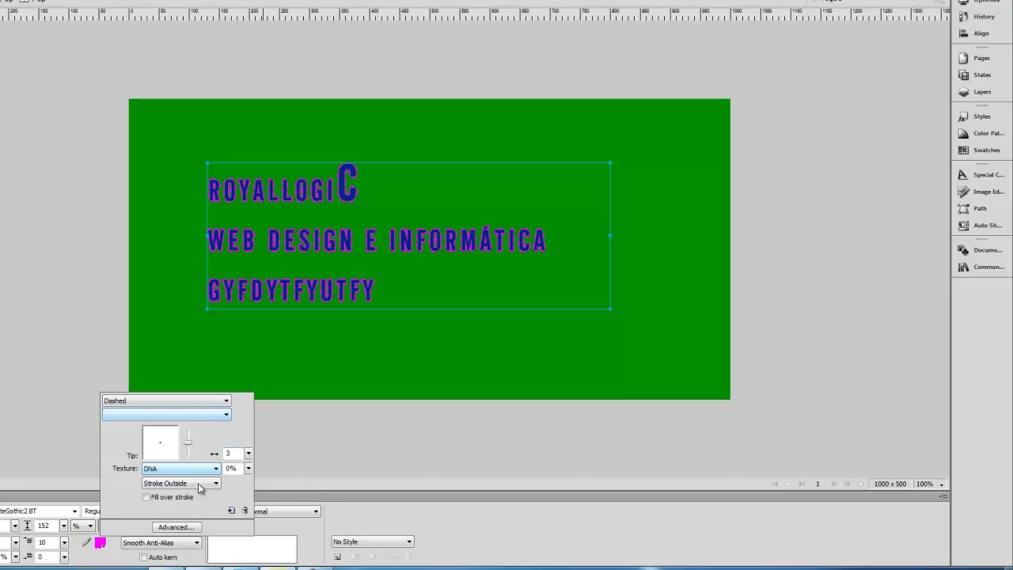
left_click(358, 510)
left_click(101, 543)
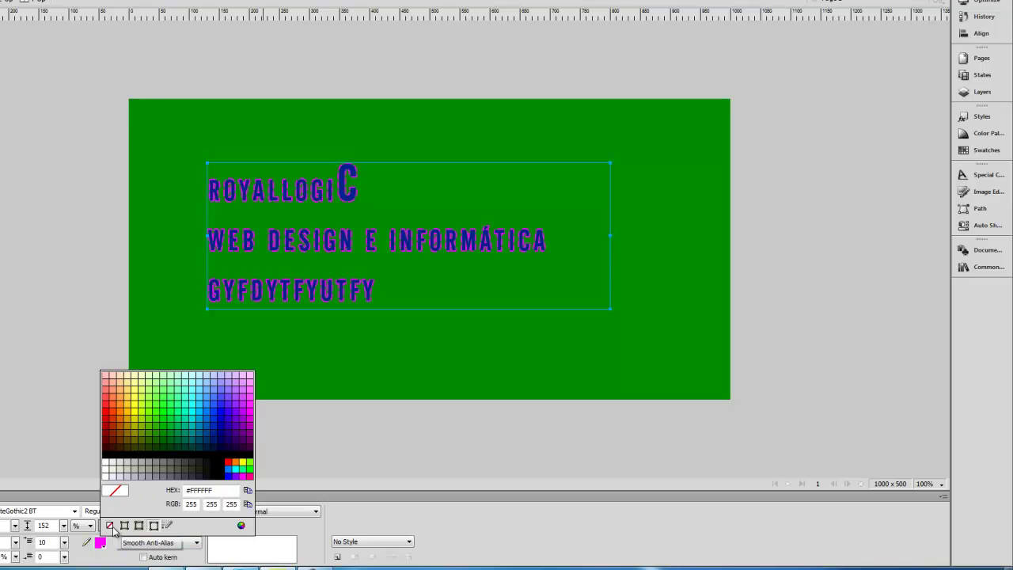
left_click(110, 526)
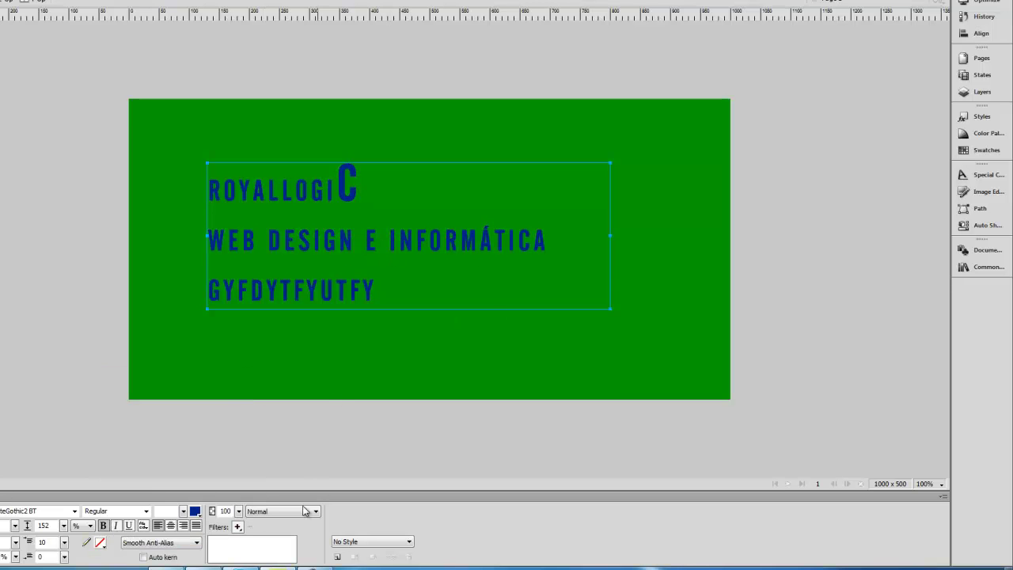
Set the text block's fill colour to white and move the block slightly down
left_click(195, 511)
left_click(201, 437)
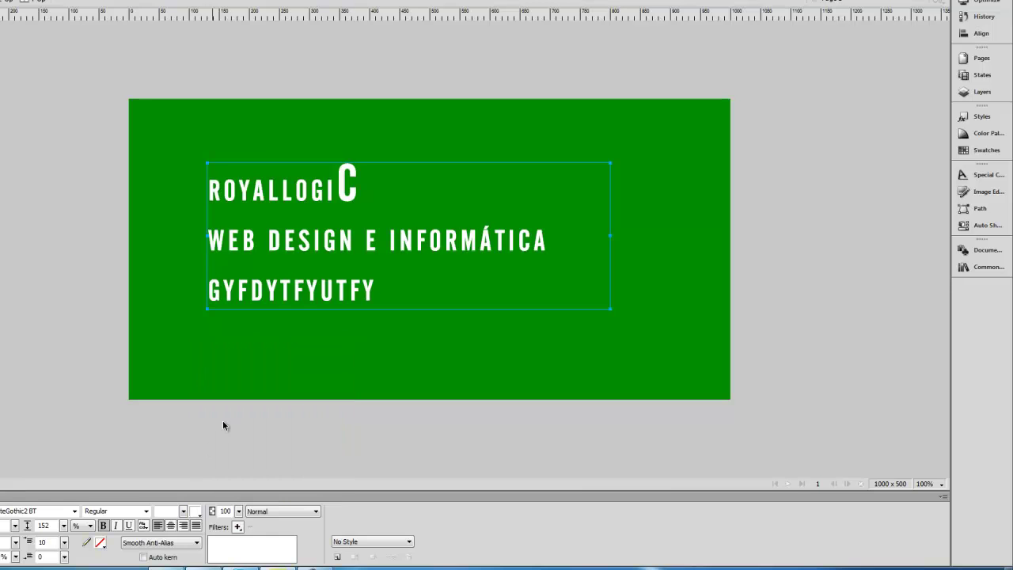
left_click_drag(351, 246, 350, 257)
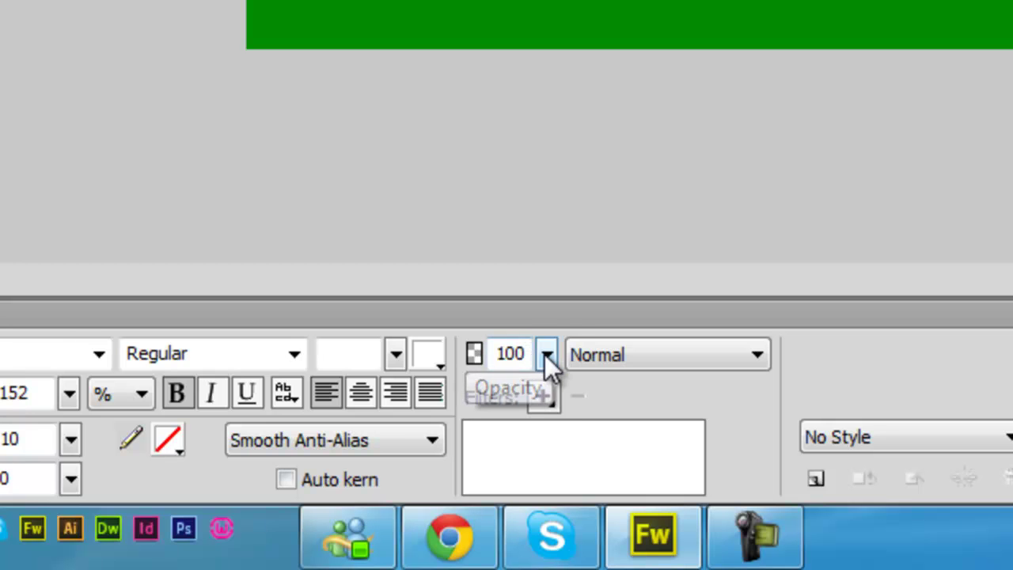
Try the text block's opacity at 58 and 33, and return it to 100
left_click_drag(546, 354, 563, 412)
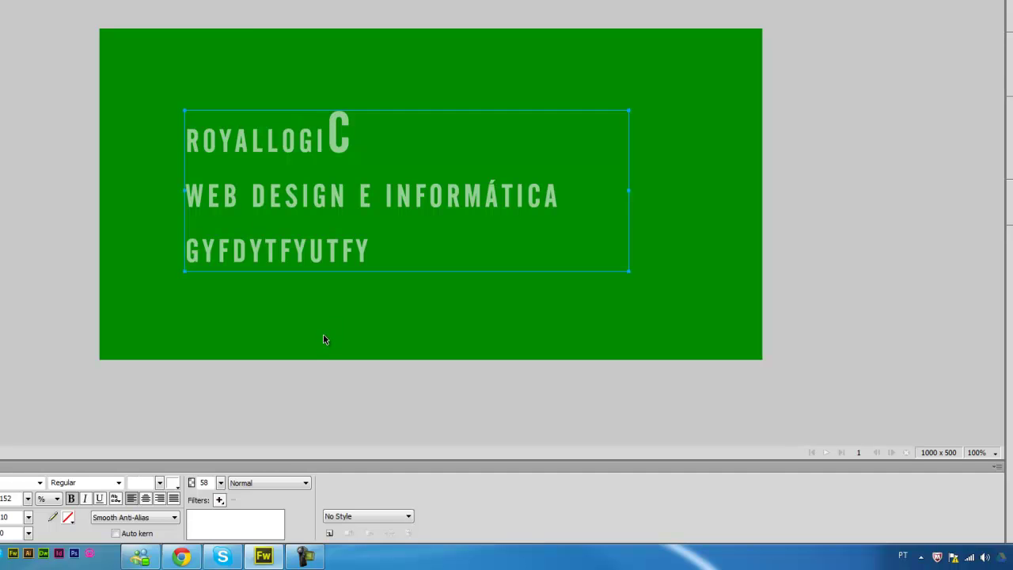
left_click_drag(220, 482, 224, 504)
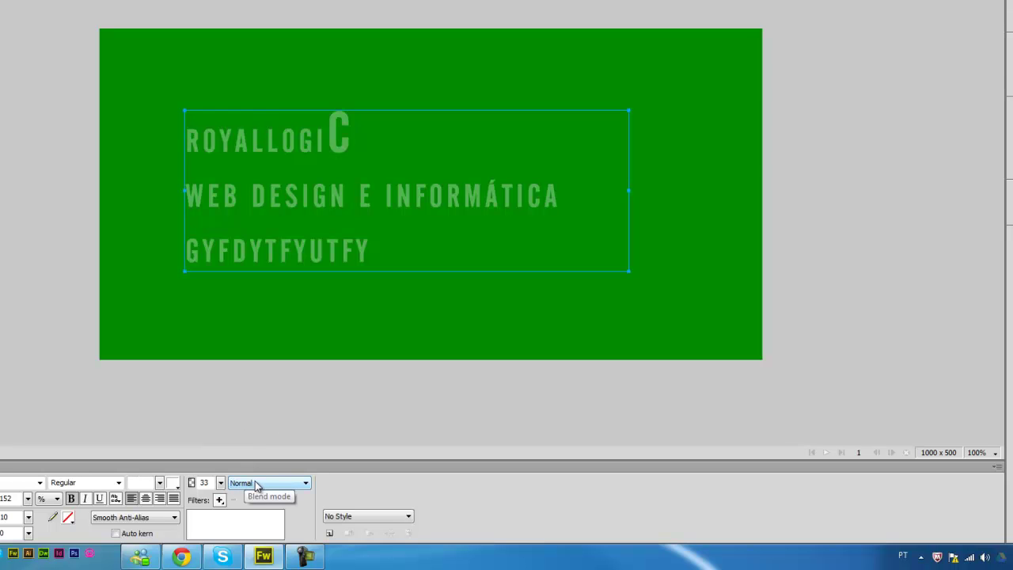
left_click_drag(220, 483, 227, 438)
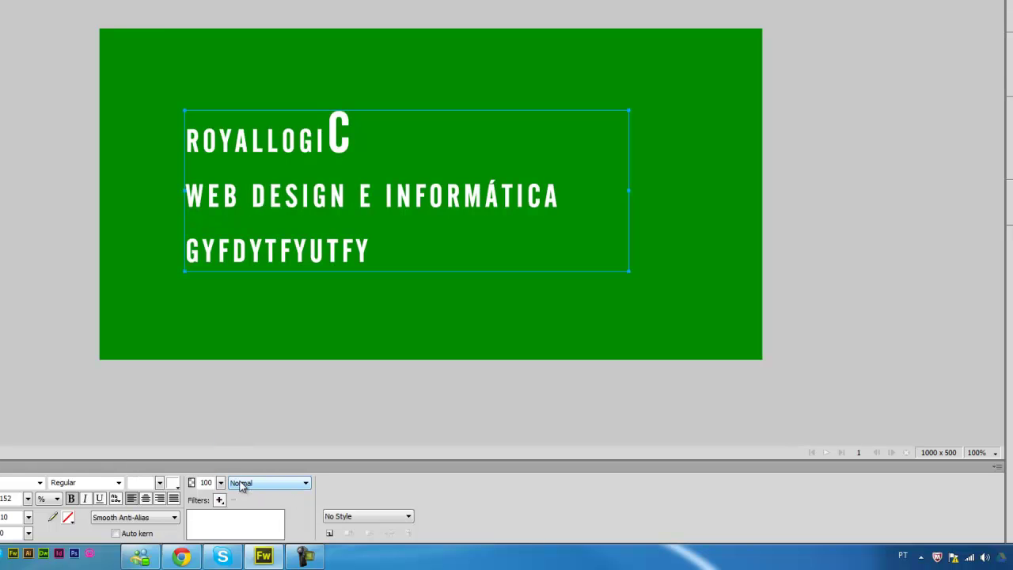
Apply the Hue blend mode to the text block and move the block slightly right and down
left_click(261, 484)
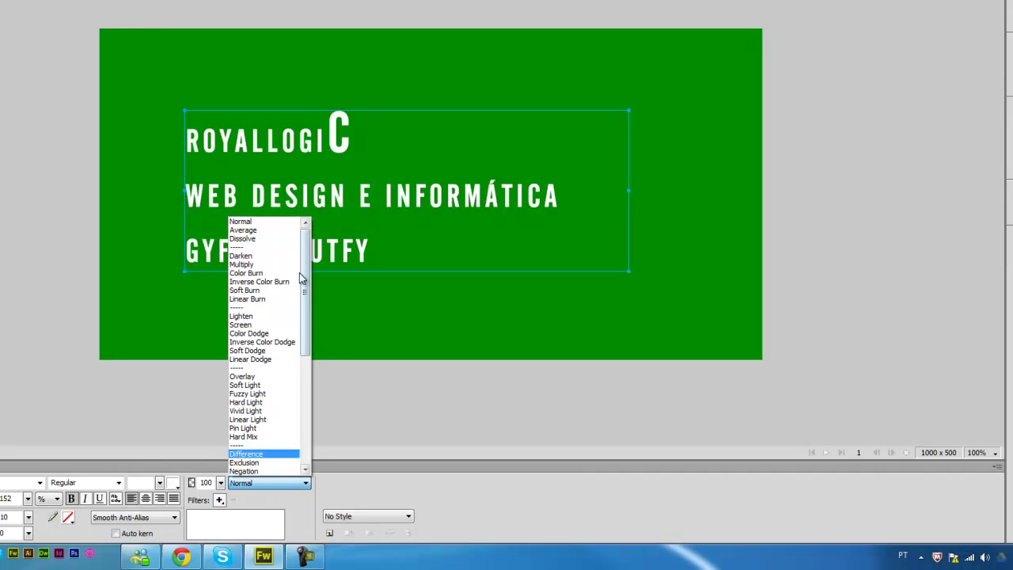
left_click_drag(307, 272, 306, 380)
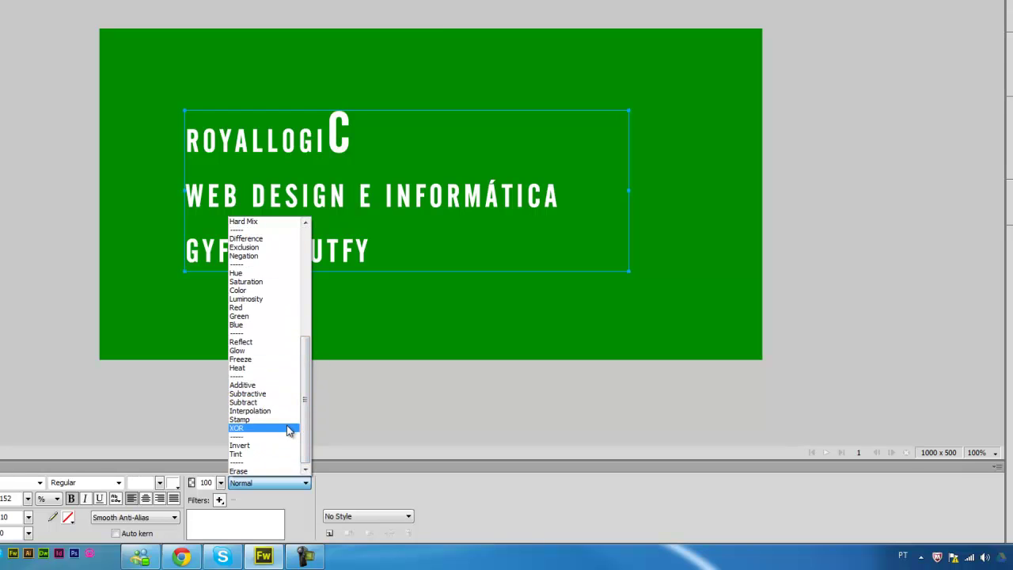
left_click(260, 274)
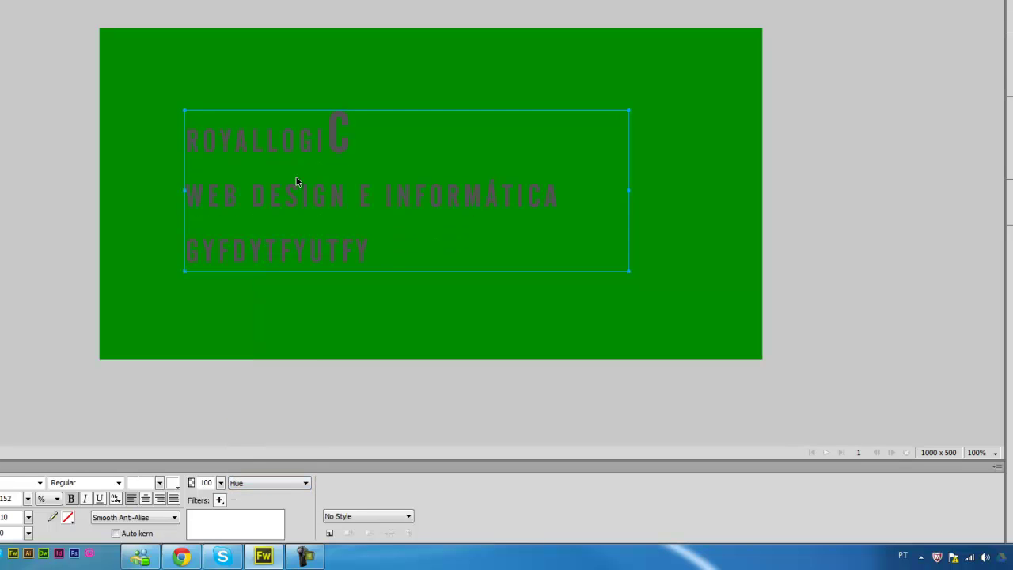
mouse_move(402, 192)
left_mouse_down()
mouse_move(428, 203)
mouse_move(419, 203)
left_mouse_up()
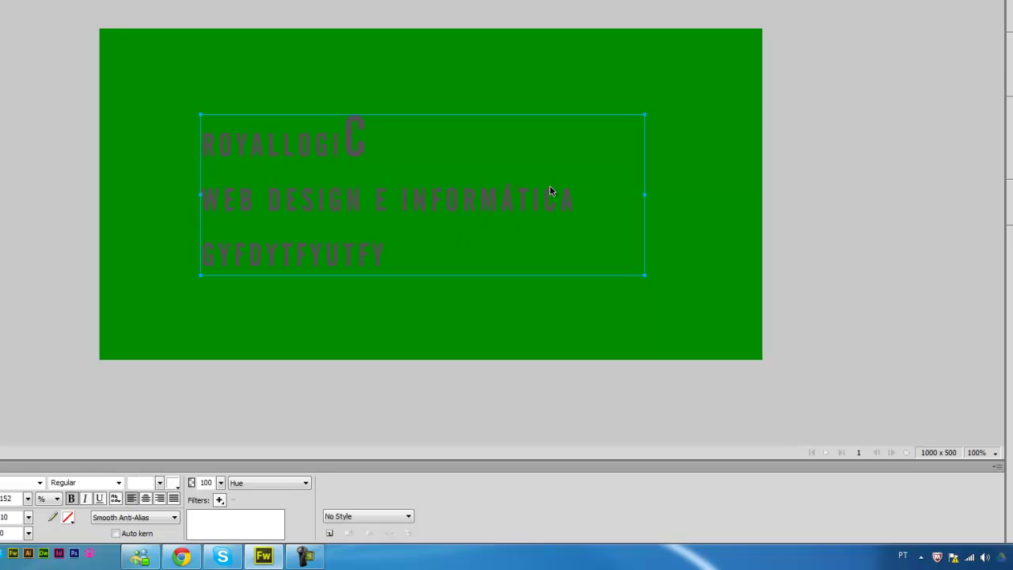
Try olive (#B2B200) and dark red as the text colour, and finish with blue (#0000FF)
left_click(177, 484)
left_click(218, 346)
left_click(172, 483)
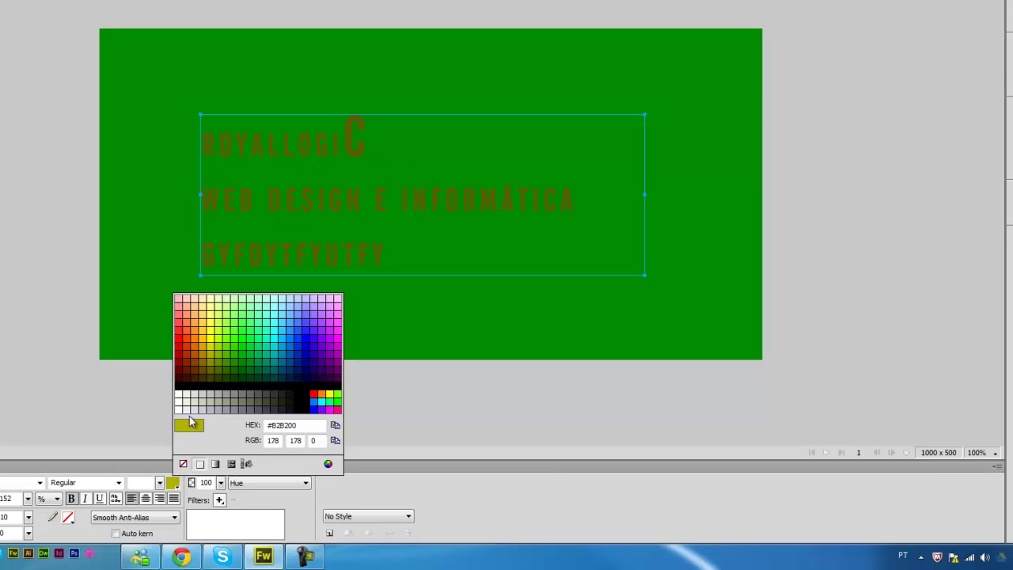
left_click(183, 349)
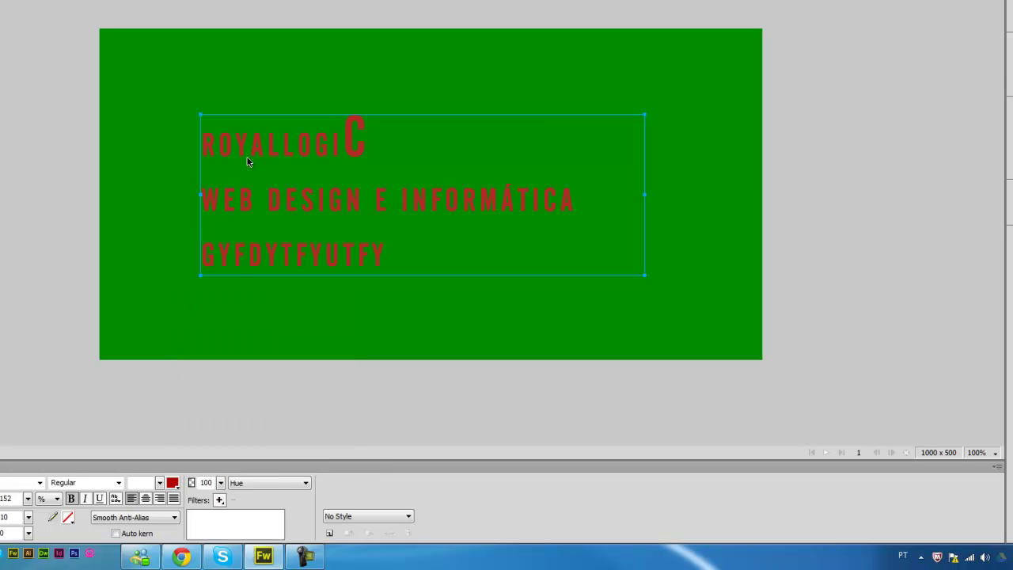
left_click(172, 483)
left_click(302, 339)
Try the Color, Freeze, Difference, Subtract, XOR and Invert blend modes on the text block
left_click(278, 482)
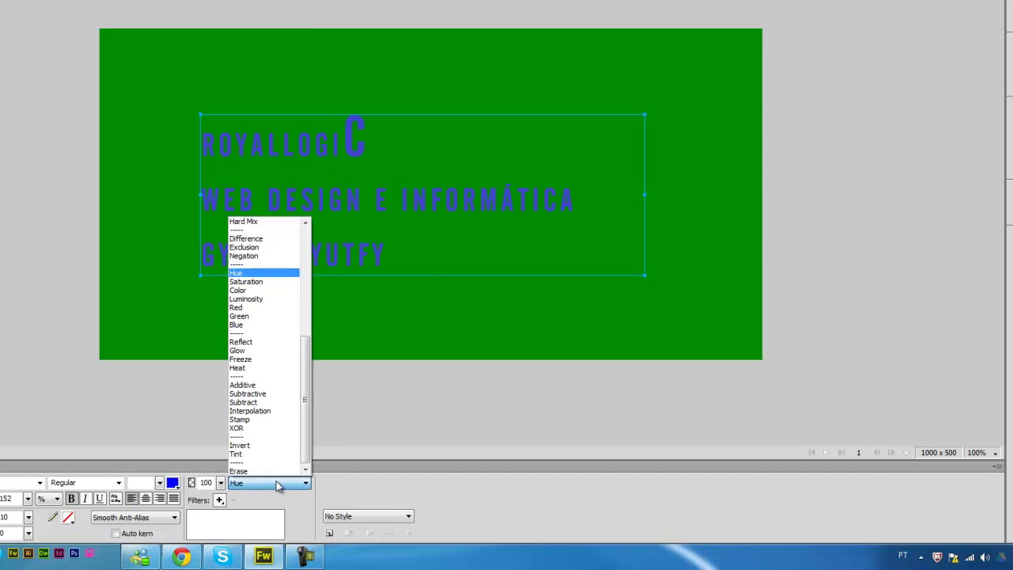
left_click(278, 290)
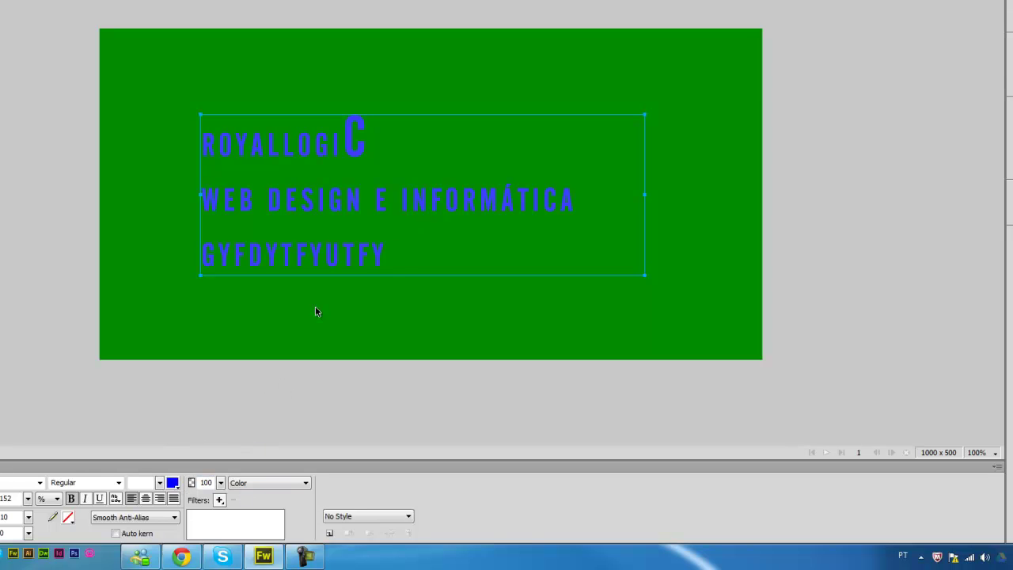
left_click(256, 484)
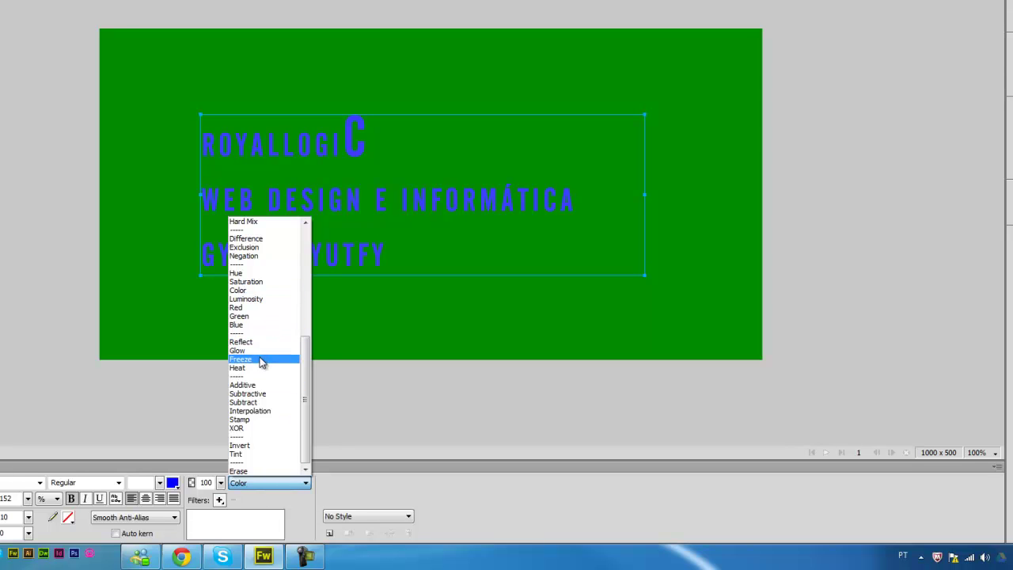
left_click(264, 357)
left_click(261, 483)
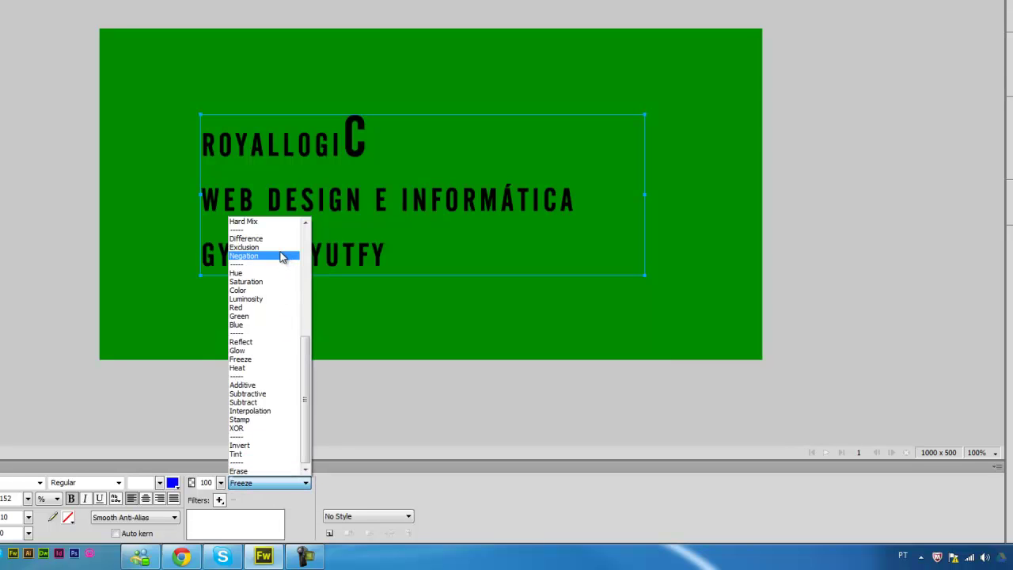
left_click(283, 238)
left_click(279, 480)
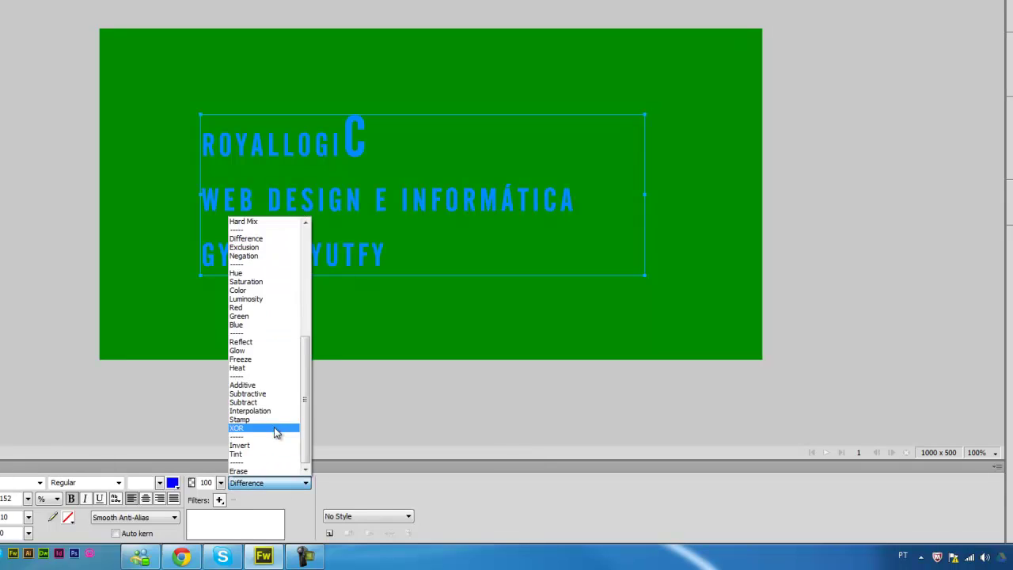
left_click(275, 405)
left_click(281, 480)
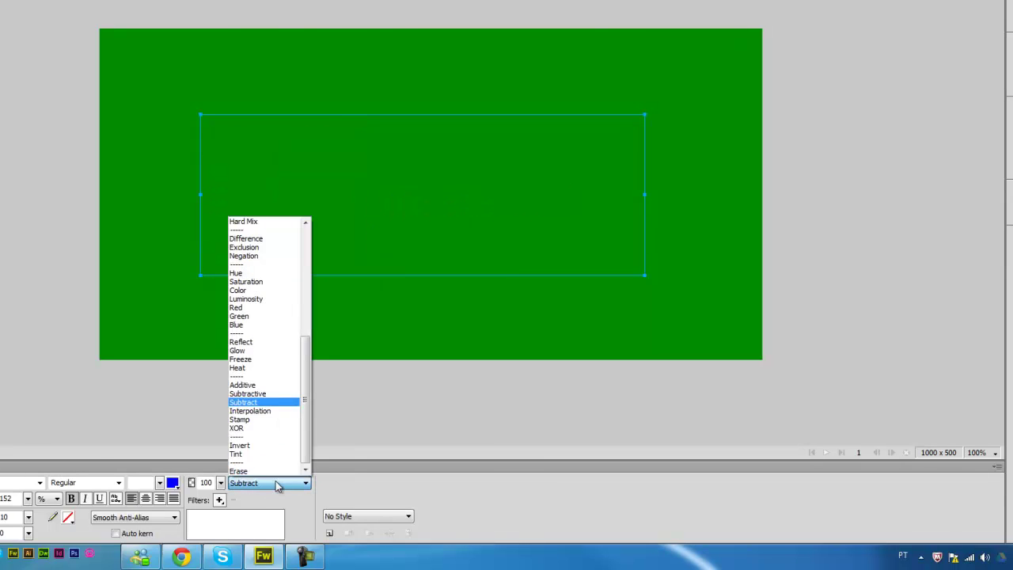
left_click(276, 428)
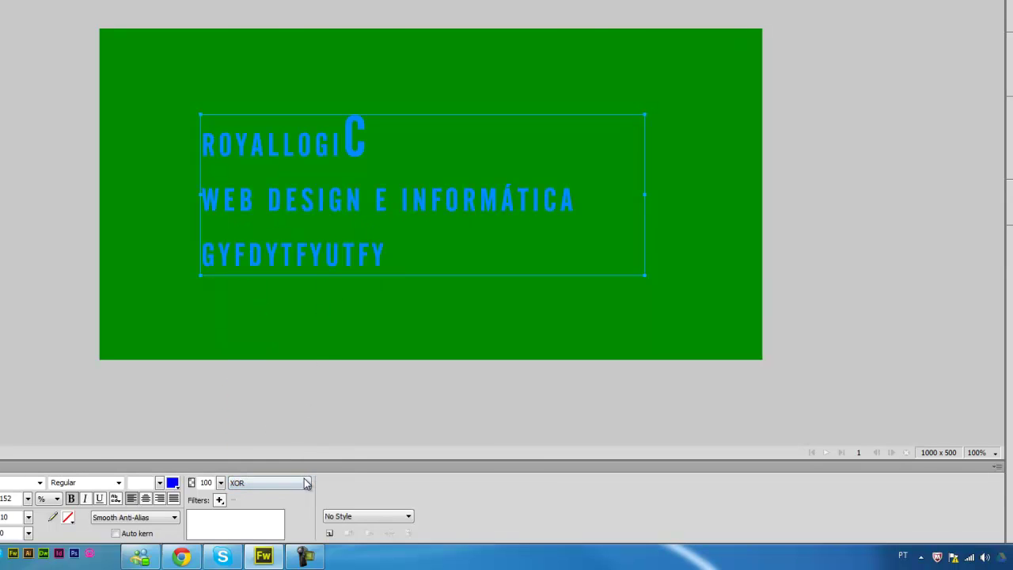
left_click(308, 483)
left_click(266, 445)
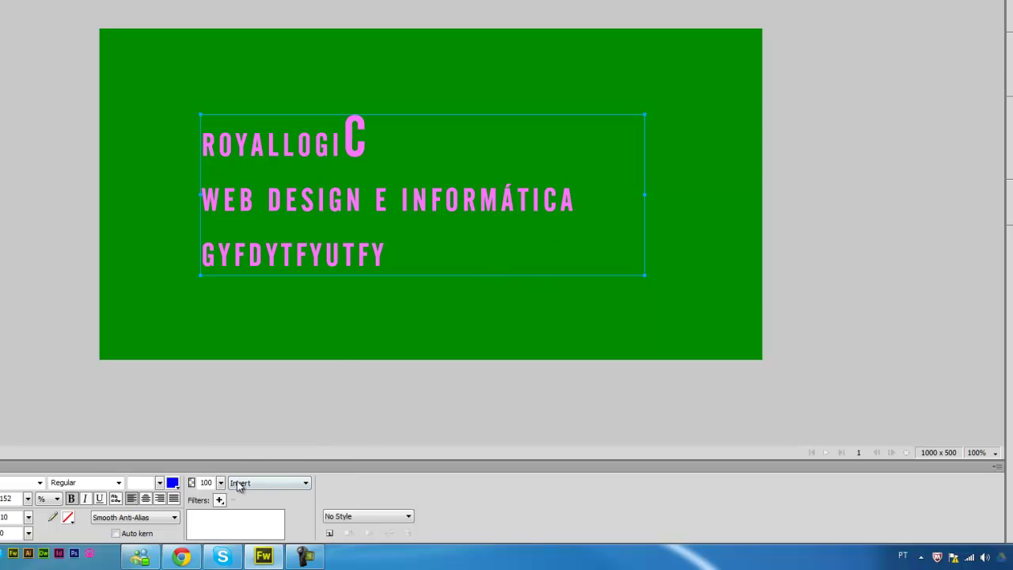
Try orange-red as the text colour with the Invert blend mode active, and change it to dark purple
left_click(174, 483)
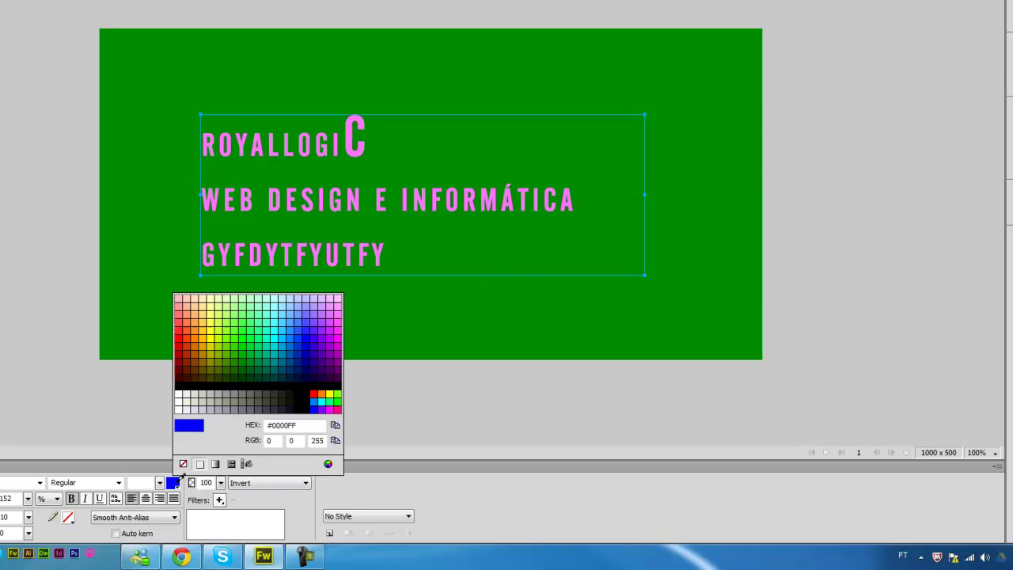
left_click(183, 349)
left_click(173, 482)
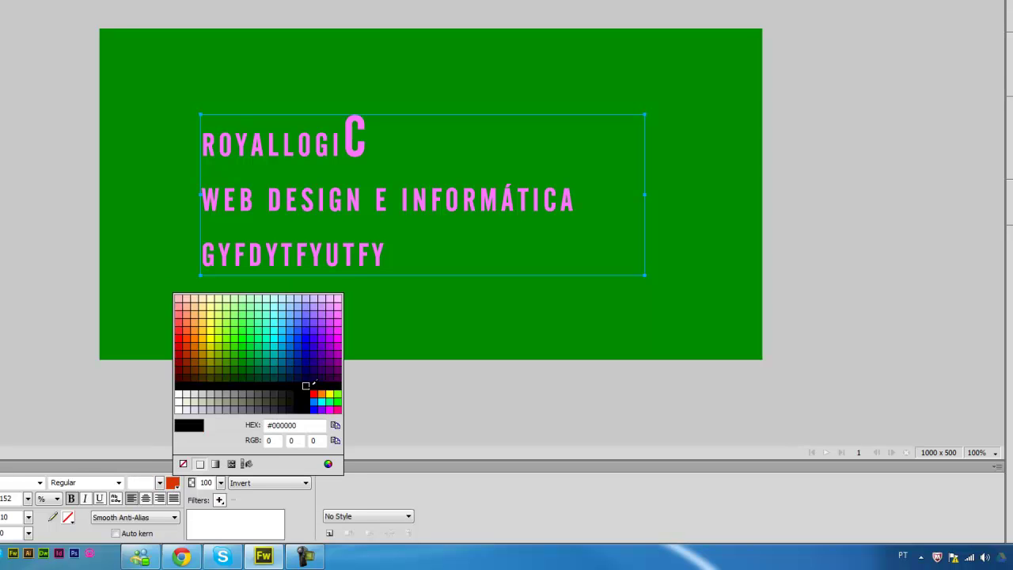
left_click(339, 374)
Set the text block's blend mode back to Normal
left_click(273, 483)
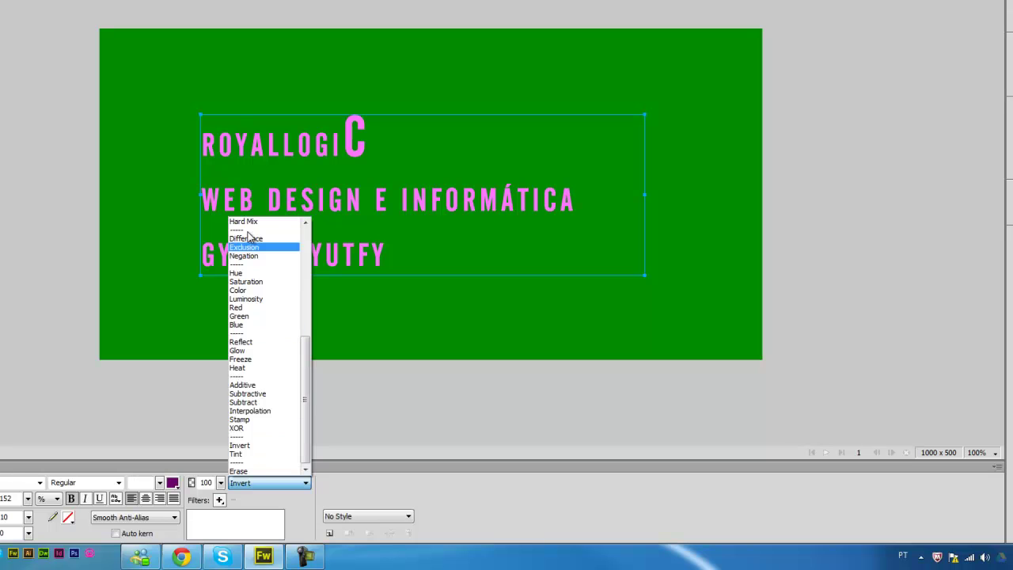
left_click_drag(307, 388, 307, 258)
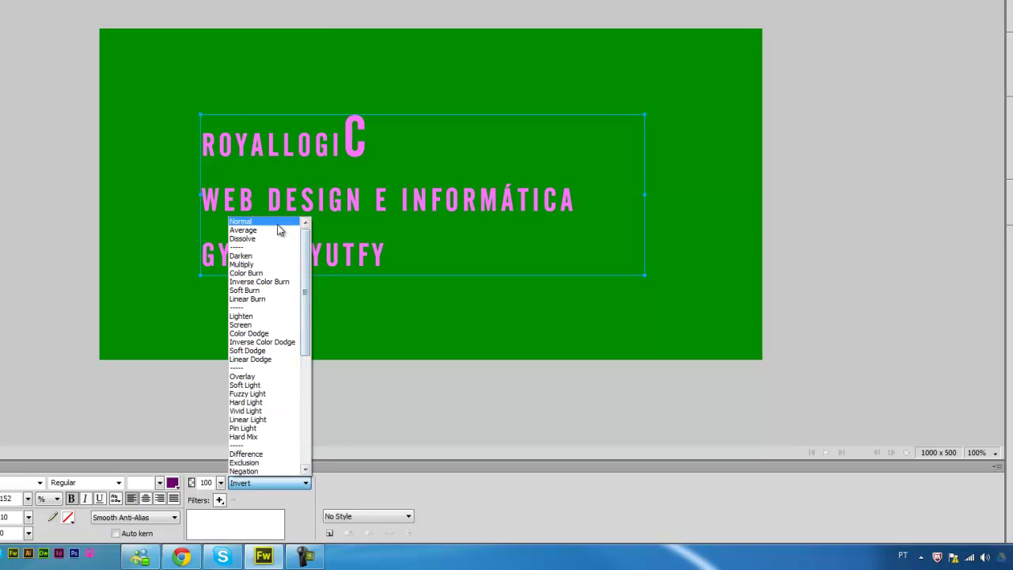
left_click(281, 222)
Change the colour of the text block to dark yellow
left_click(175, 485)
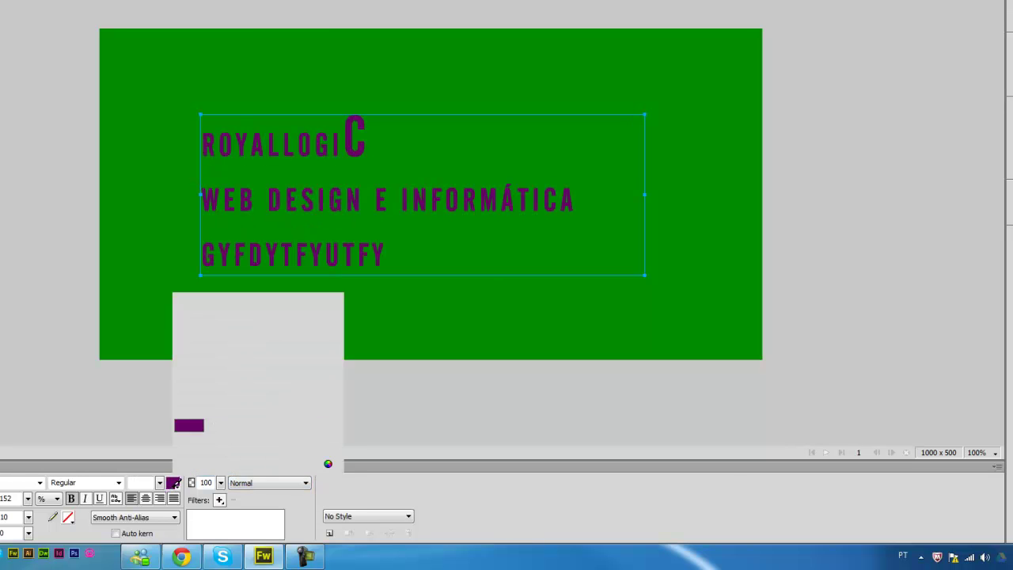
left_click(176, 480)
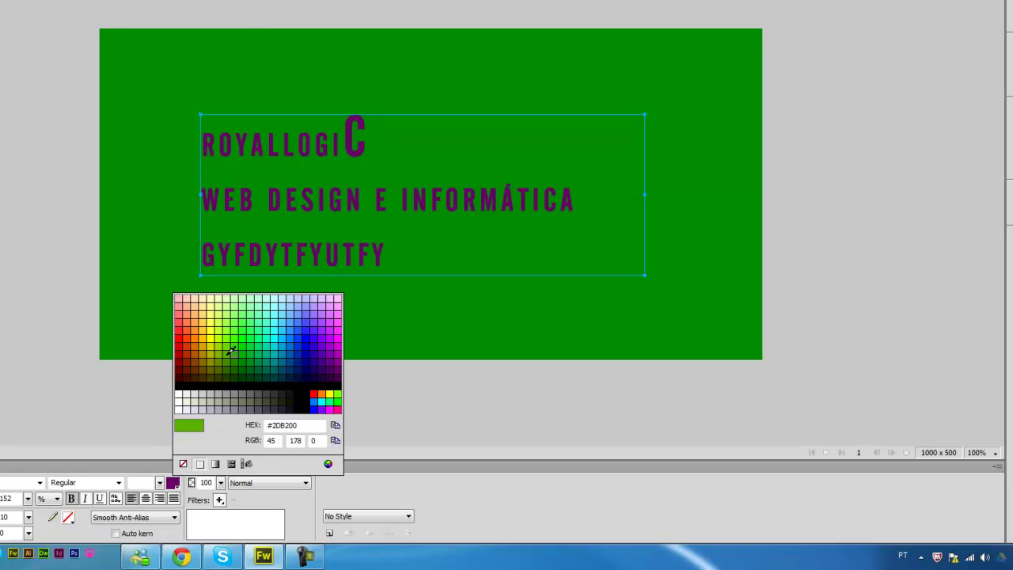
left_click(212, 336)
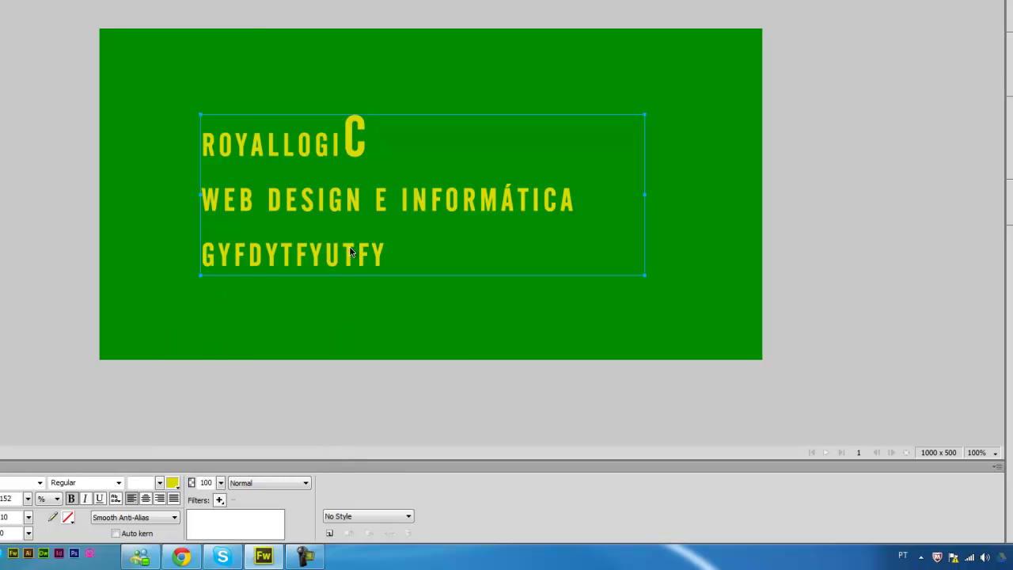
left_click_drag(351, 252, 358, 258)
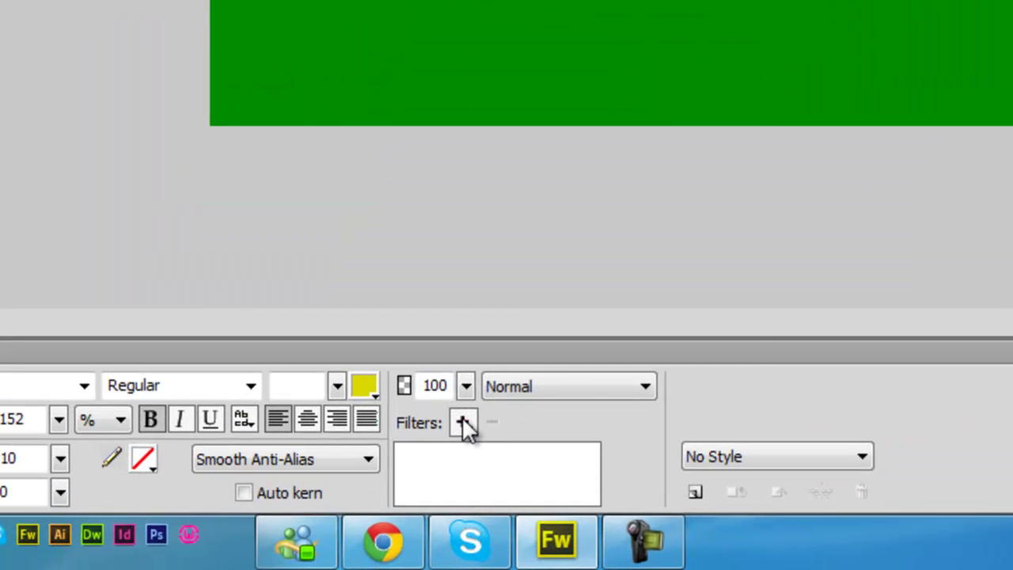
Apply a Drop Shadow filter to the text block
left_click(464, 422)
mouse_move(701, 184)
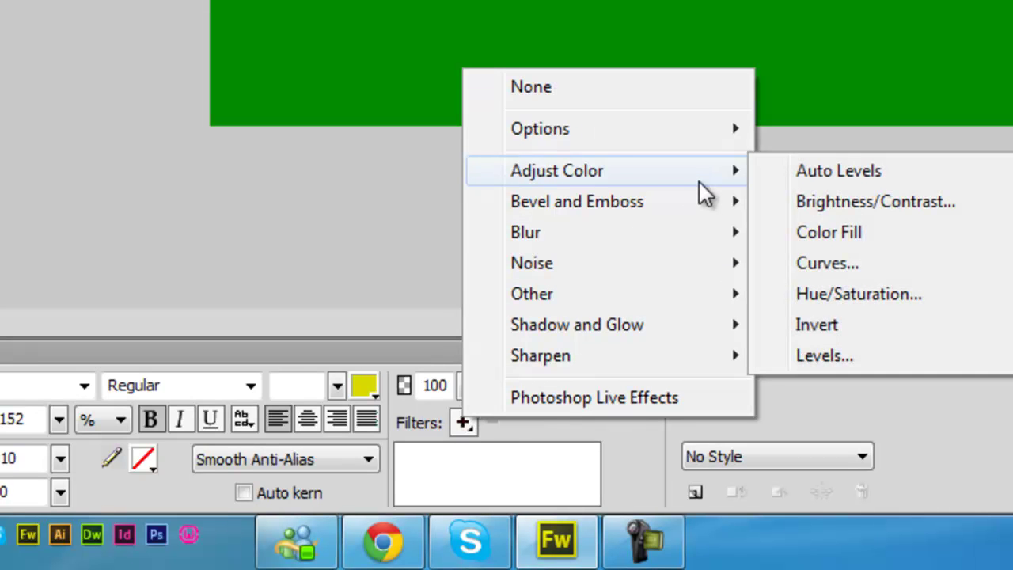
mouse_move(683, 332)
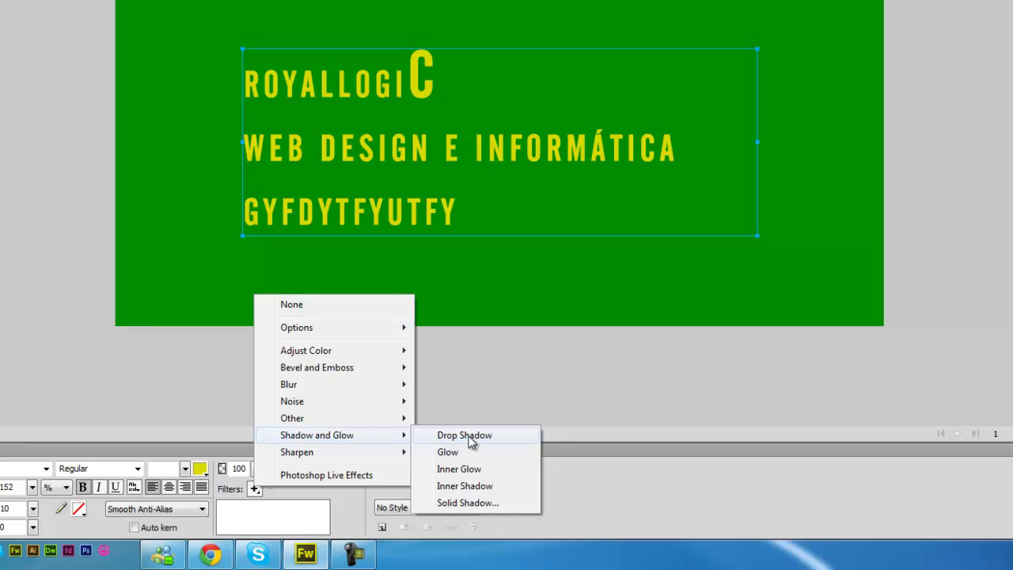
left_click(601, 404)
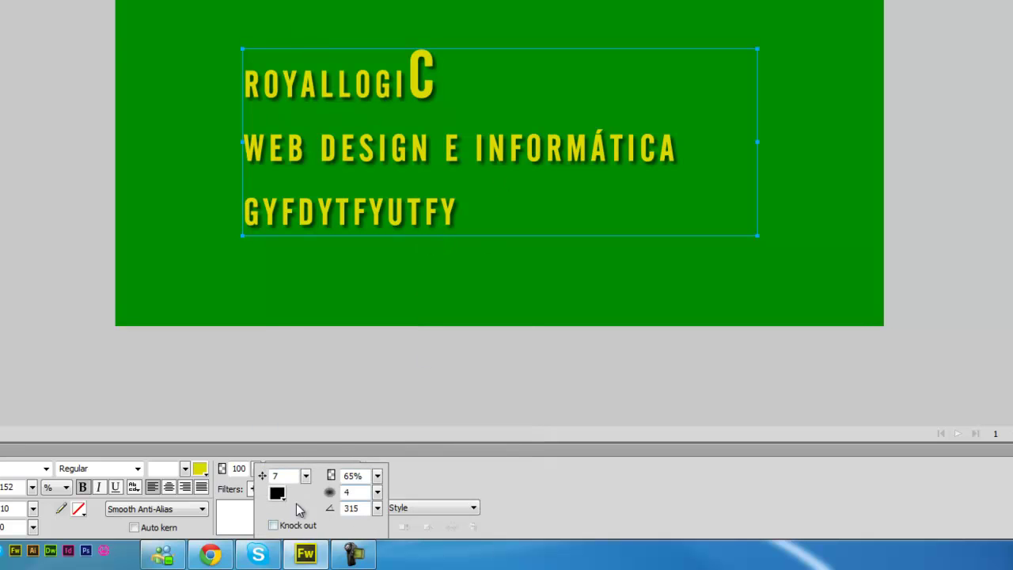
Try a drop shadow distance of 10, opacity of 100%, softness values of 0 and 15, and an angle of 277
mouse_move(307, 476)
left_mouse_down()
mouse_move(309, 460)
mouse_move(308, 492)
mouse_move(310, 482)
left_mouse_up()
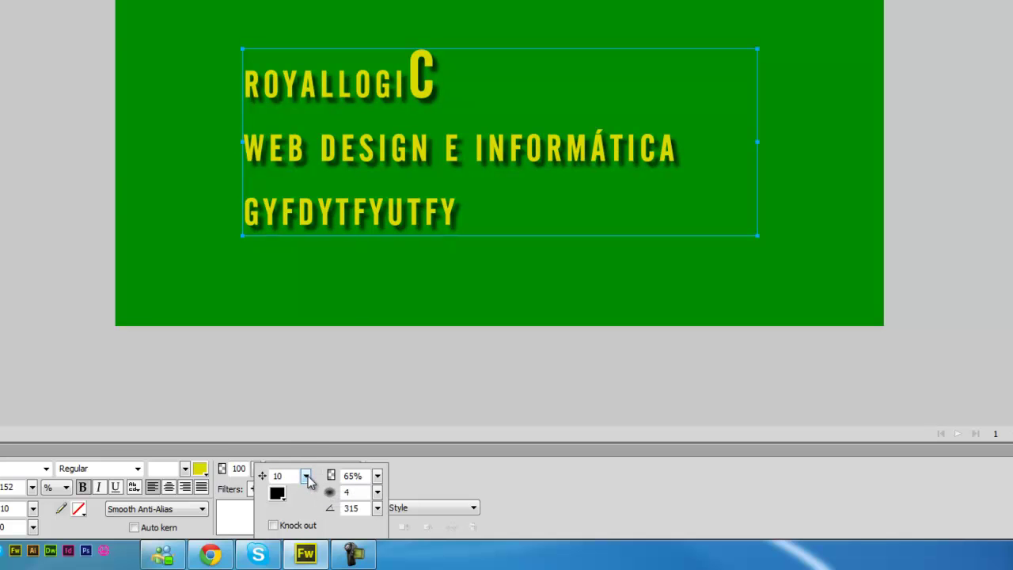
left_click_drag(377, 492, 379, 484)
left_click_drag(379, 444, 381, 436)
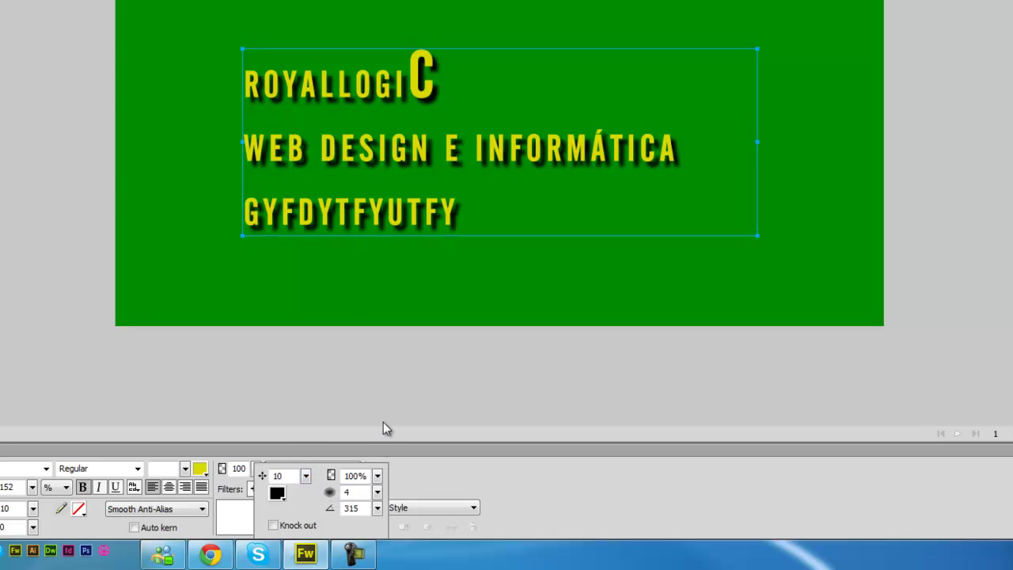
left_click_drag(378, 481, 389, 446)
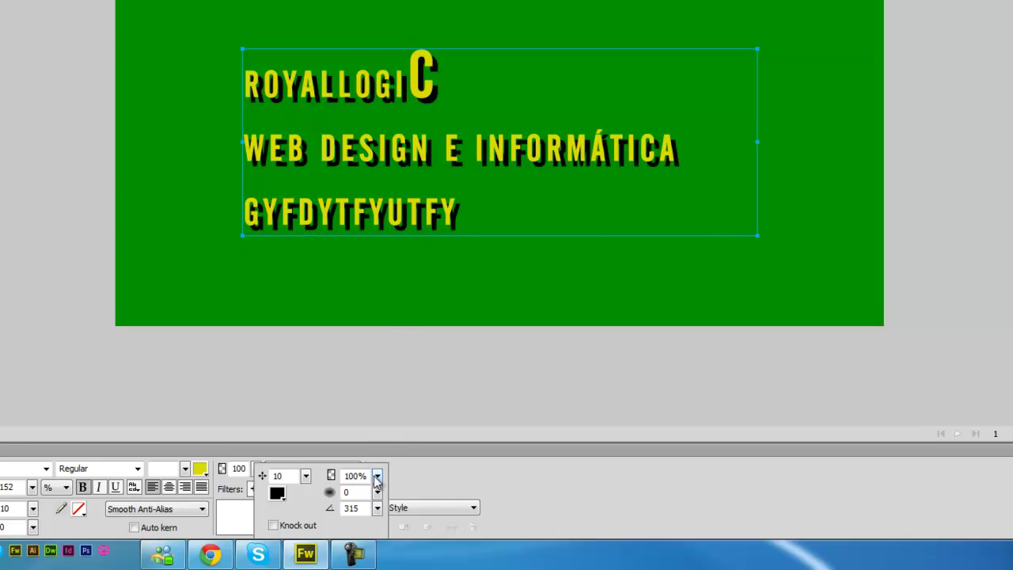
left_click_drag(378, 492, 381, 457)
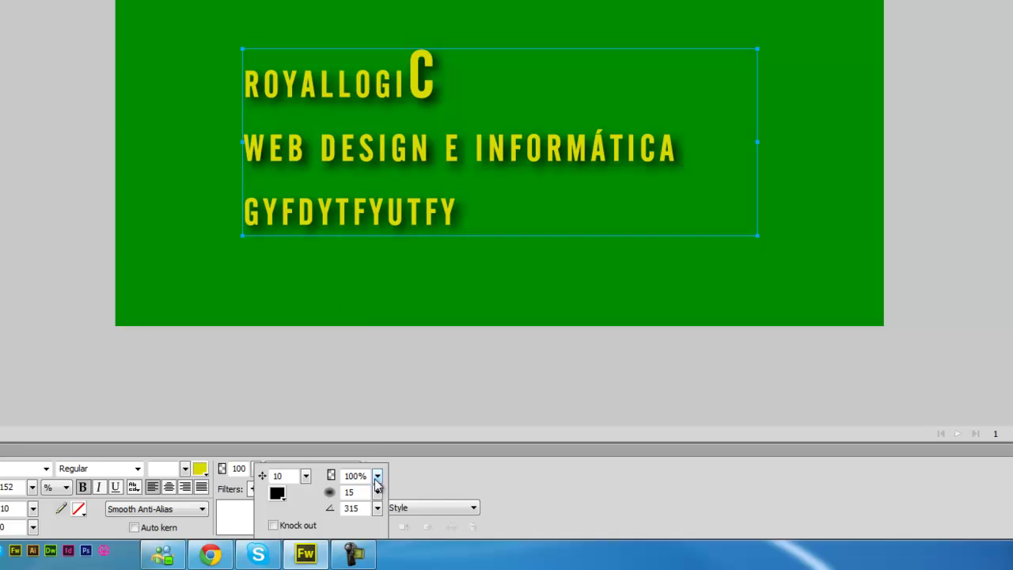
mouse_move(377, 492)
left_mouse_down()
mouse_move(379, 502)
mouse_move(366, 485)
mouse_move(360, 496)
mouse_move(361, 479)
mouse_move(378, 478)
mouse_move(379, 505)
mouse_move(369, 502)
left_mouse_up()
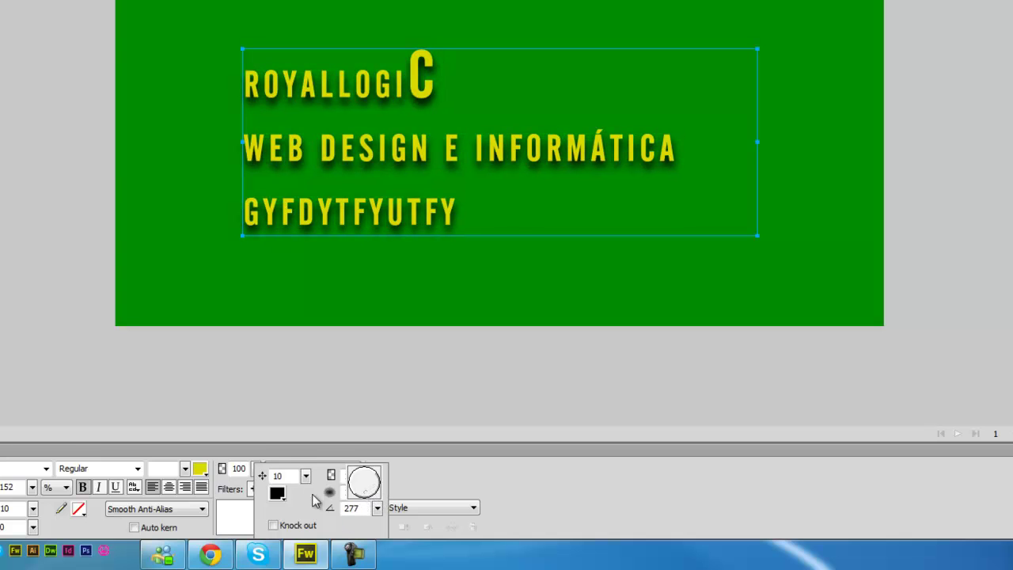
Set the drop shadow to distance 3, softness 7, opacity 77% and angle 270
left_click_drag(307, 479, 317, 495)
left_click_drag(378, 492, 378, 518)
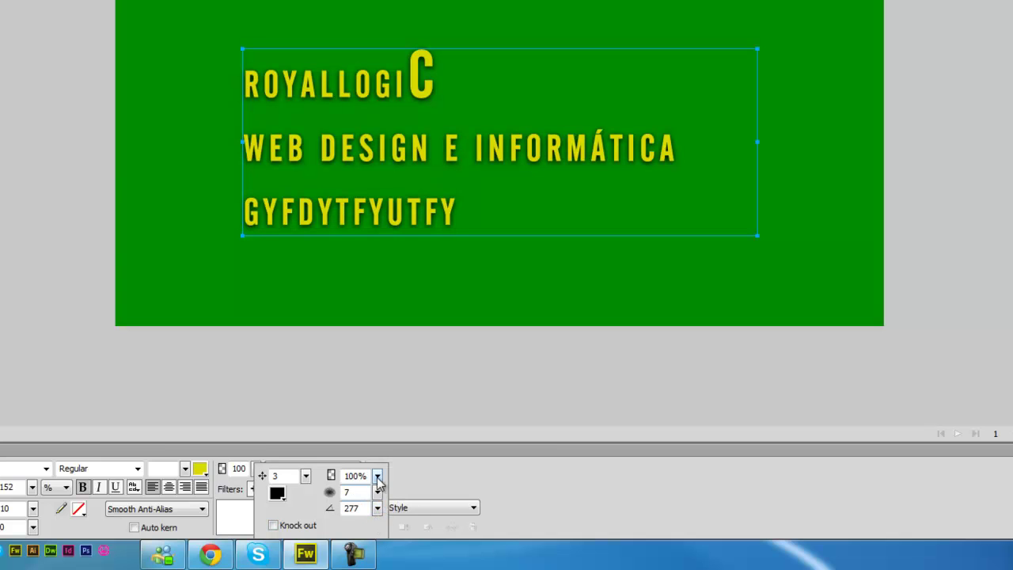
left_click_drag(378, 475, 353, 508)
left_click(378, 508)
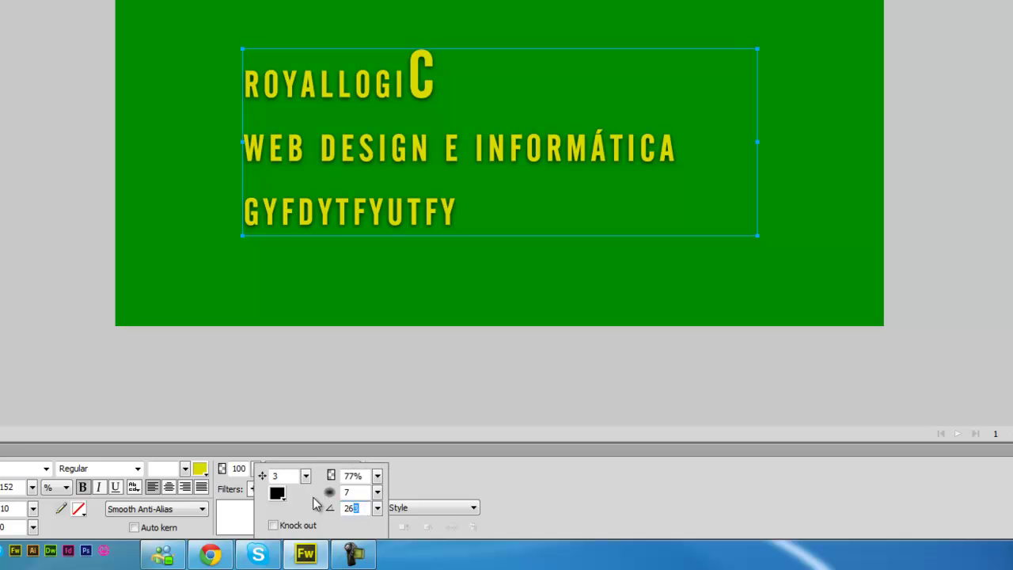
key("Return")
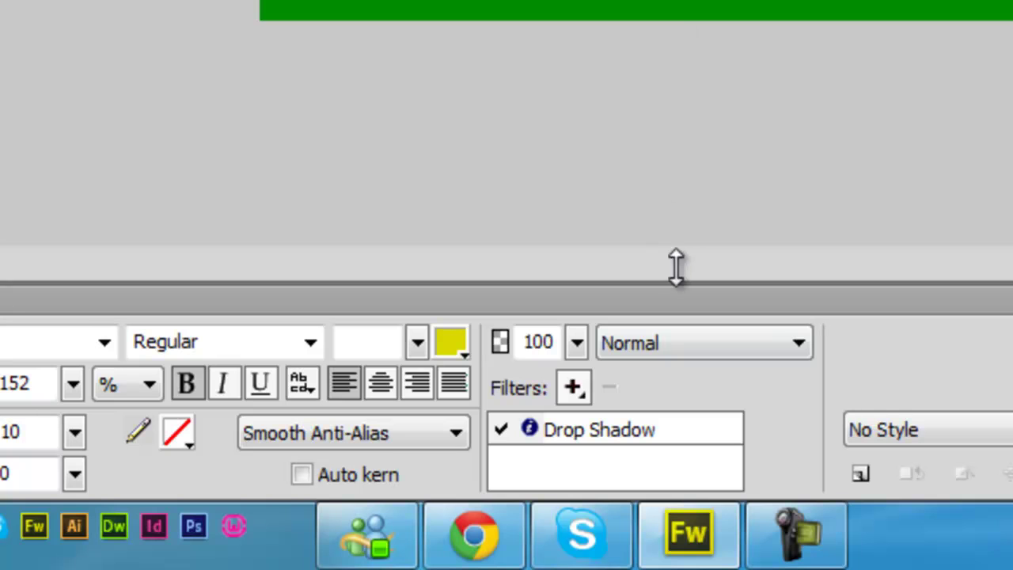
Reopen the Drop Shadow settings from the applied filters and set the shadow distance to 4
left_click(627, 438)
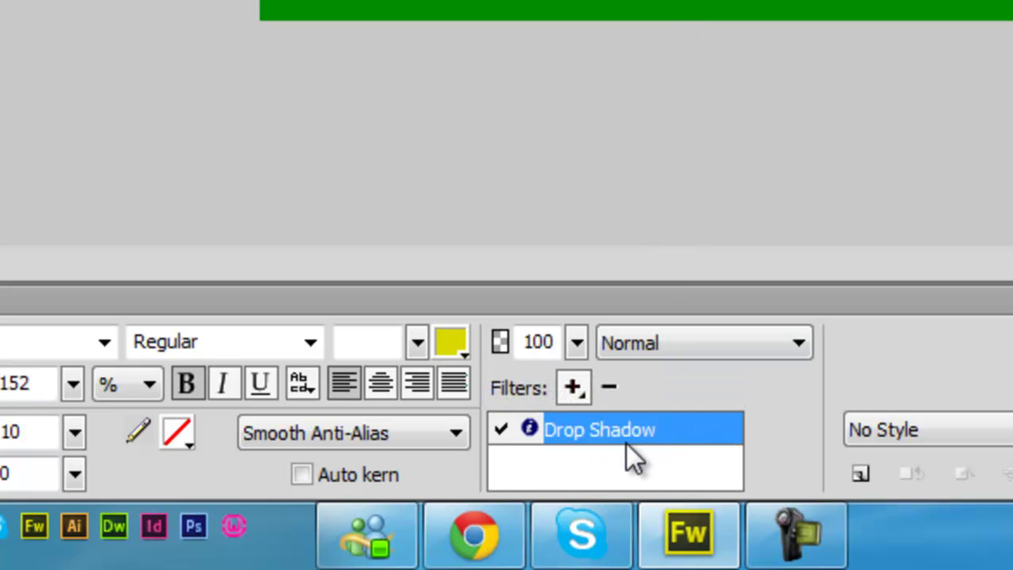
left_click(573, 388)
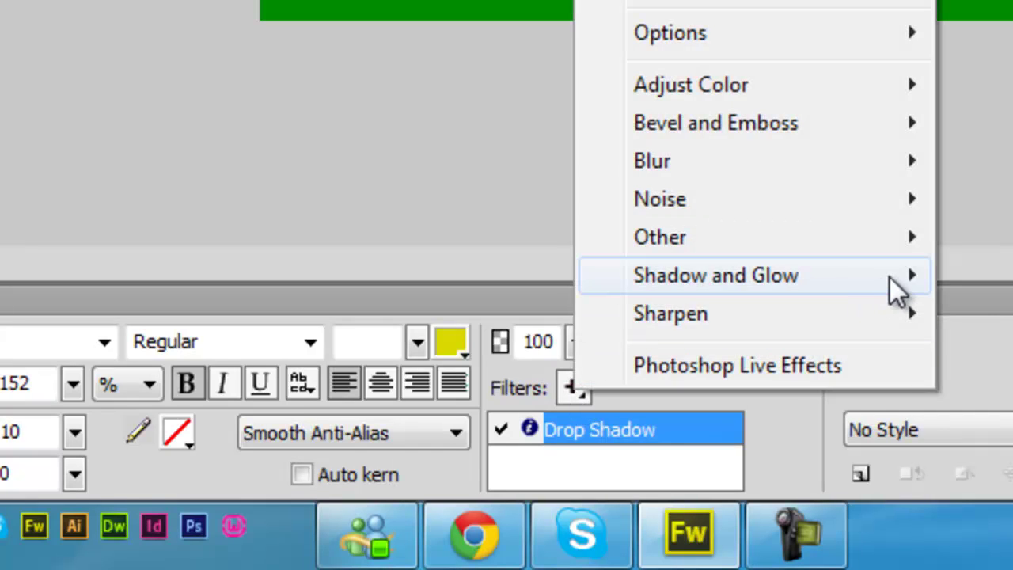
left_click(630, 435)
double_click(585, 433)
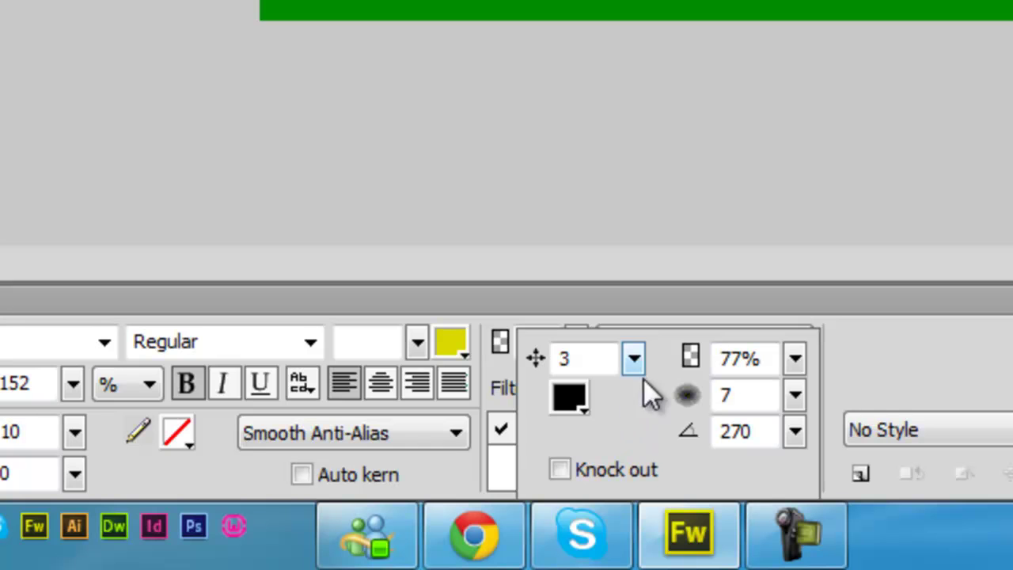
mouse_move(634, 359)
left_mouse_down()
mouse_move(635, 346)
mouse_move(643, 375)
left_mouse_up()
left_click(965, 406)
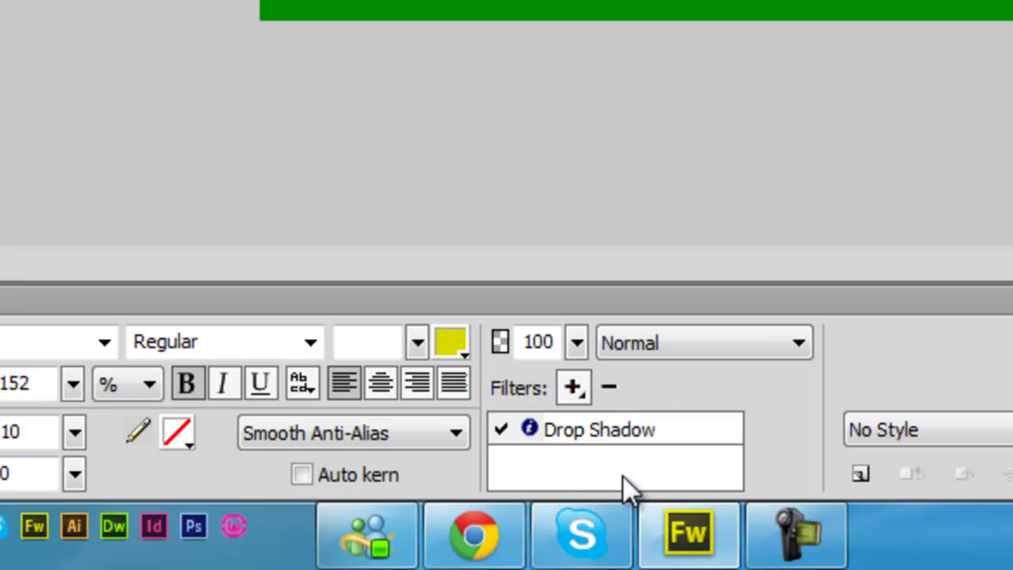
Add a Glow filter to the text block, try dark yellow as the glow colour and finish with black
left_click(574, 388)
mouse_move(716, 272)
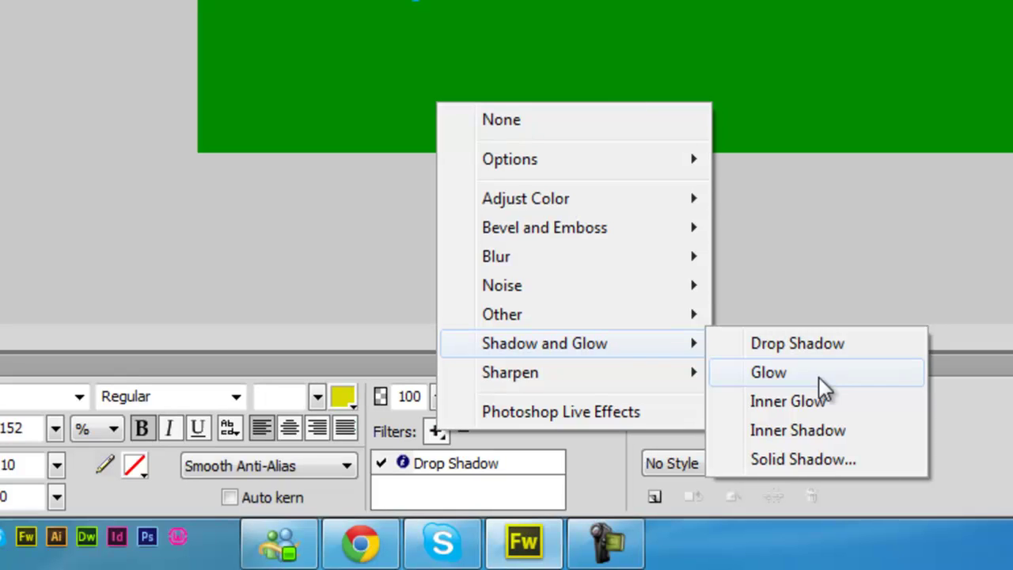
left_click(815, 374)
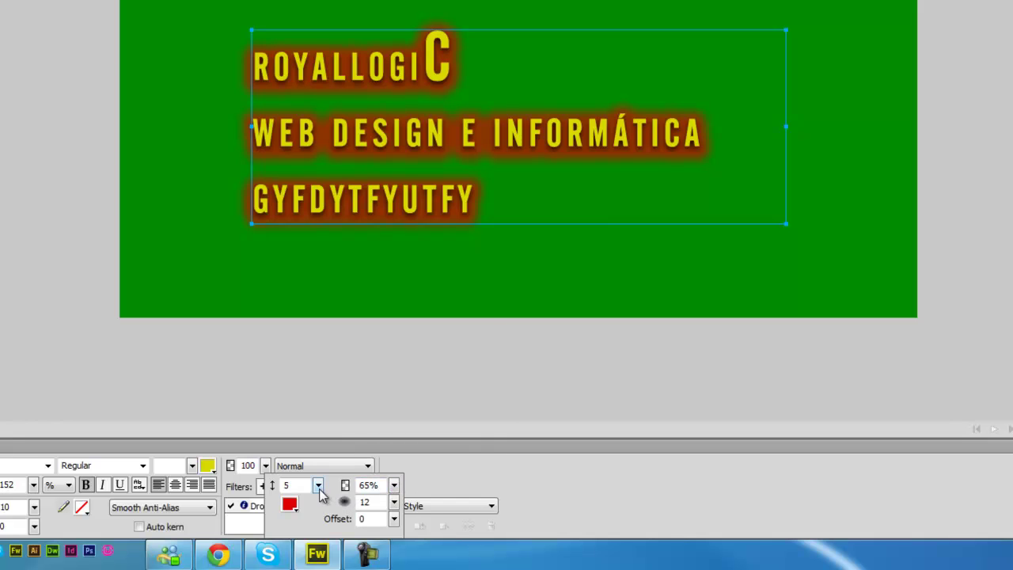
left_click(289, 505)
left_click(342, 346)
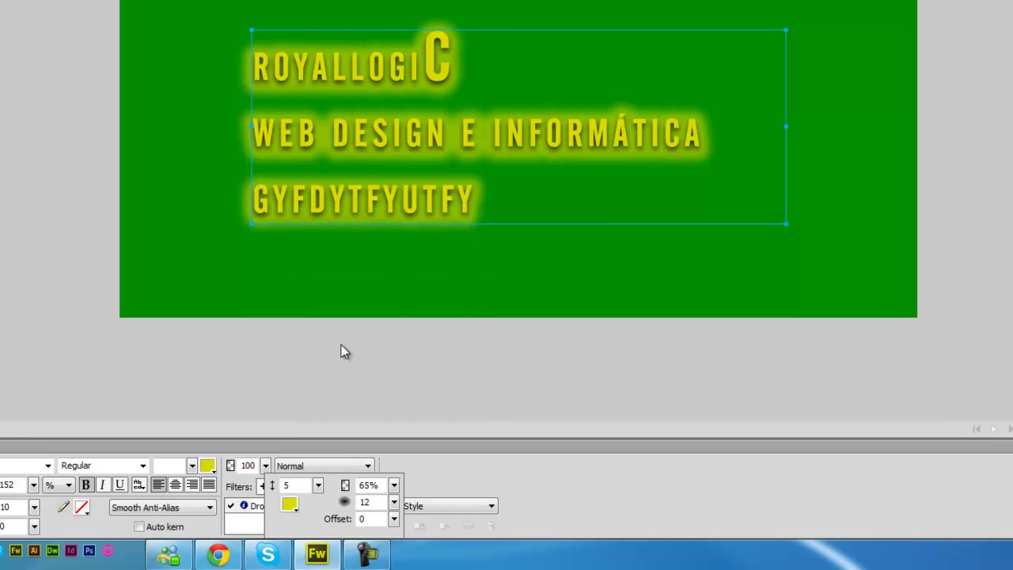
left_click(290, 505)
left_click(326, 389)
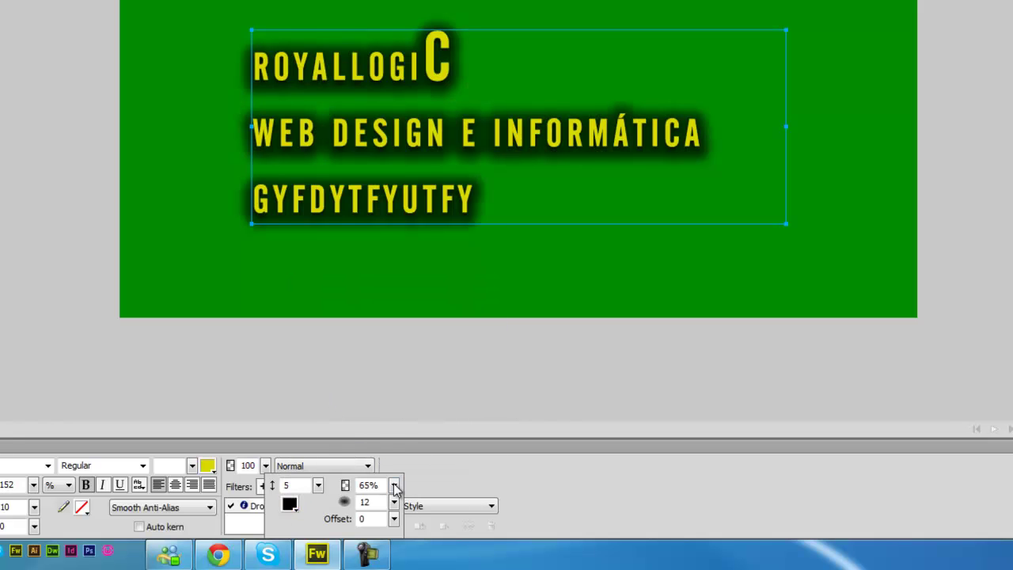
Try glow softness values of 22 and 10, offsets of 6 and 0, and an opacity of 100%
left_click_drag(394, 502, 401, 485)
left_click_drag(395, 519, 398, 507)
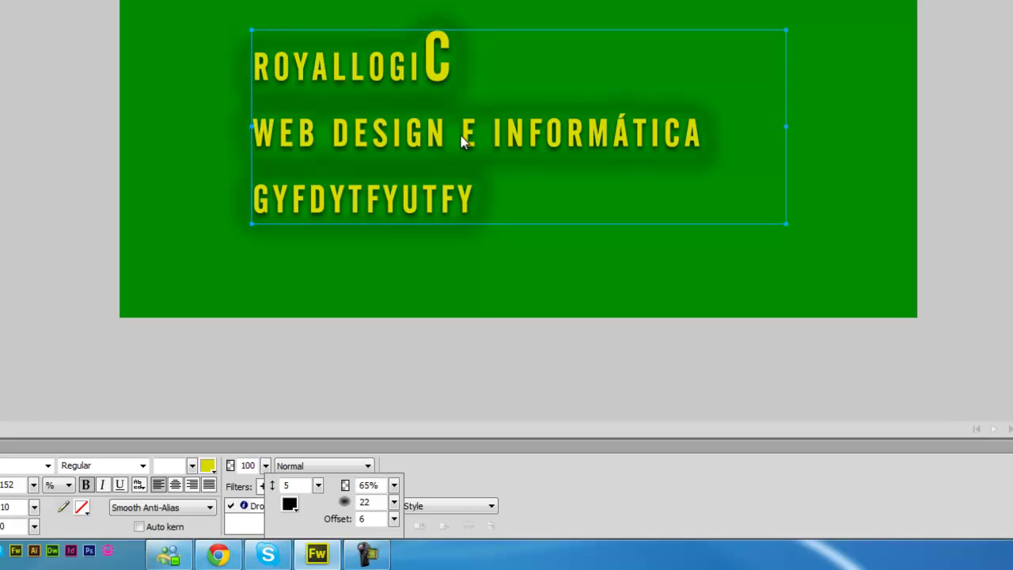
left_click_drag(392, 486, 398, 426)
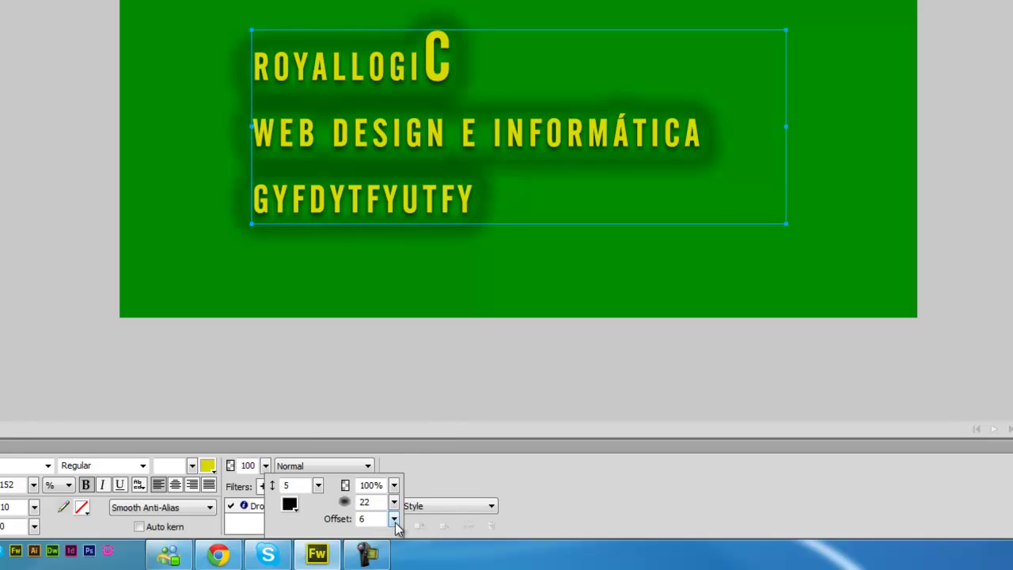
left_click_drag(395, 524, 403, 556)
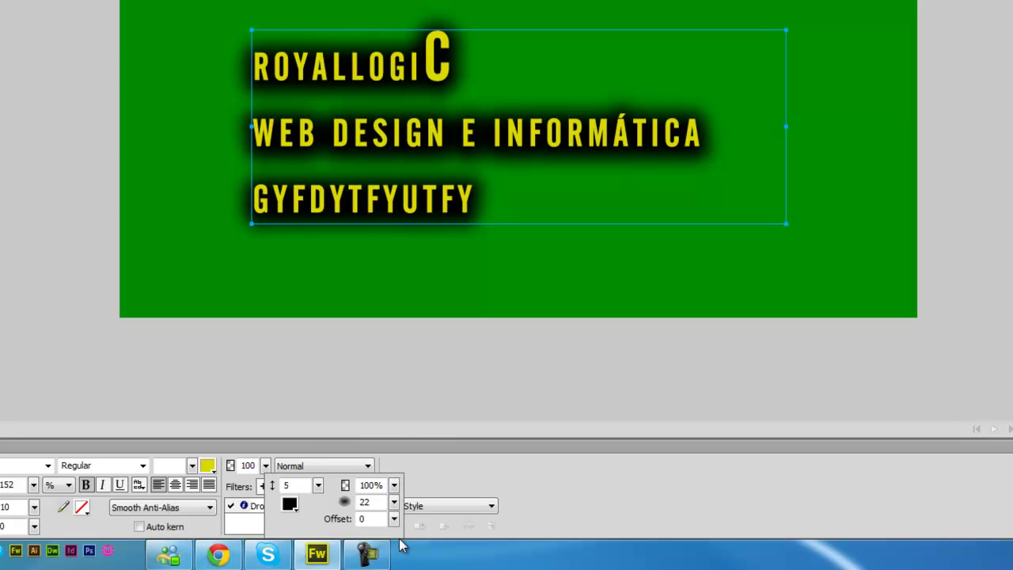
mouse_move(393, 520)
left_mouse_down()
mouse_move(400, 529)
mouse_move(400, 513)
left_mouse_up()
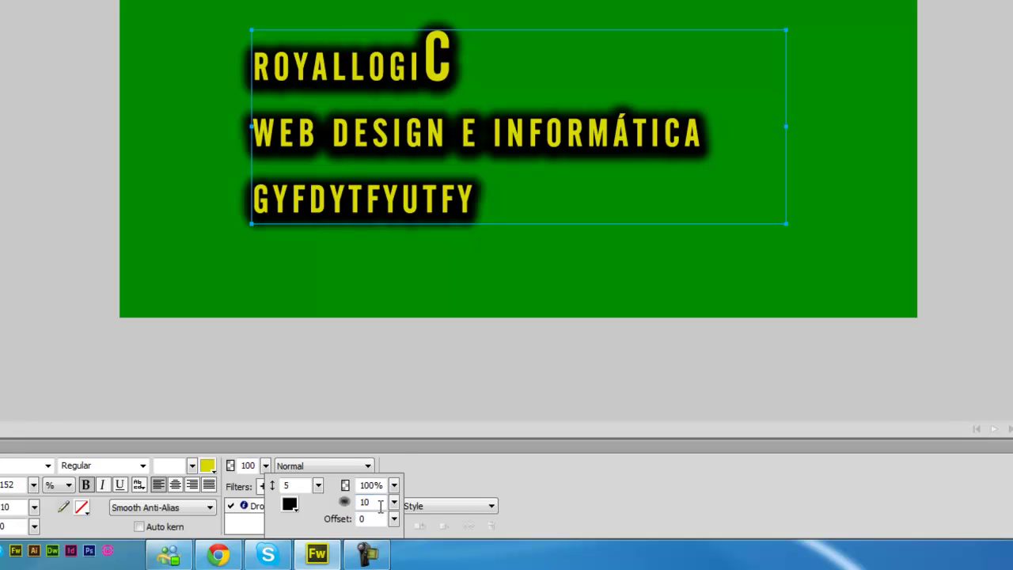
left_click_drag(399, 508, 399, 516)
Set the glow to width 12, softness 30 and opacity 41%, and move it above the drop shadow in the filter order
left_click_drag(319, 486, 326, 459)
left_click_drag(395, 503, 398, 440)
left_click_drag(395, 487, 402, 501)
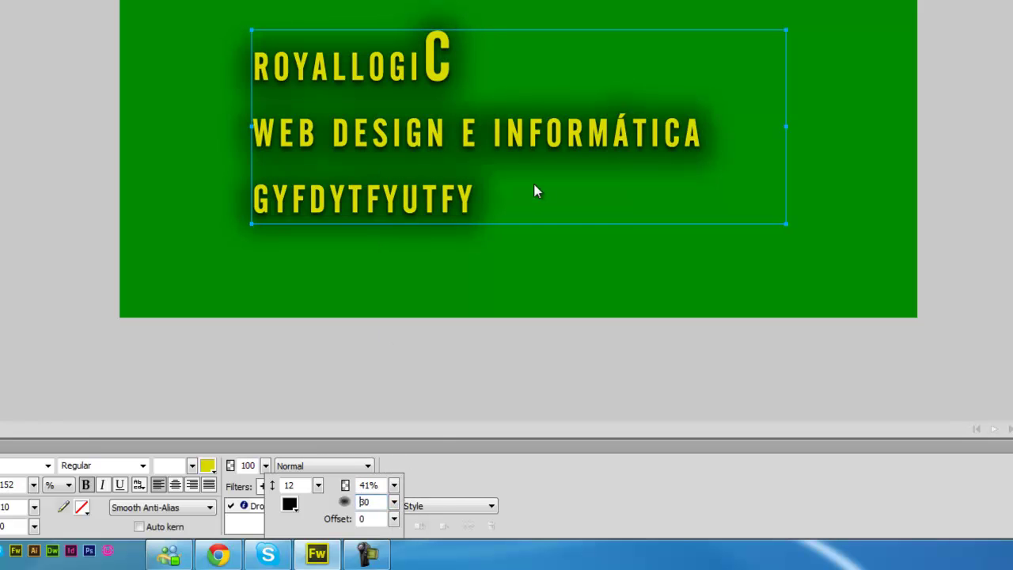
left_click(415, 466)
left_click(301, 520)
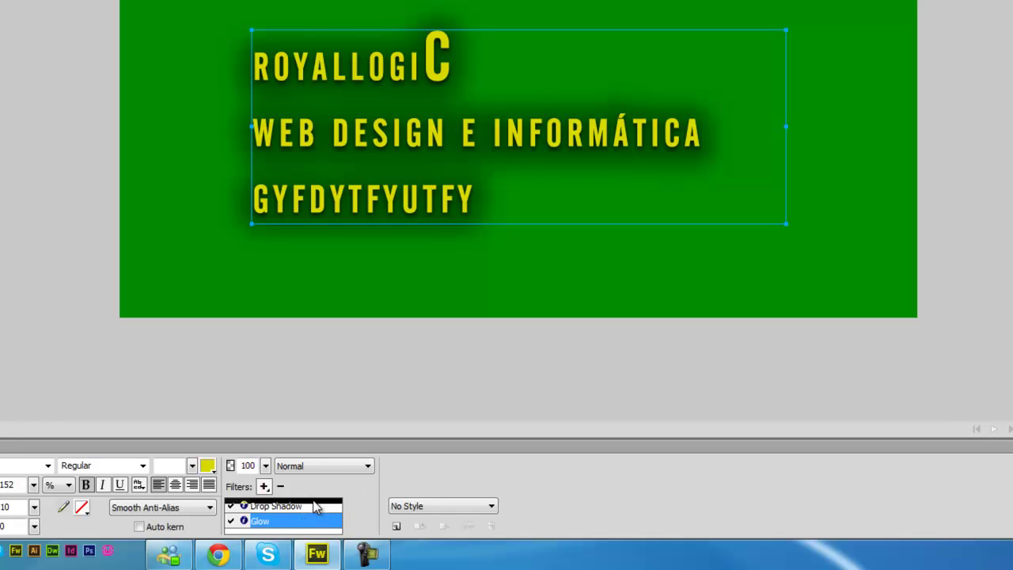
left_click_drag(313, 500, 315, 496)
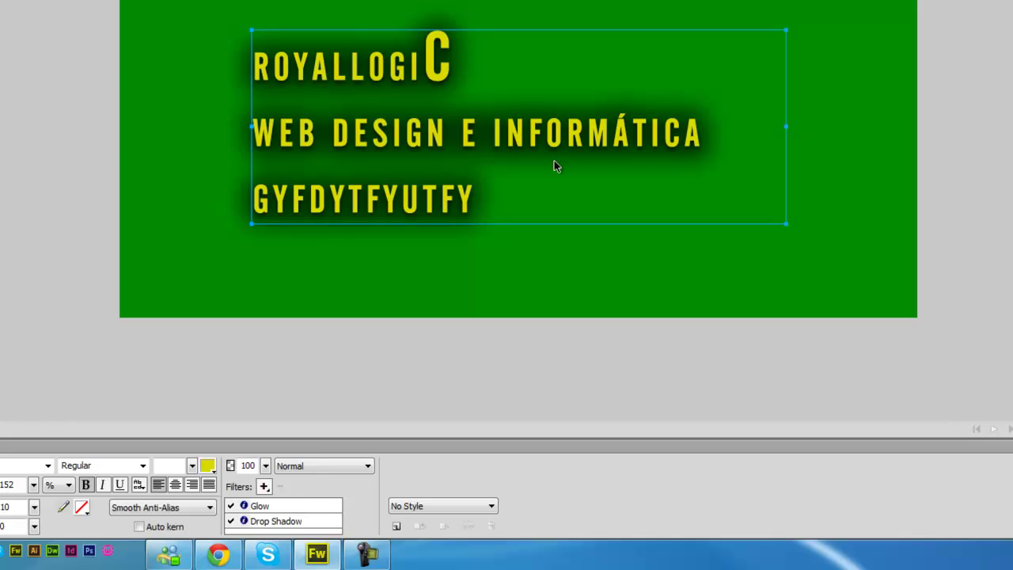
Reopen the Drop Shadow settings on the text block, try dark red and yellow as the shadow colour and finish with magenta
double_click(302, 522)
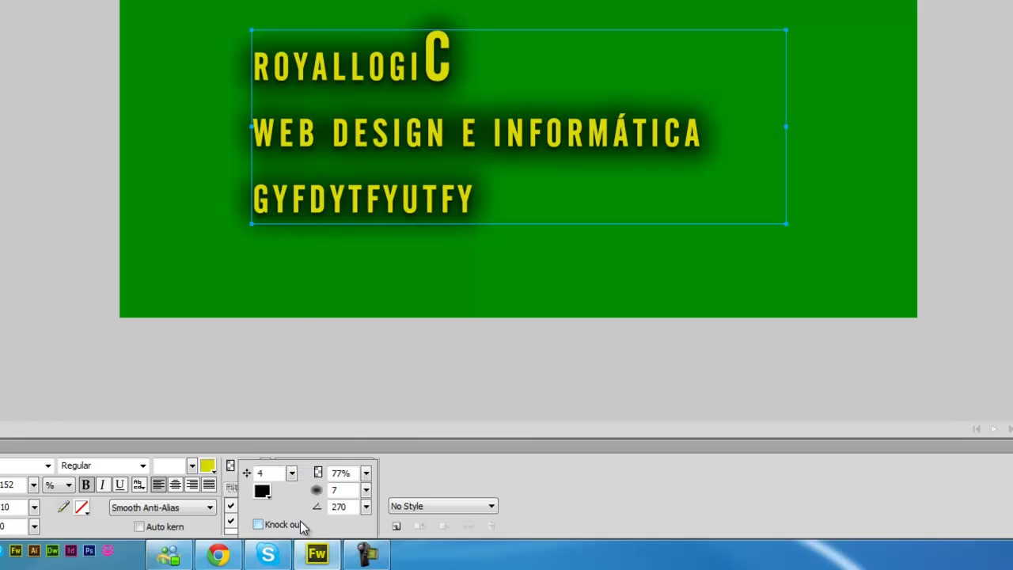
left_click(263, 491)
left_click(270, 343)
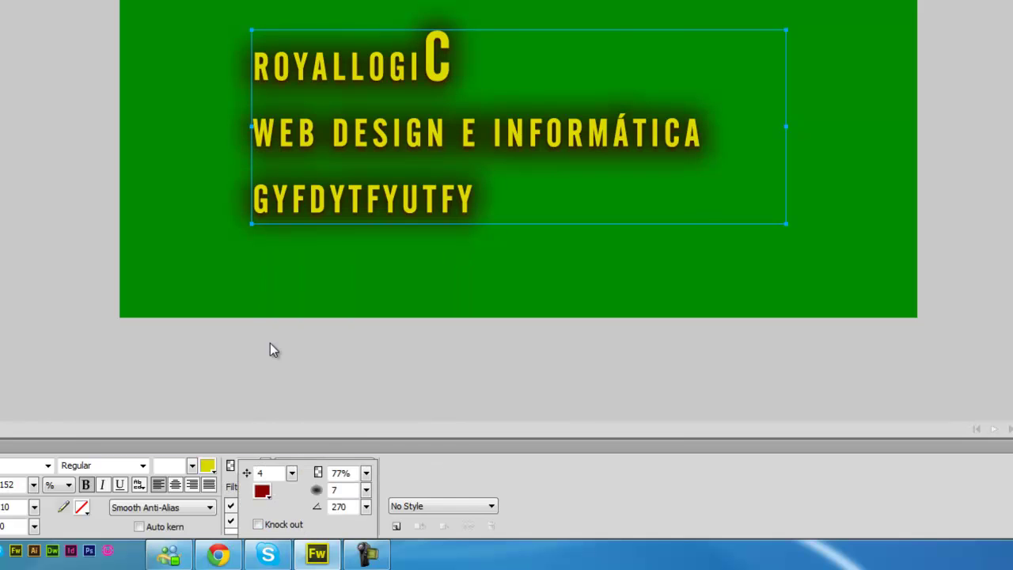
left_click(265, 492)
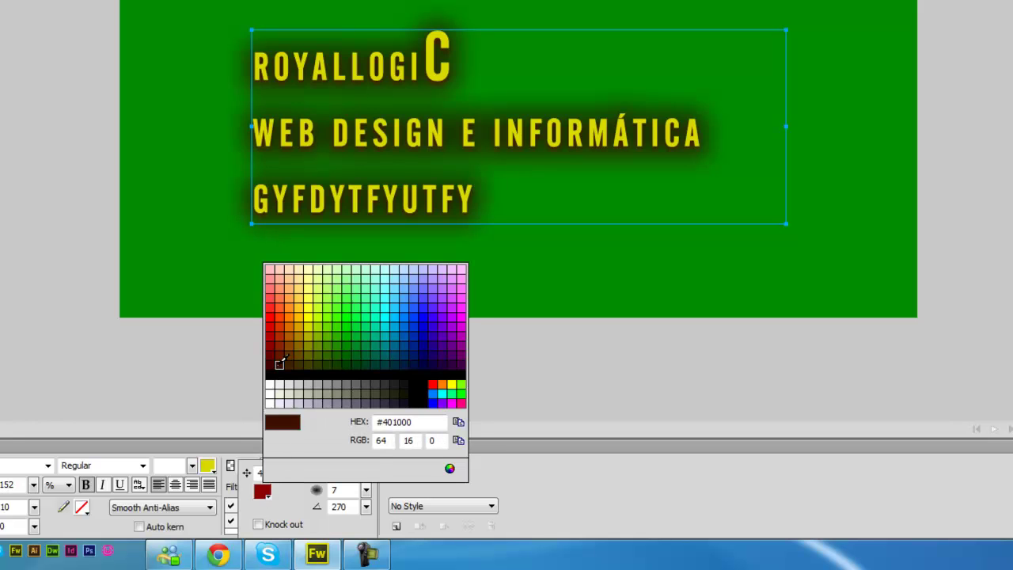
left_click(308, 320)
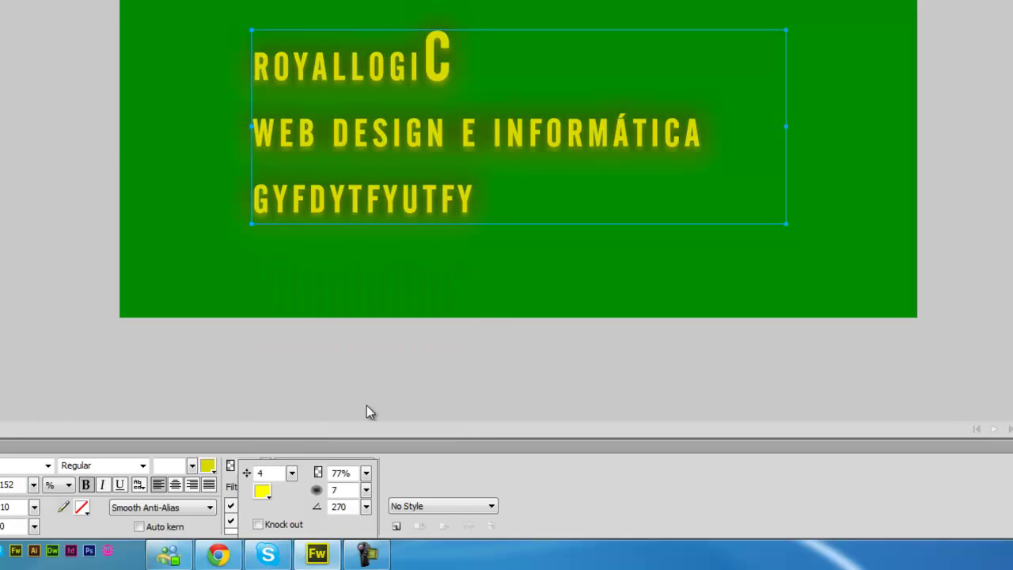
left_click(263, 491)
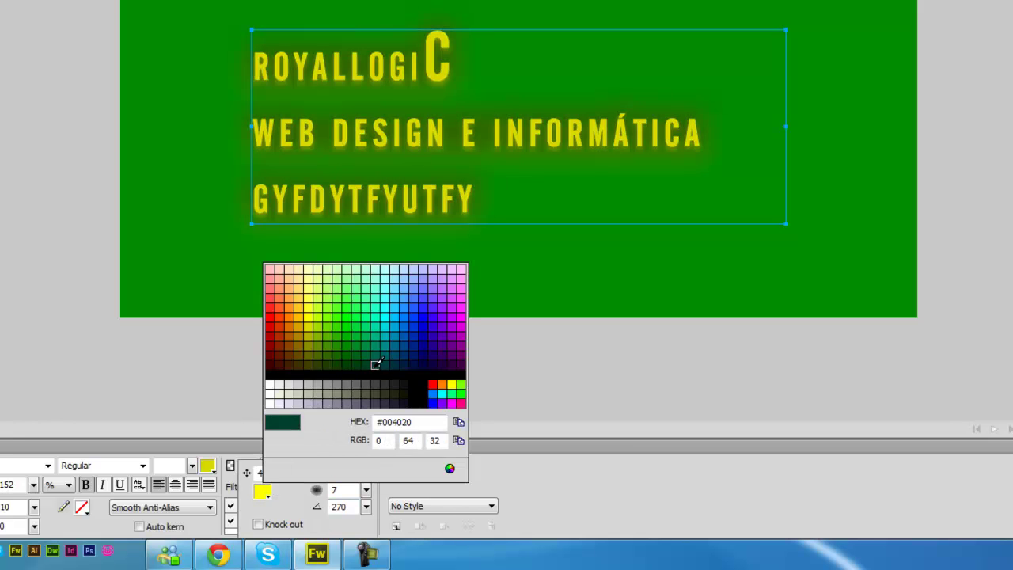
left_click(454, 402)
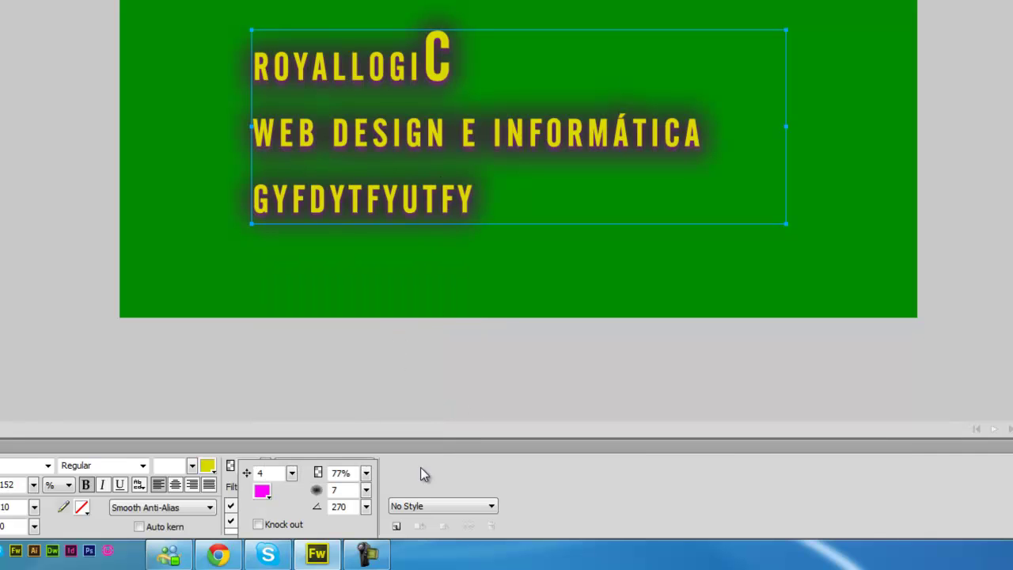
left_click(434, 488)
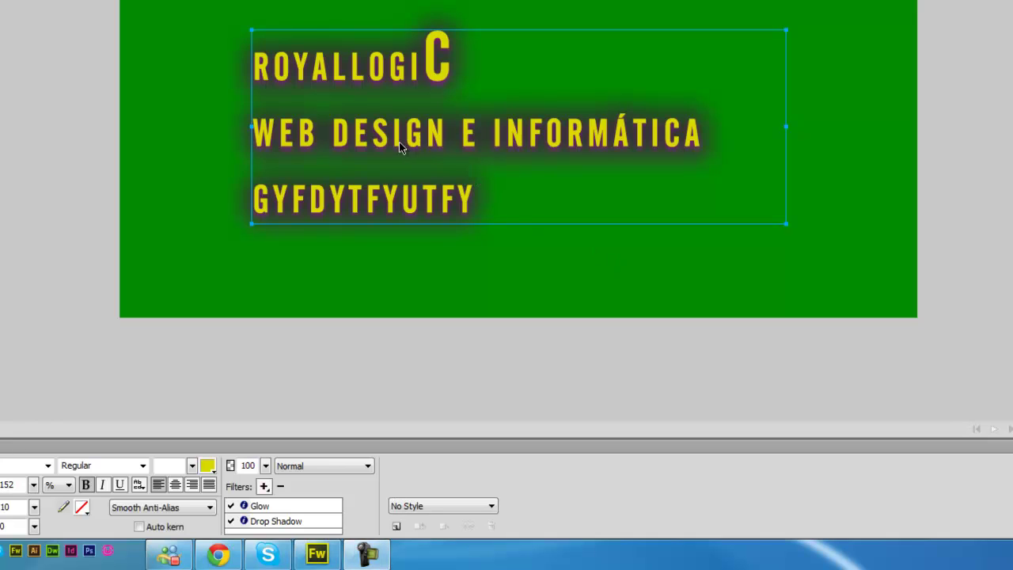
Try a Gaussian Blur on the text block with radii of 4.1 and 0.1, and discard it
left_click(264, 486)
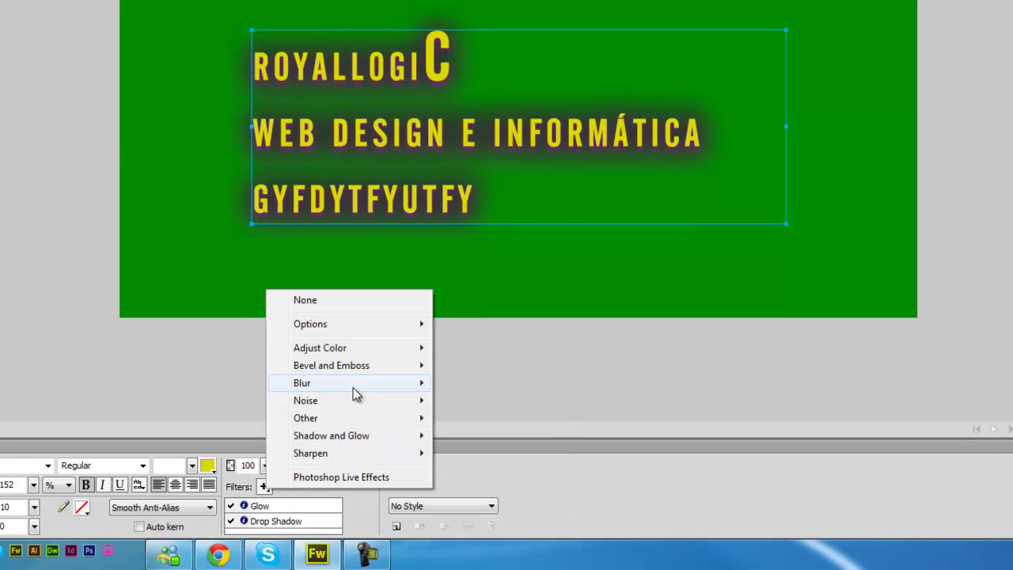
mouse_move(354, 388)
left_click(519, 420)
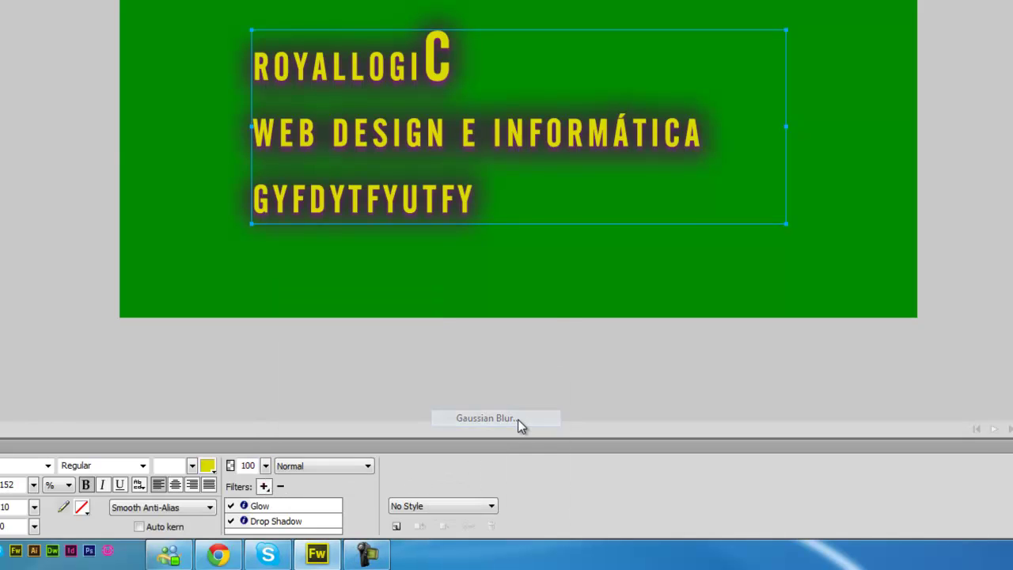
left_click_drag(589, 88, 732, 48)
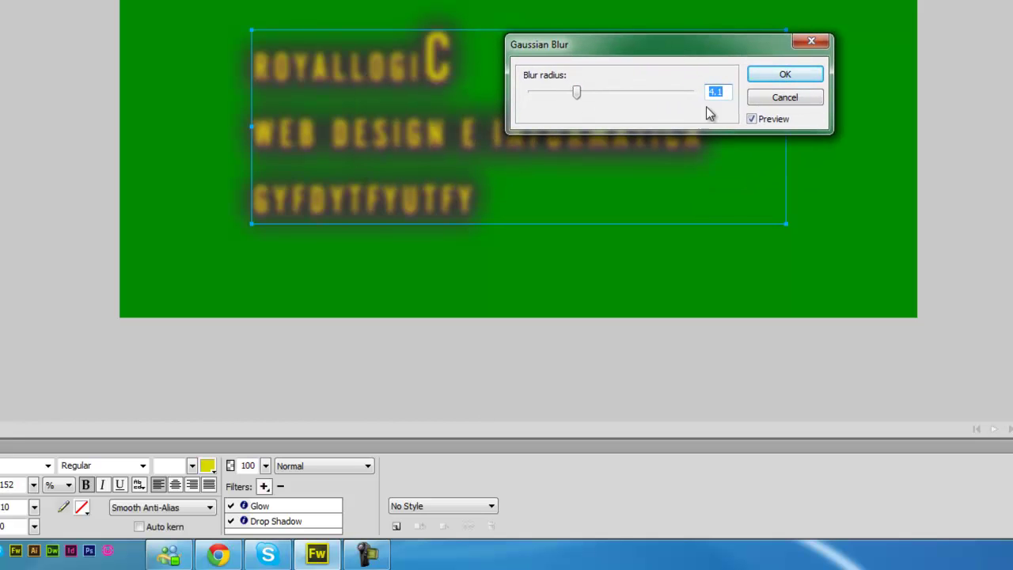
left_click_drag(594, 95, 530, 94)
left_click(786, 98)
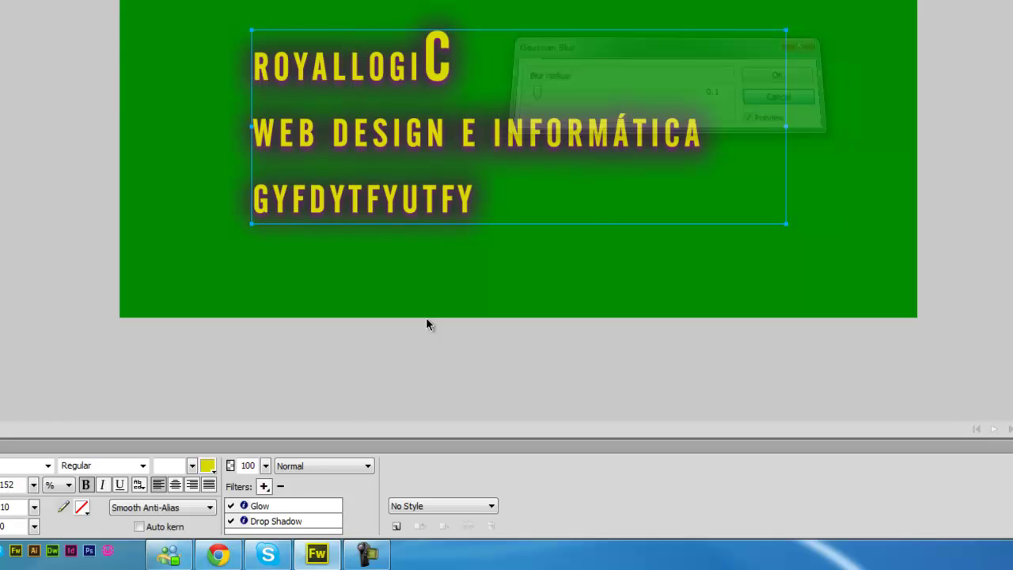
Try the Add Noise filter on the text block with an amount of 124 and Color enabled, and discard it
left_click(264, 486)
mouse_move(348, 404)
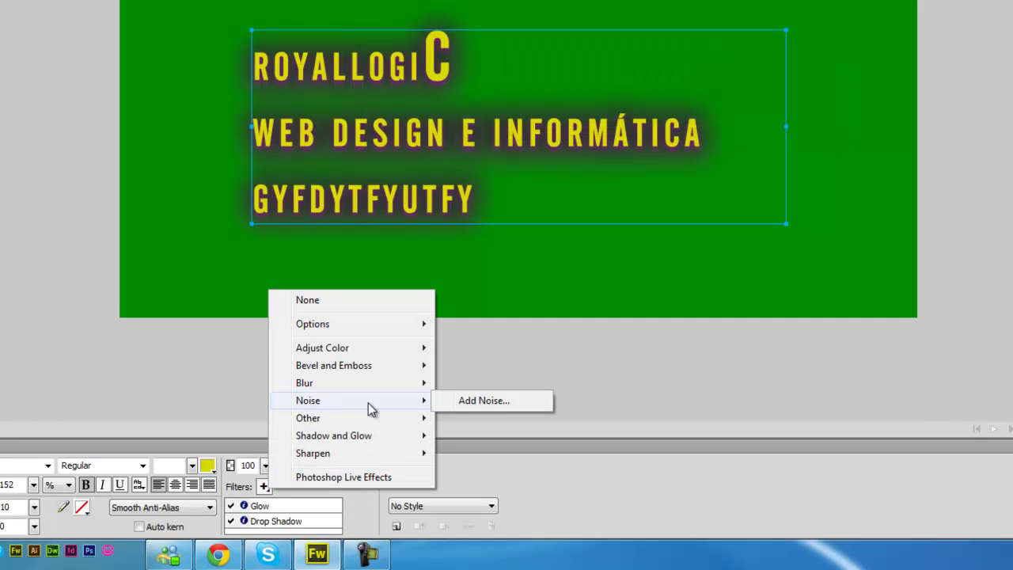
left_click(505, 404)
left_click_drag(548, 85, 756, 16)
left_click_drag(720, 53, 724, 11)
left_click(695, 72)
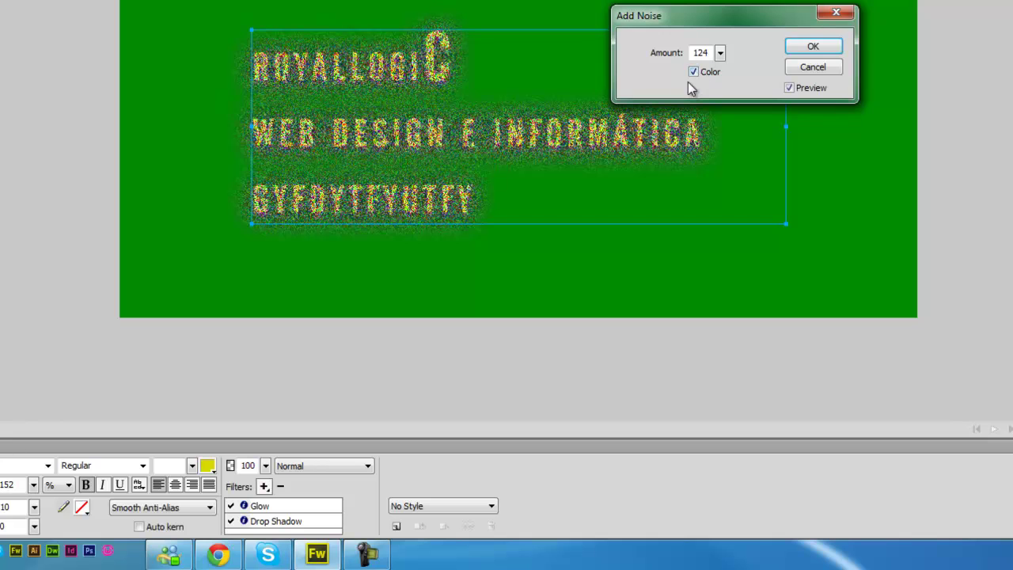
left_click(799, 66)
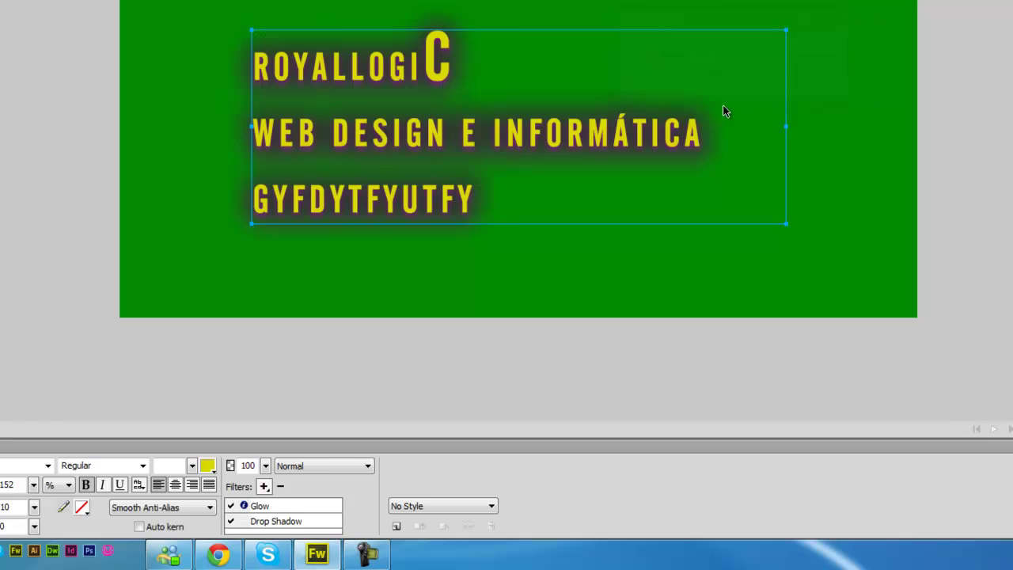
Add a Flat, Raised Inner Bevel filter with its default settings to the text block and deselect the text
left_click(264, 486)
mouse_move(380, 367)
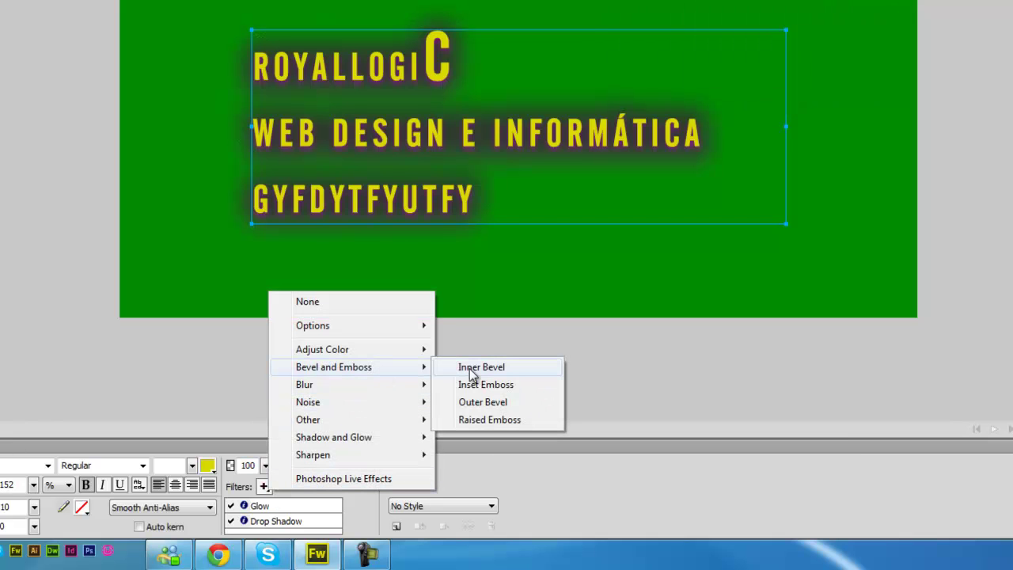
left_click(474, 368)
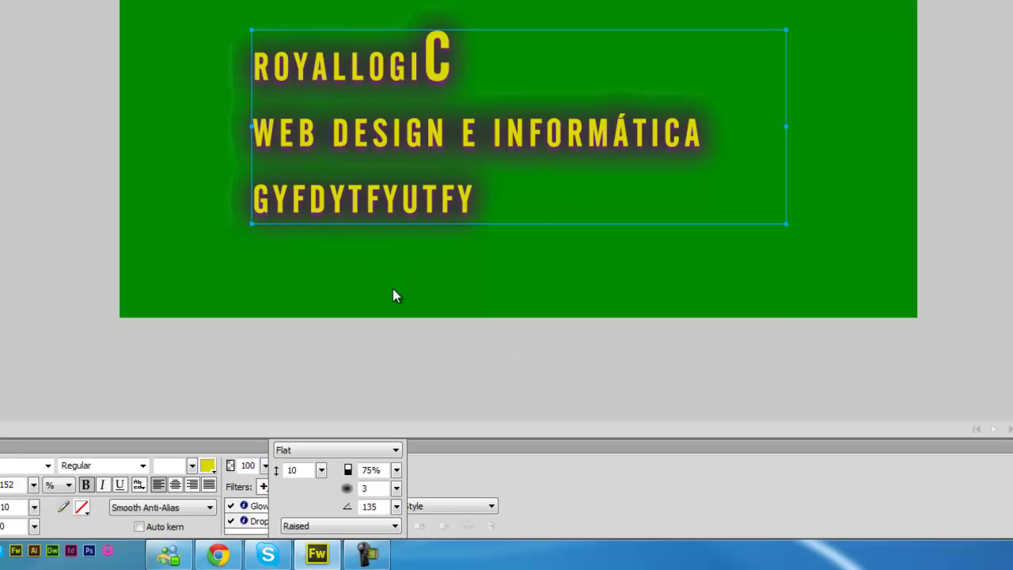
left_click(417, 491)
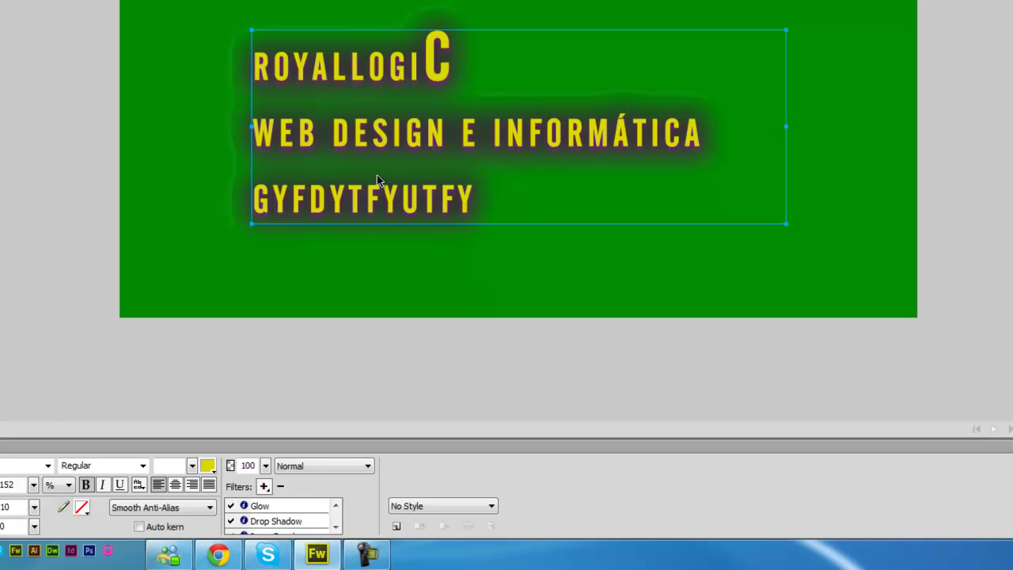
left_click(263, 487)
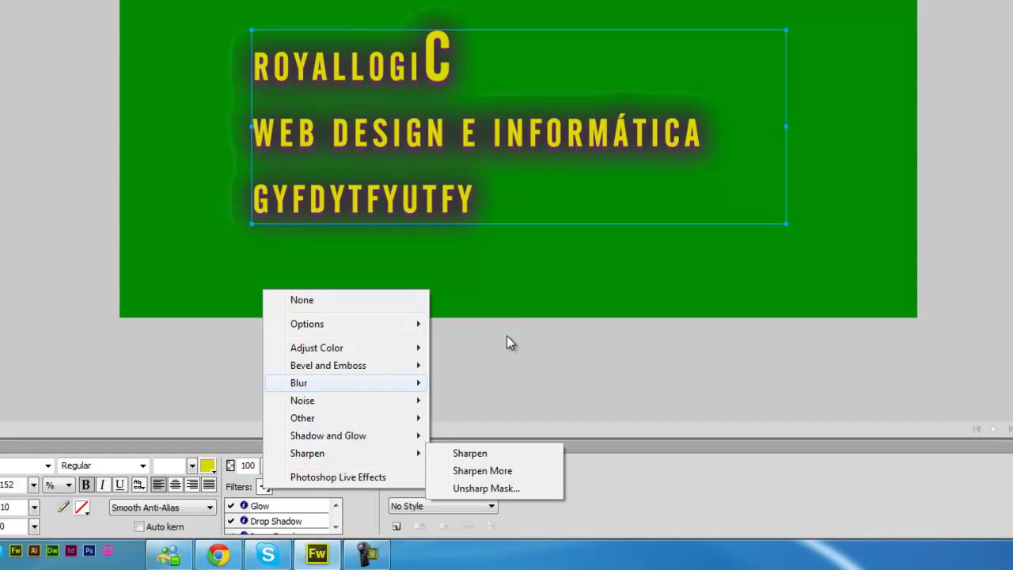
left_click(529, 312)
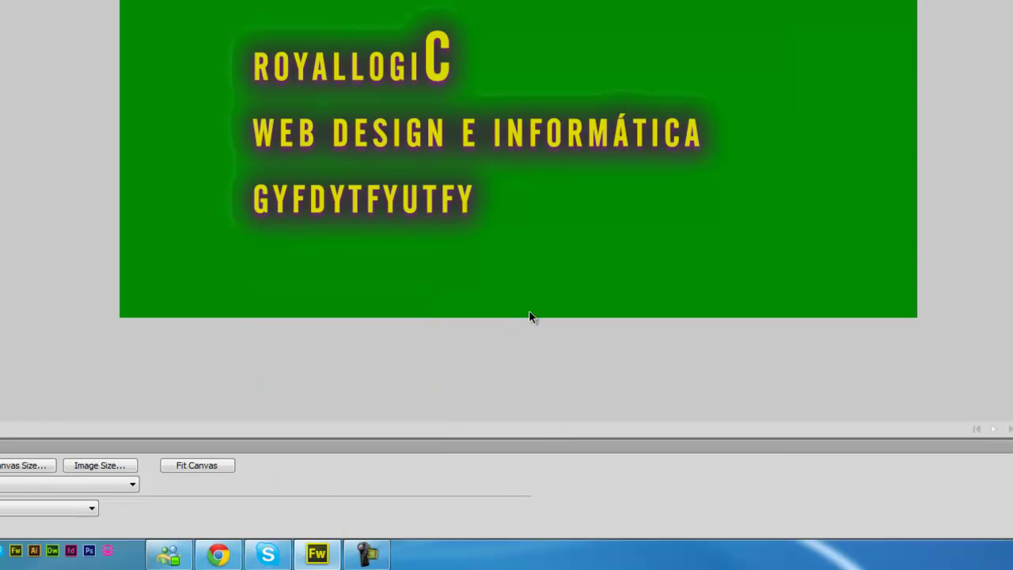